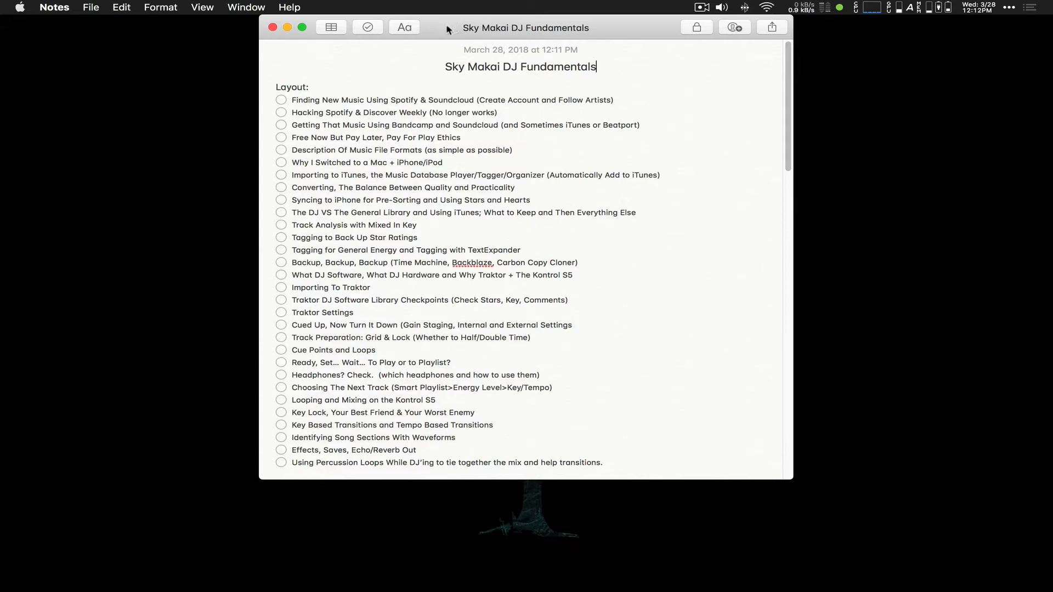
Step: Minimize the Sky Makai DJ Fundamentals checklist note in Notes
click(288, 27)
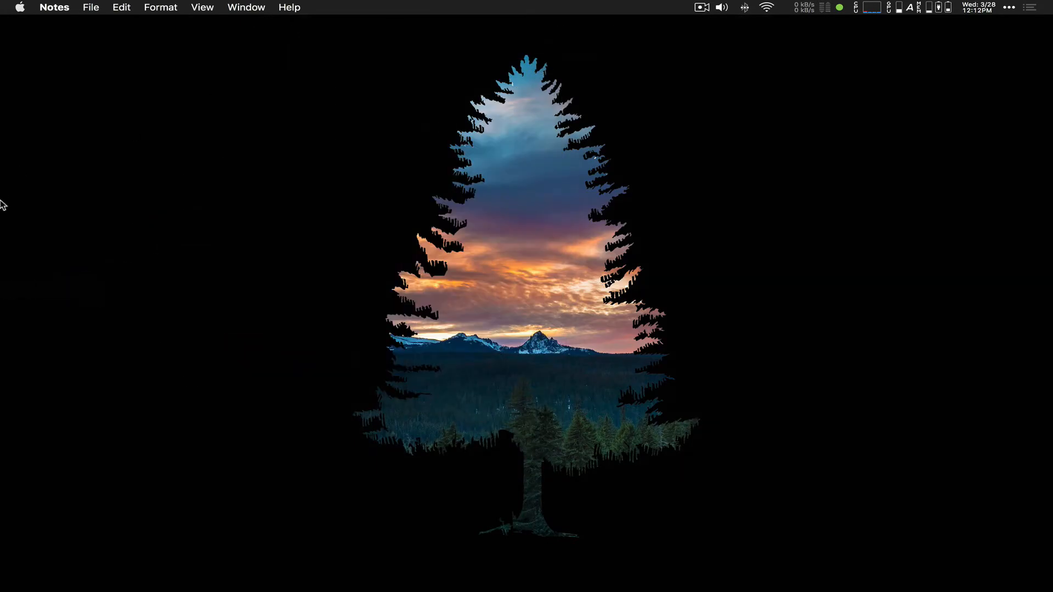
Step: Bring Safari forward and choose a $0.00 download of Deerskin's Lost in Amber to the computer
mouse_move(3, 211)
click(7, 175)
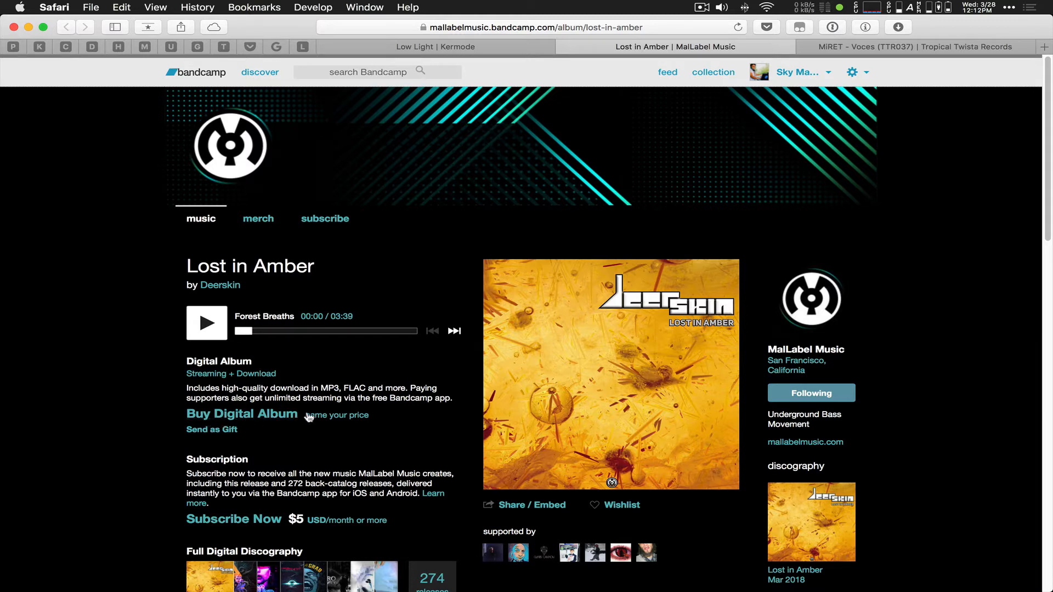
click(251, 420)
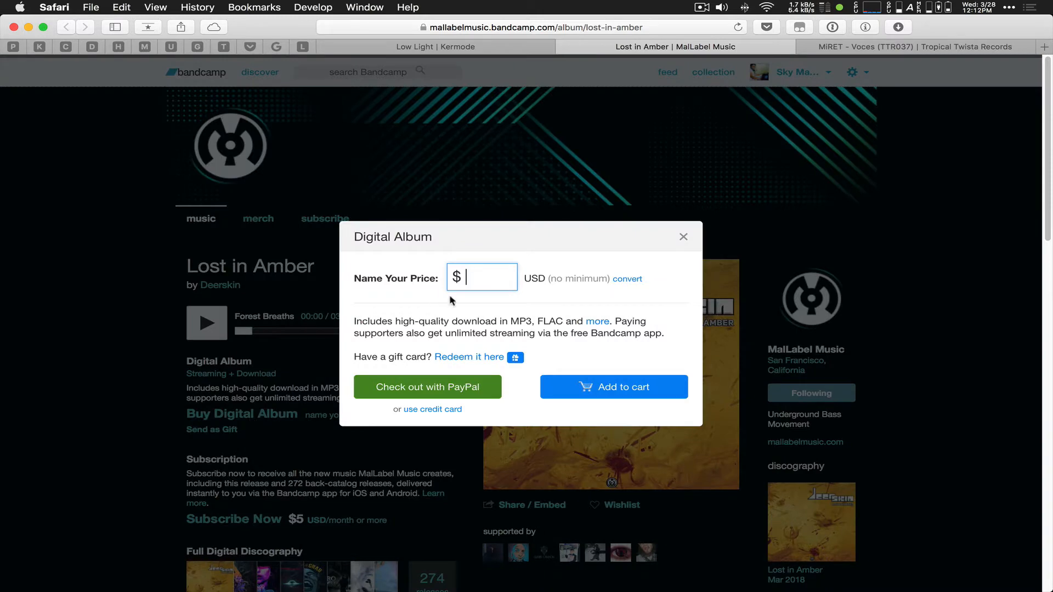
text(0)
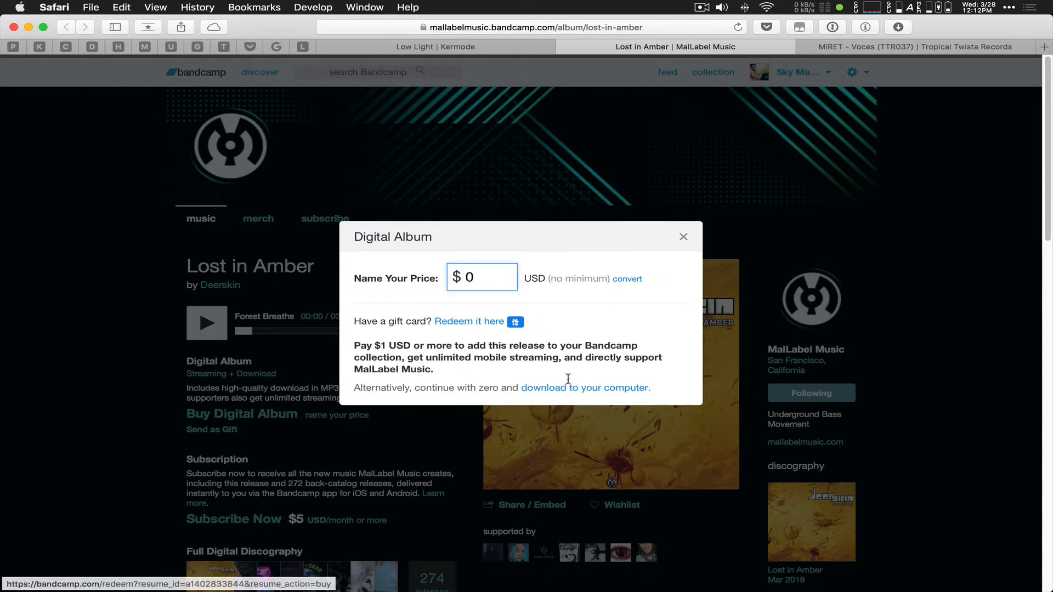
click(569, 390)
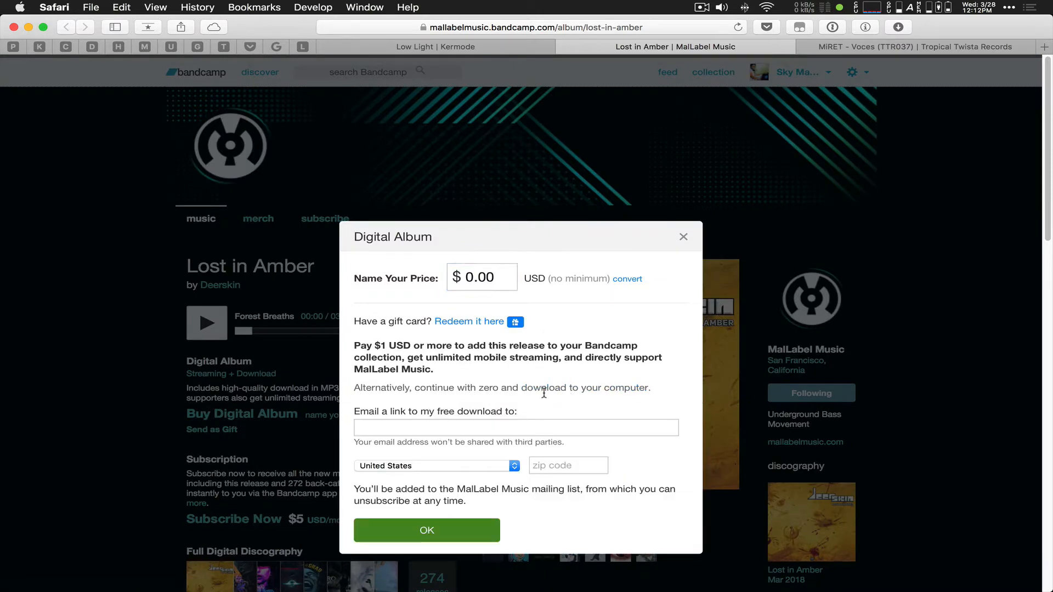
Step: Enter the email address and zip code, submit the request, and dismiss the confirmation
click(424, 428)
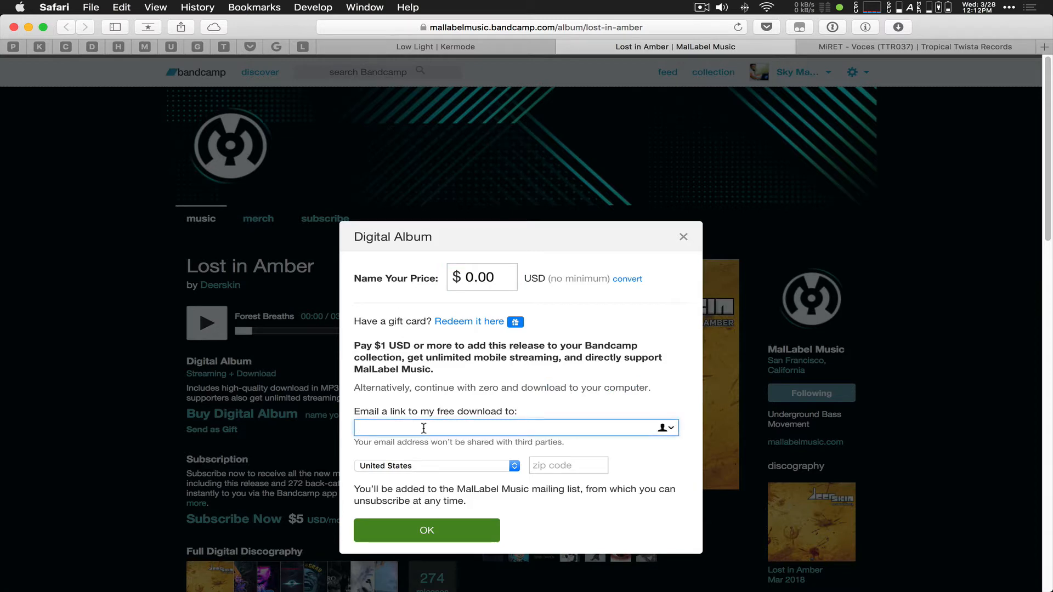
key(super+v)
key(Tab)
key(Tab)
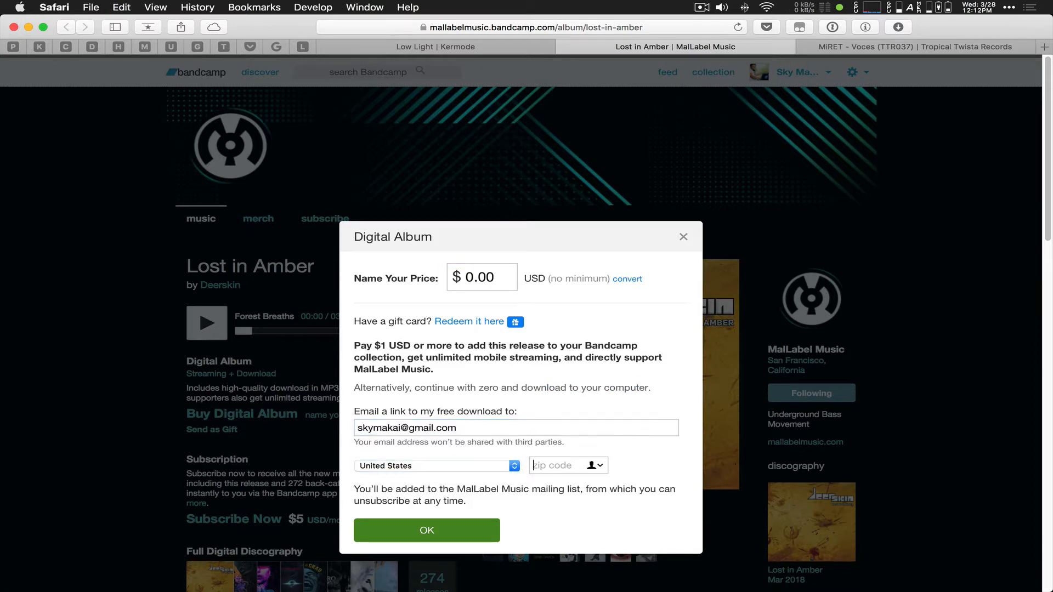
text(;)
key(BackSpace)
text(97544)
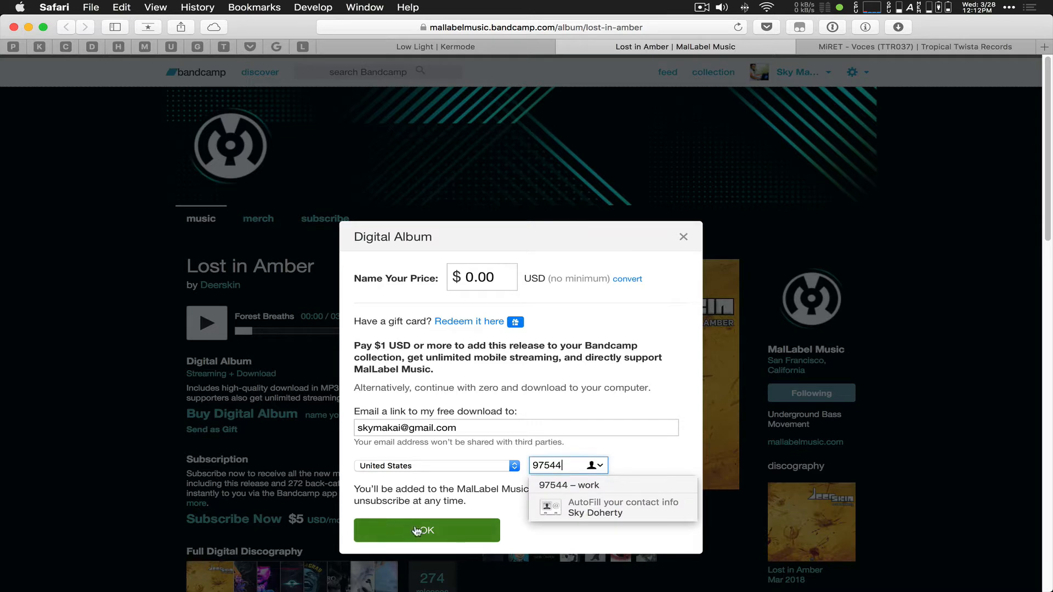
click(420, 533)
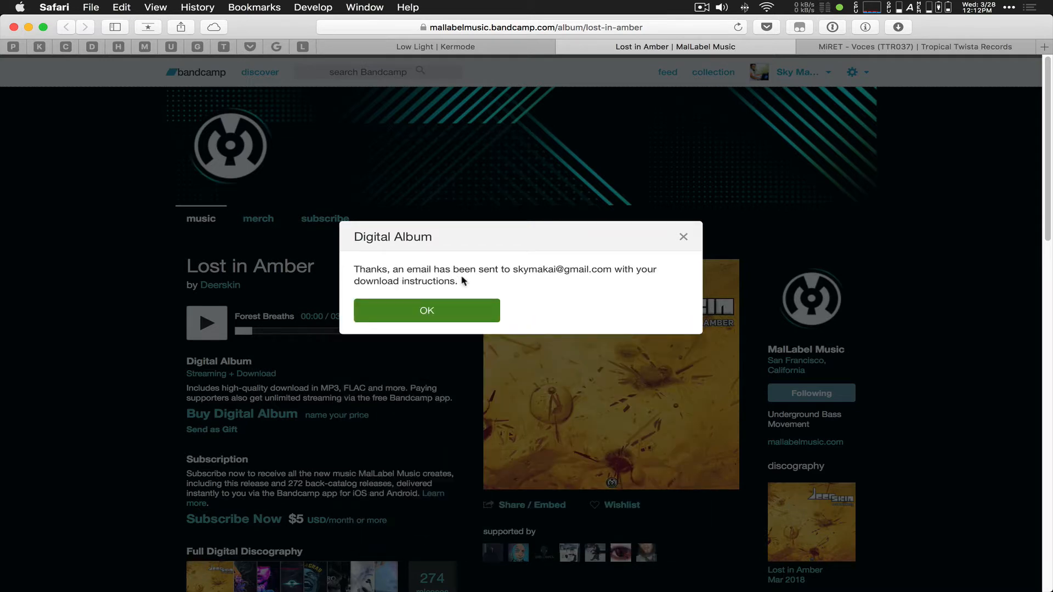
click(455, 309)
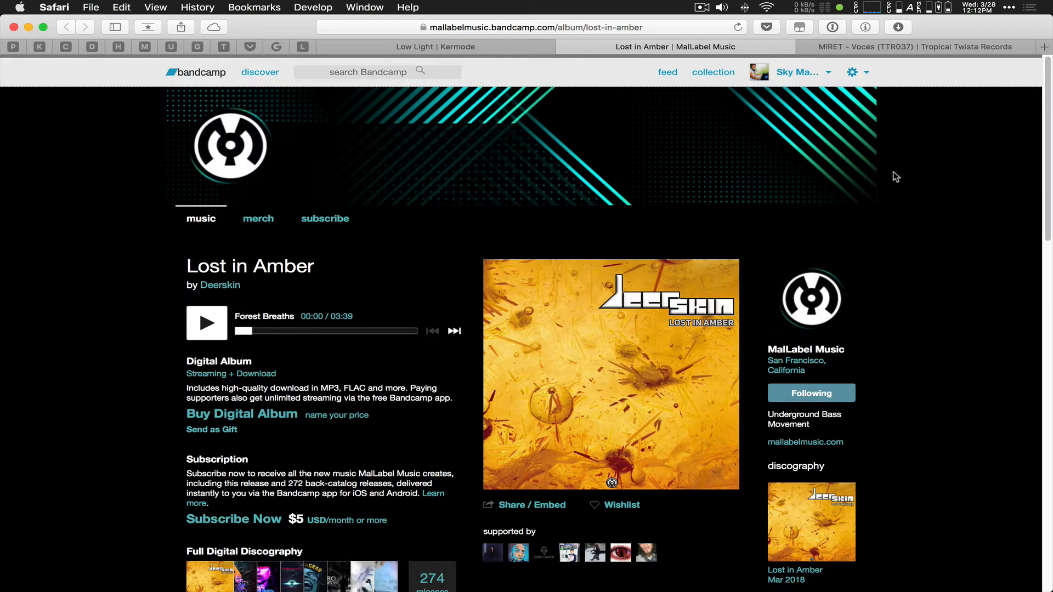
Step: Switch to the MiRET – Voces tab and choose a $0.00 download to the computer
click(889, 50)
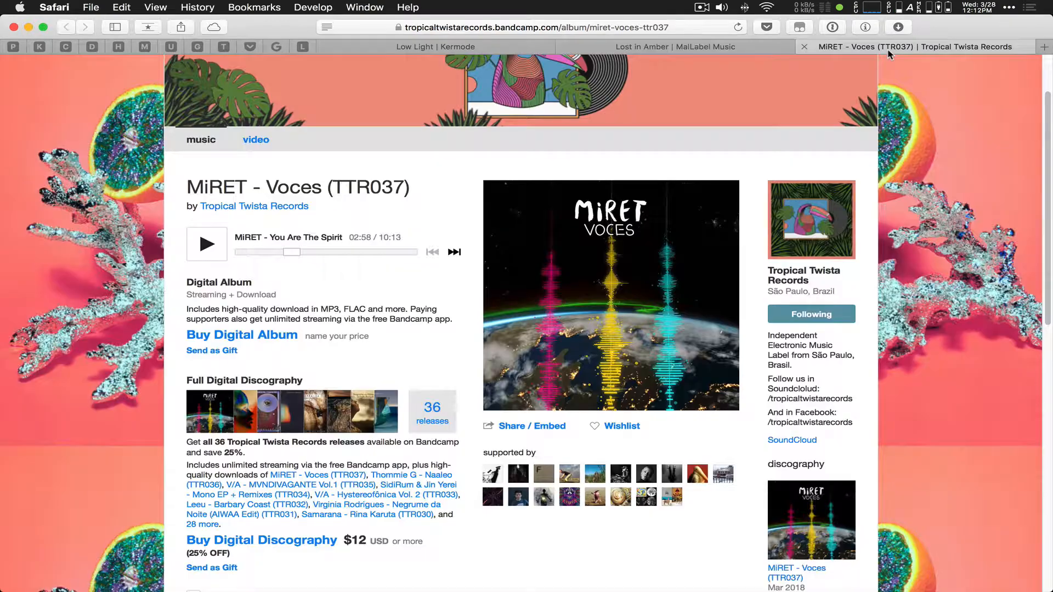
click(206, 337)
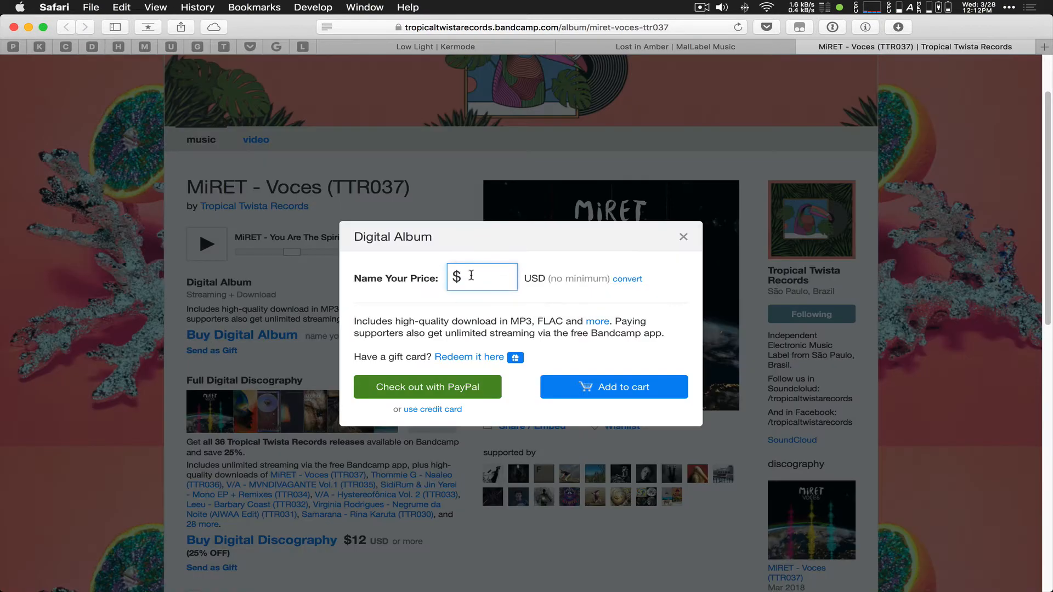
text(0)
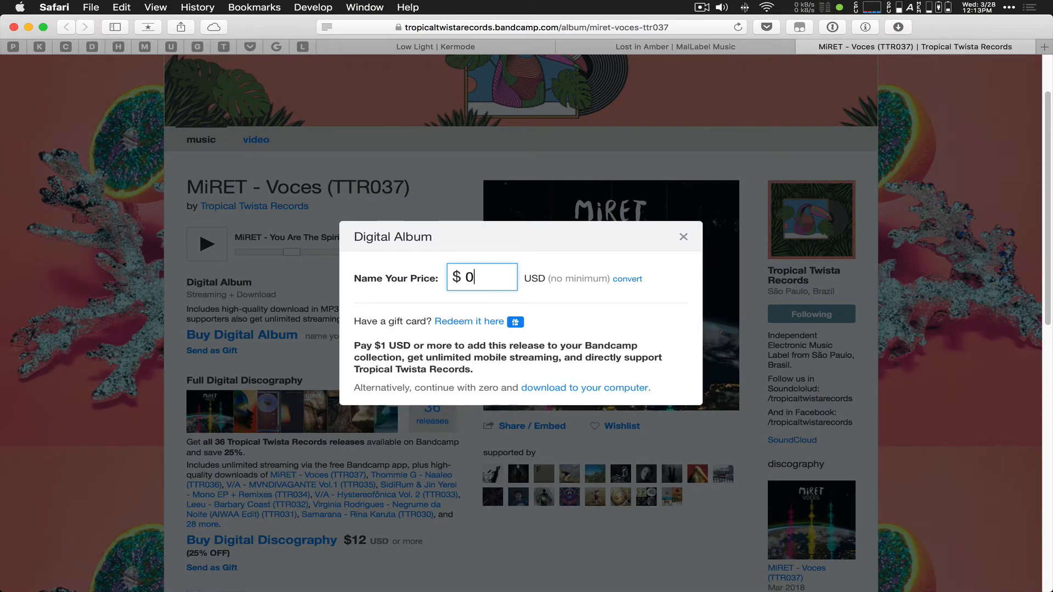
click(584, 383)
Step: Fill in the email address and zip code, submit, and dismiss the email-sent confirmation
click(509, 429)
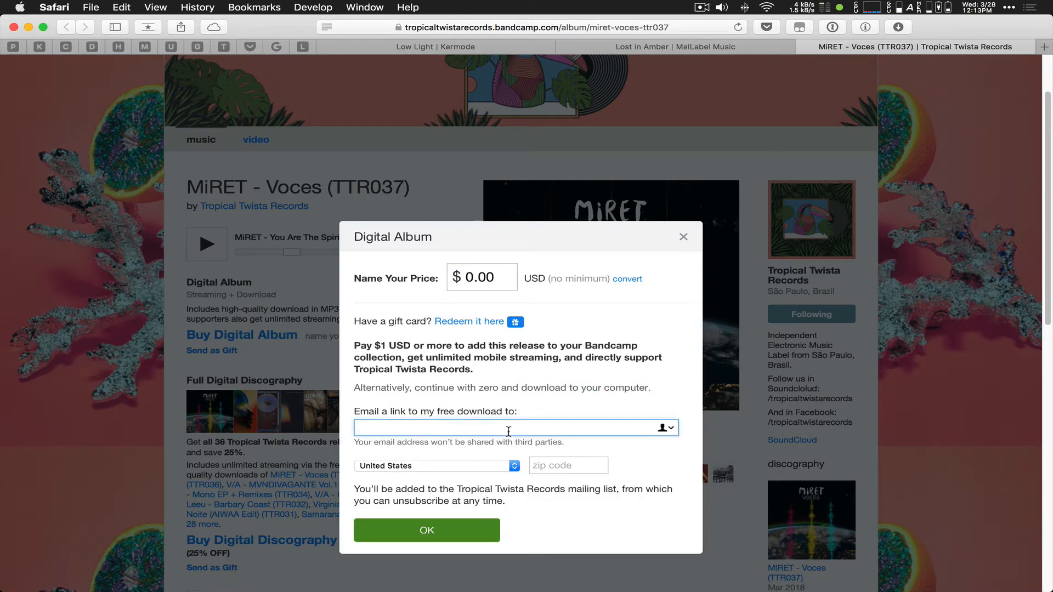
key(Tab)
key(Tab)
text(zi)
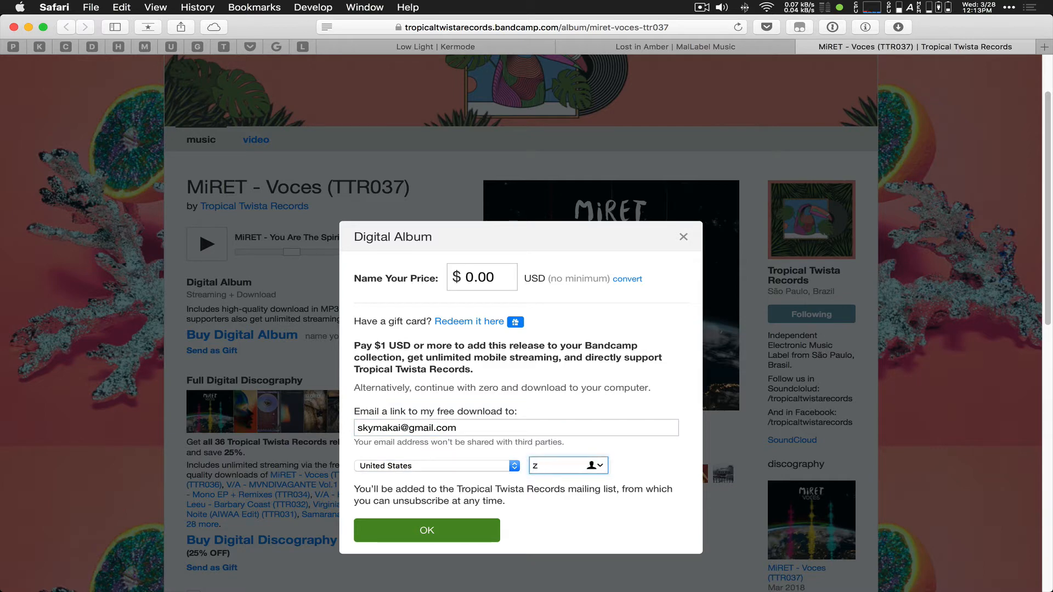
key(BackSpace)
text(;)
key(BackSpace)
text(97544)
click(459, 533)
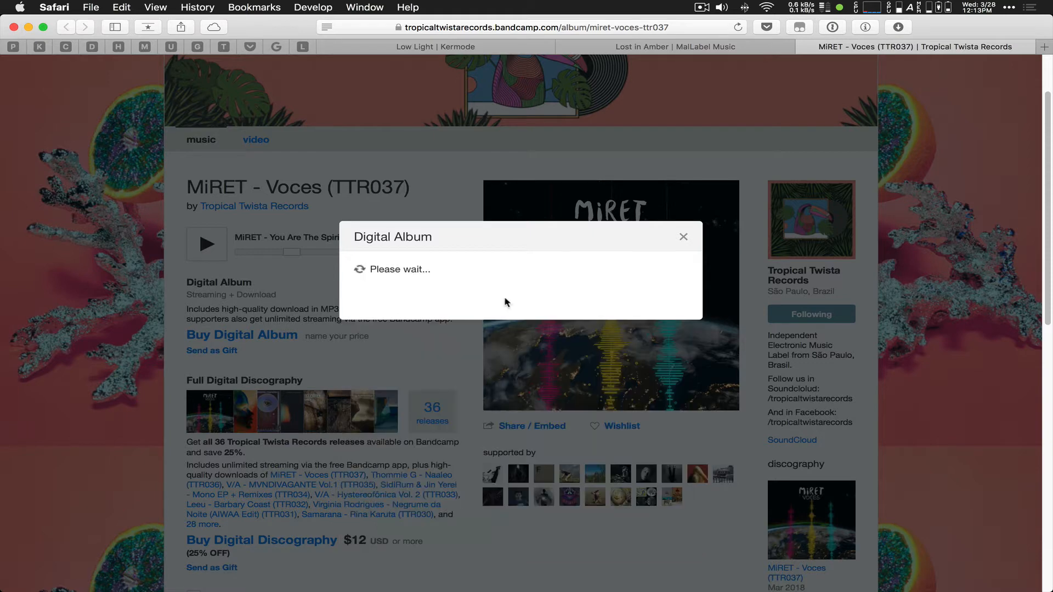
click(428, 312)
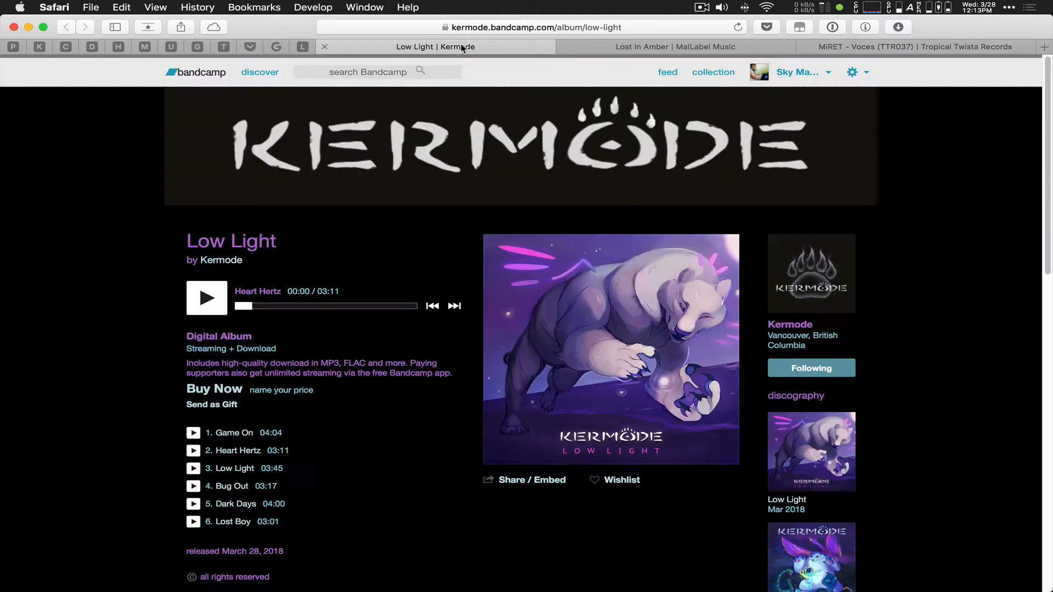
Step: Close the MiRET tab and choose a $0.00 download of Kermode's Low Light
click(805, 47)
click(222, 390)
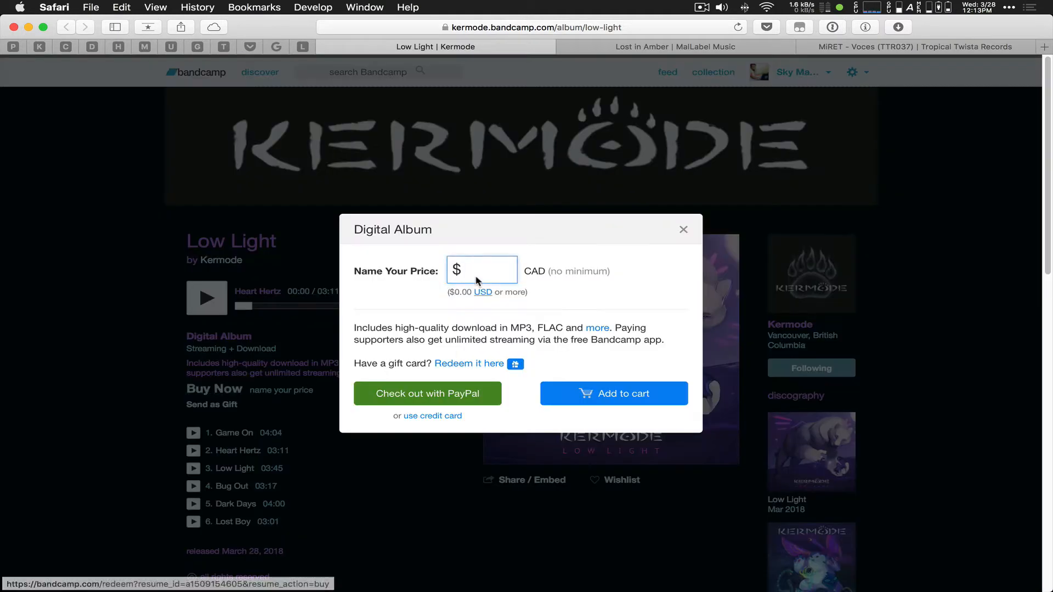
click(476, 281)
text(0)
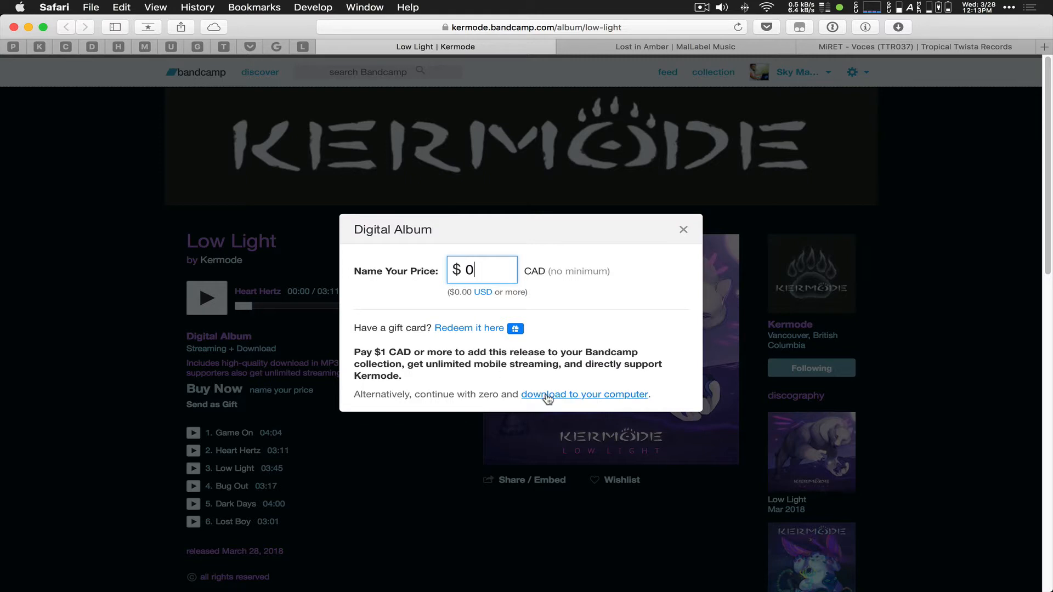
click(548, 399)
Step: Enter the email address and zip code, submit the request, and minimize Safari
click(433, 434)
text(;e)
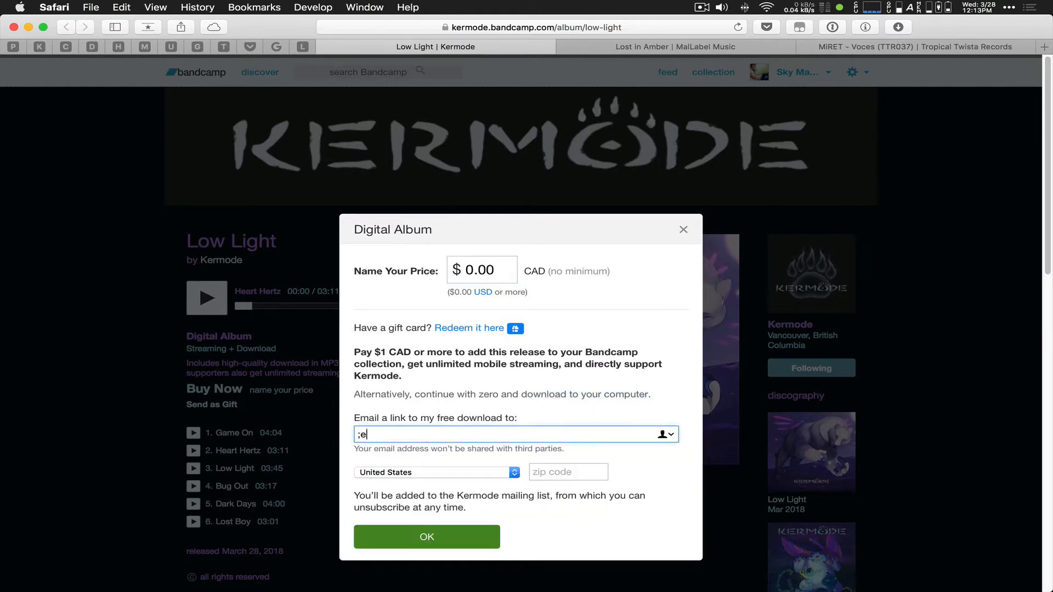
key(Tab)
key(Tab)
text(;zi)
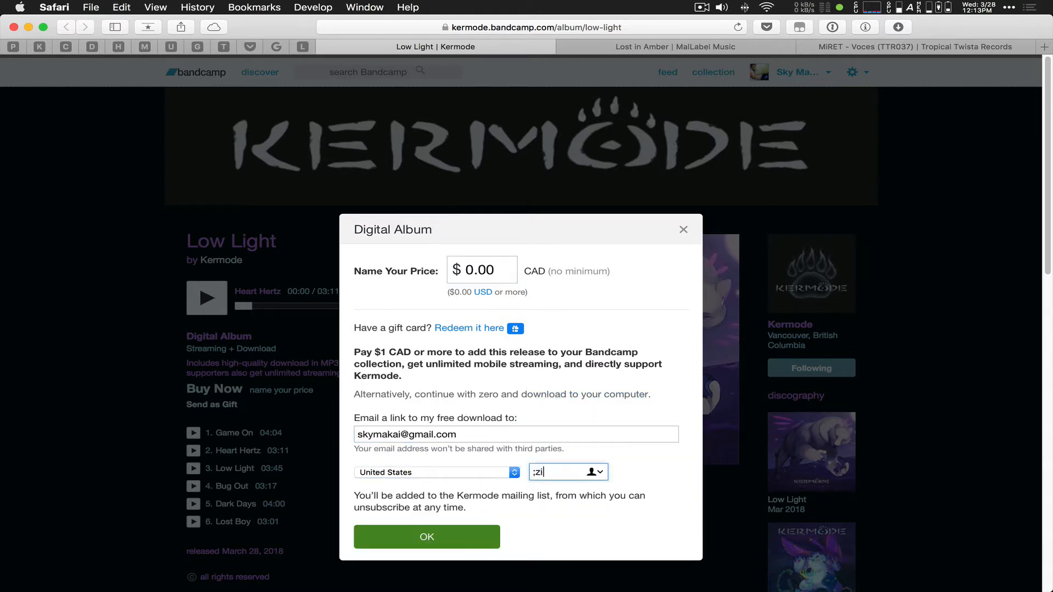
text(97544)
click(404, 544)
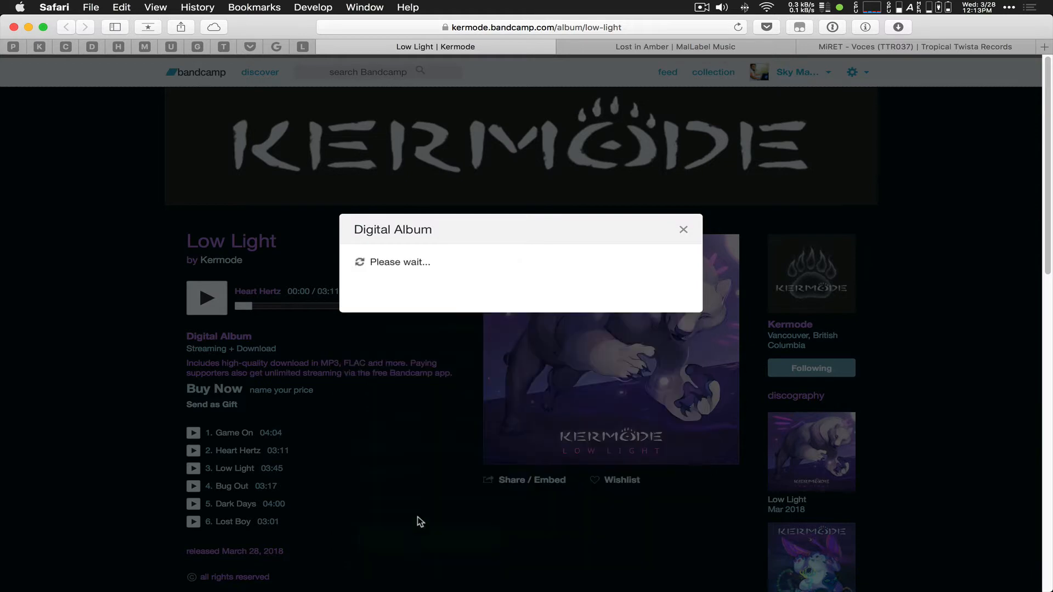
click(410, 311)
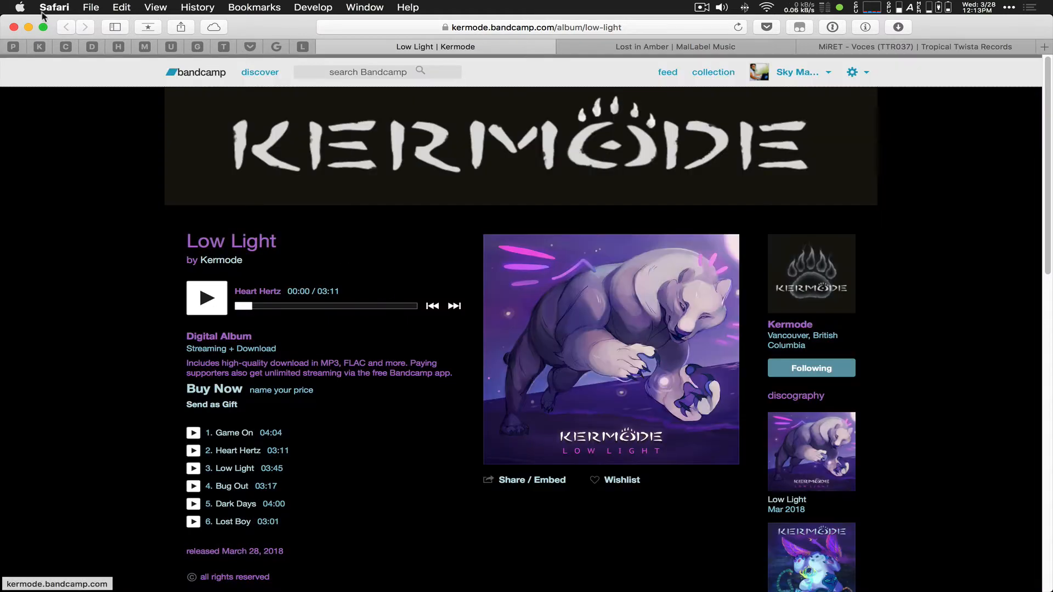
click(28, 27)
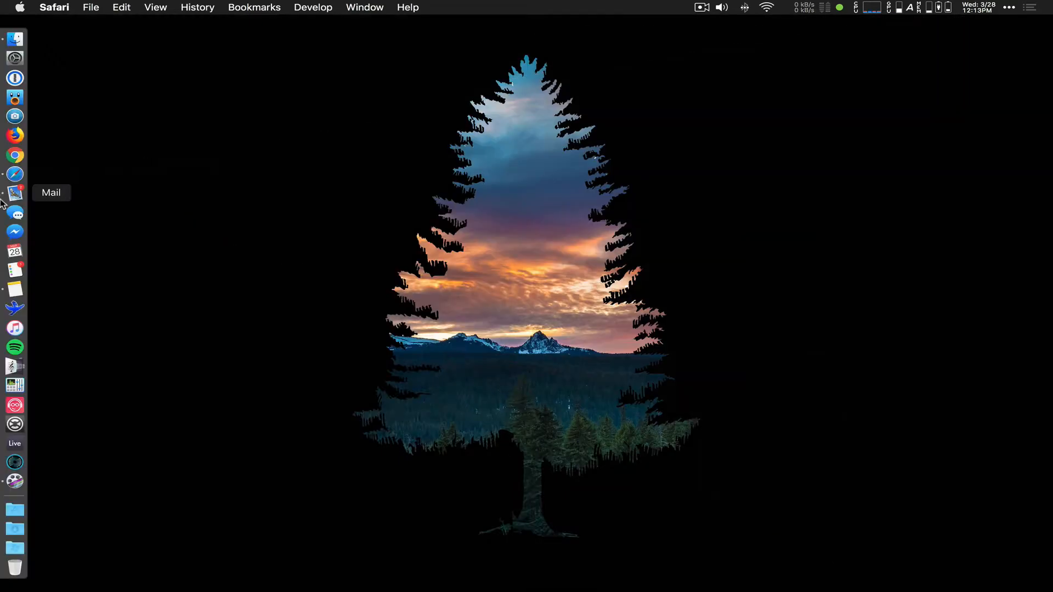
Step: Open the MalLabel Music email in Mail and follow its Lost in Amber Bandcamp download link
click(11, 195)
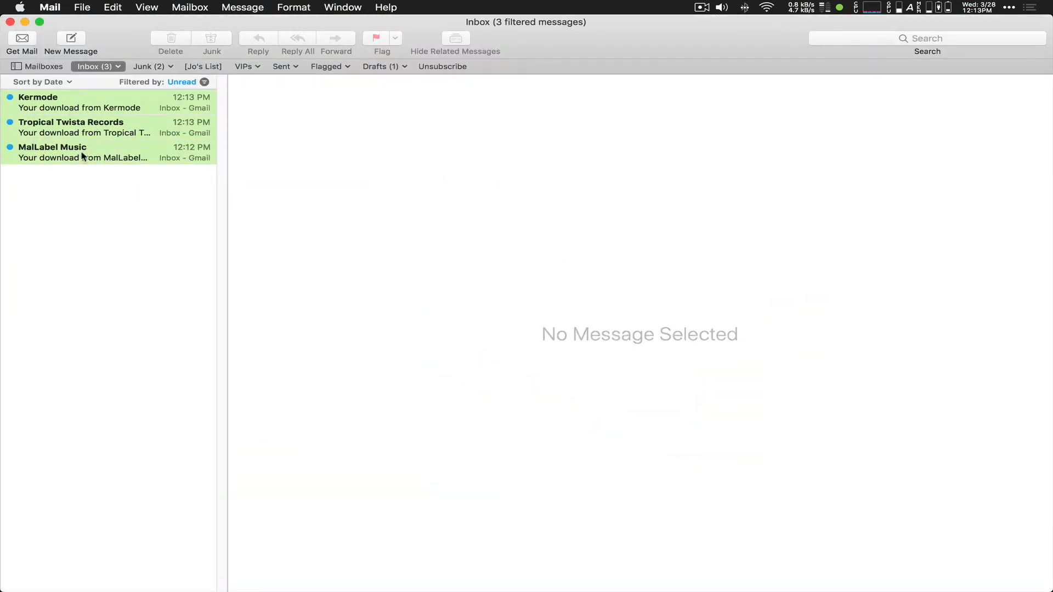
click(82, 156)
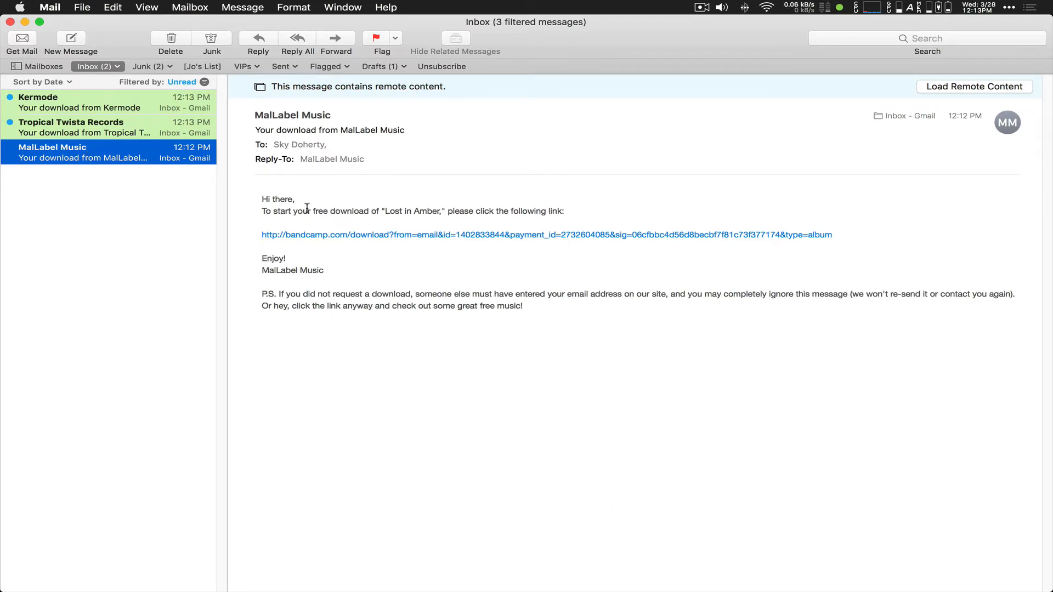
click(378, 236)
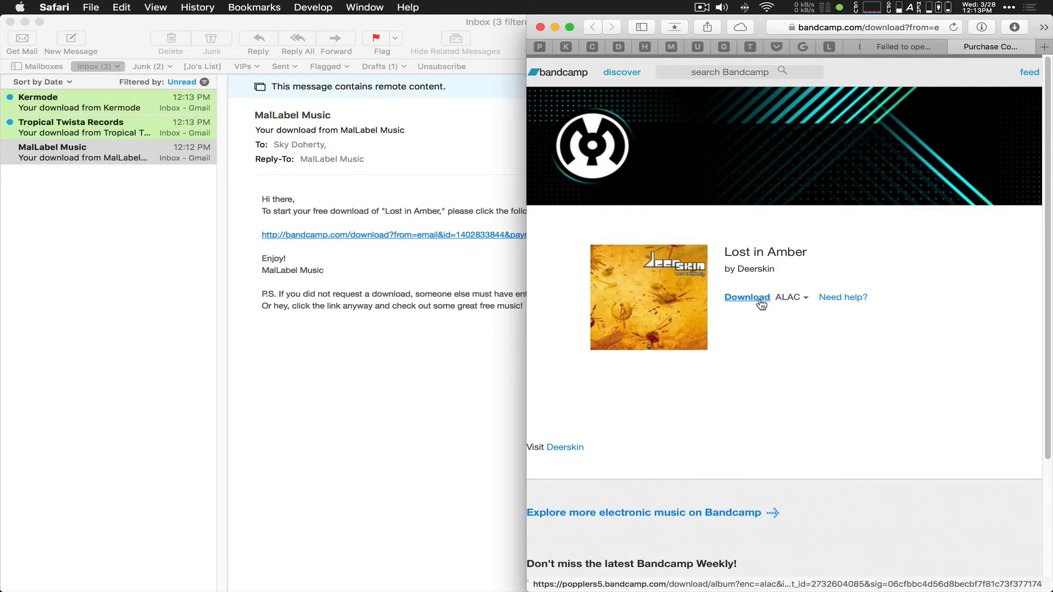
Step: Start the ALAC download of Lost in Amber and check its 112 MB zip progress
click(805, 301)
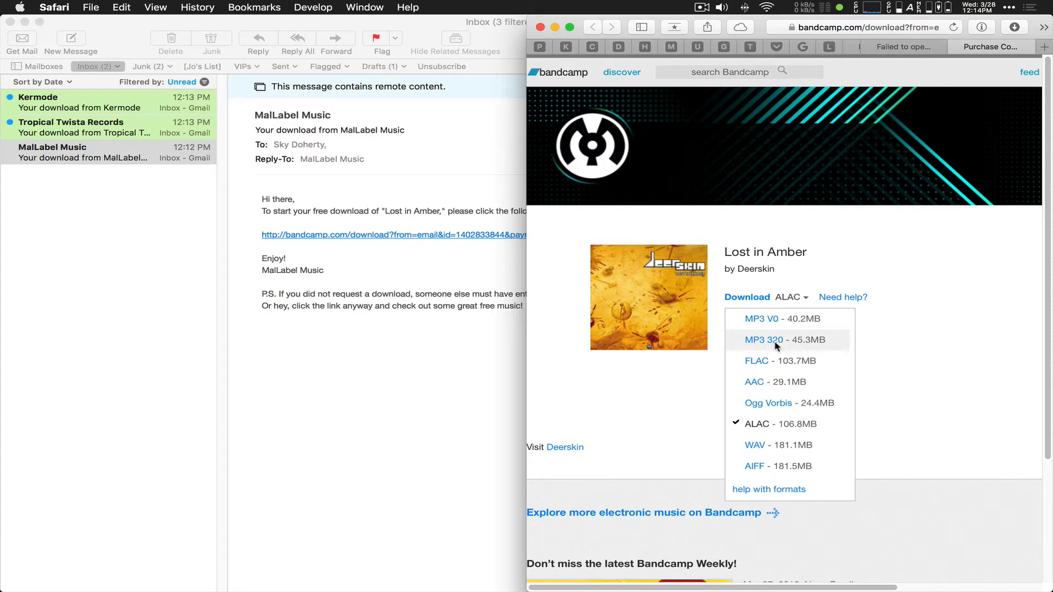
click(762, 302)
click(762, 301)
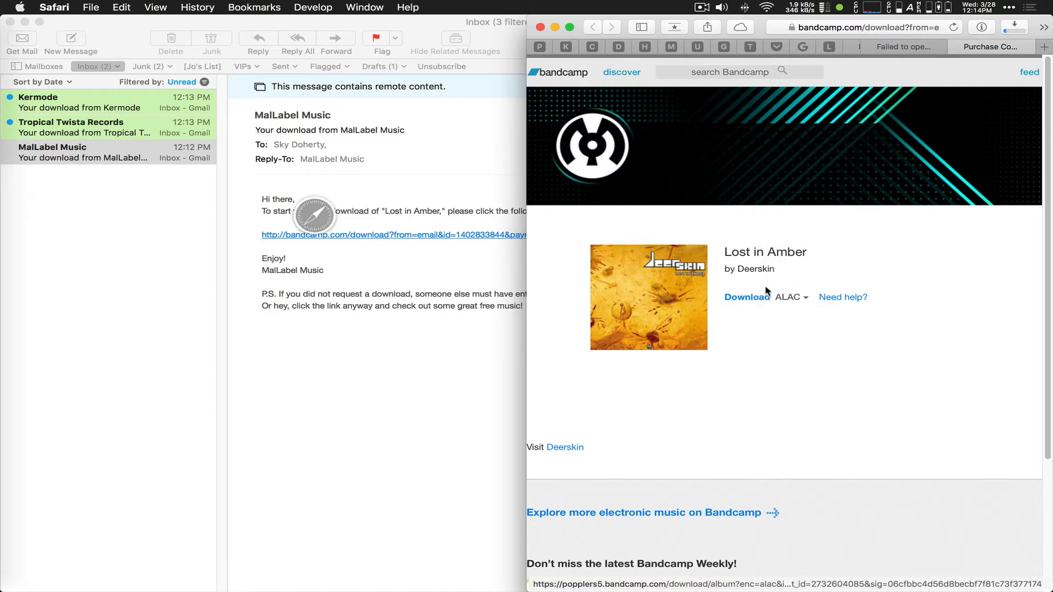
click(1018, 33)
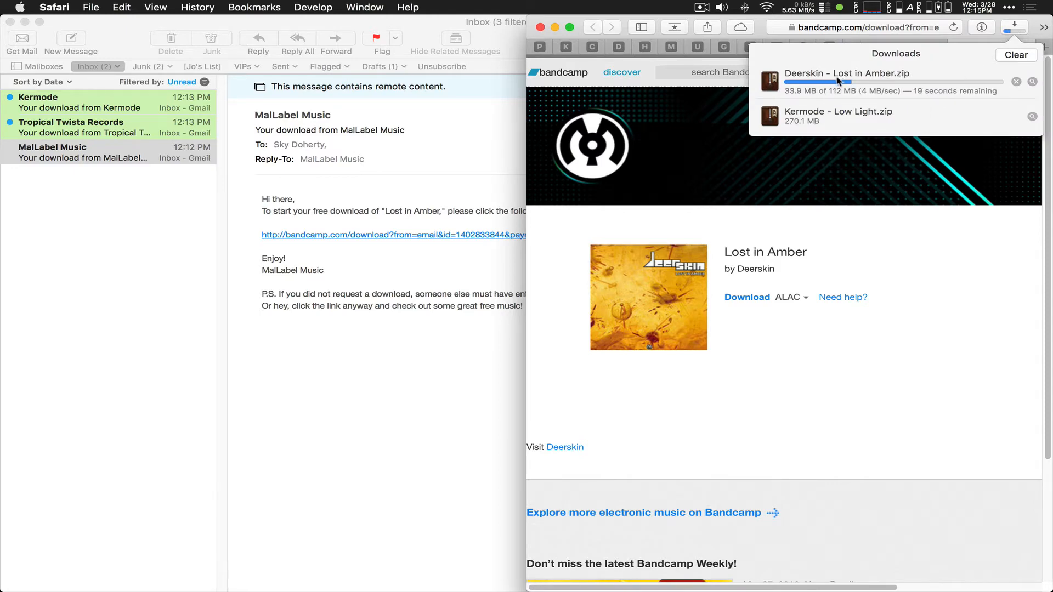
click(1015, 27)
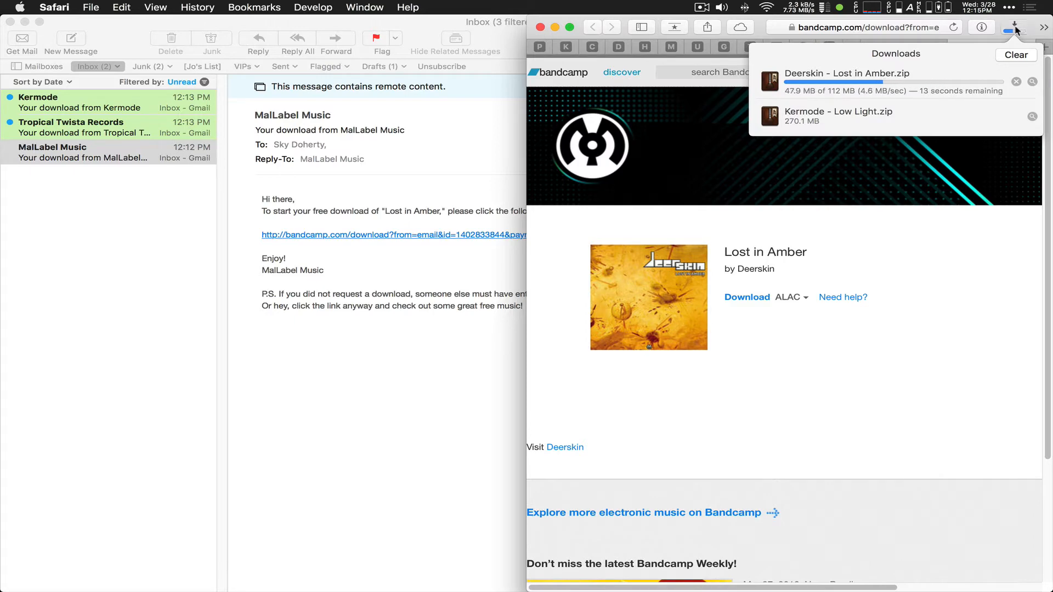
click(125, 132)
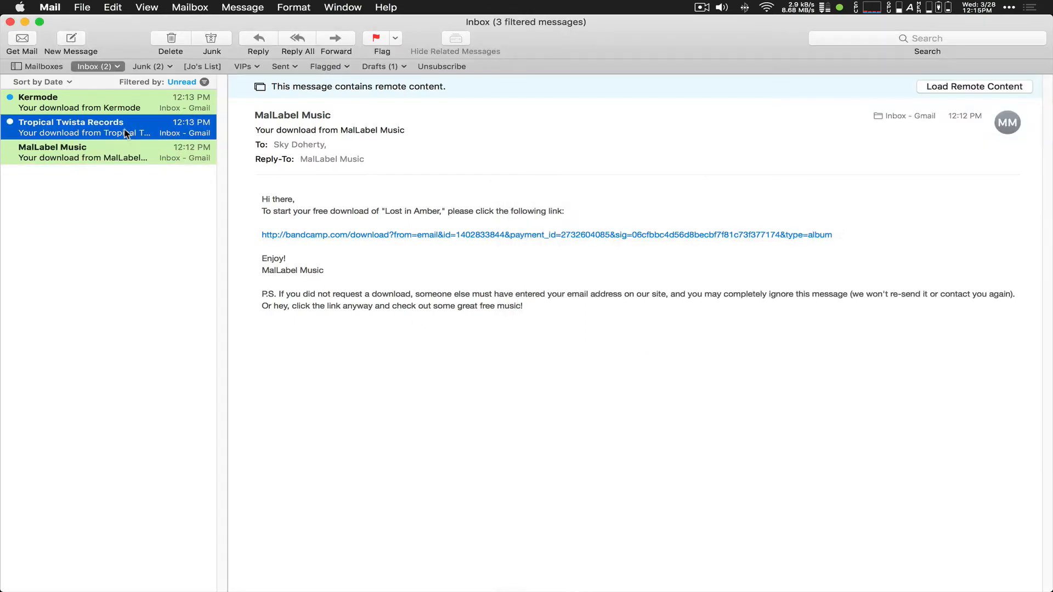
Step: Start ALAC downloads of MiRET – Voces and Kermode's Low Light from their email links
click(296, 236)
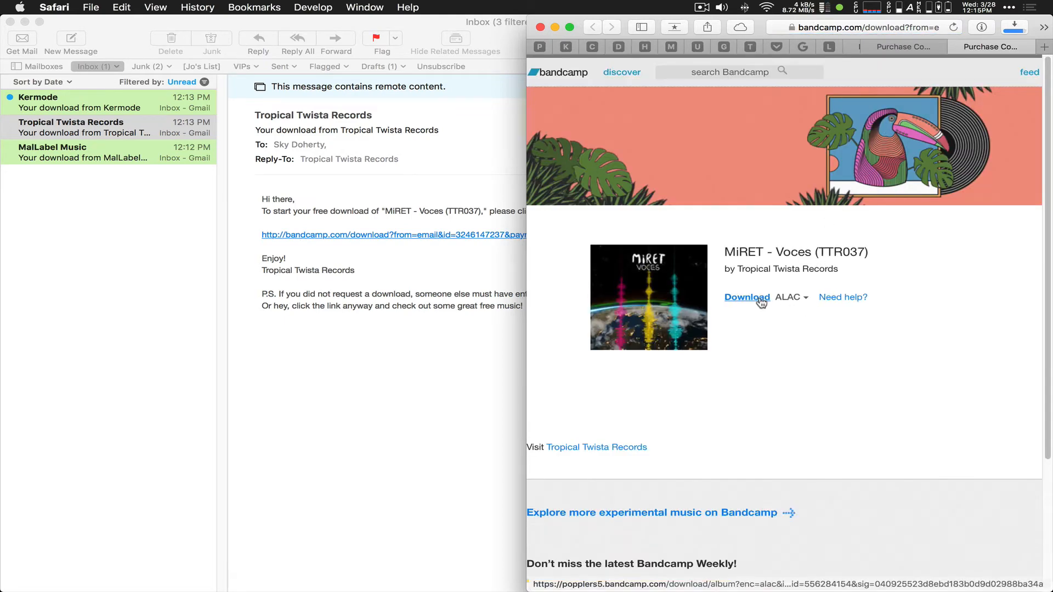
click(760, 301)
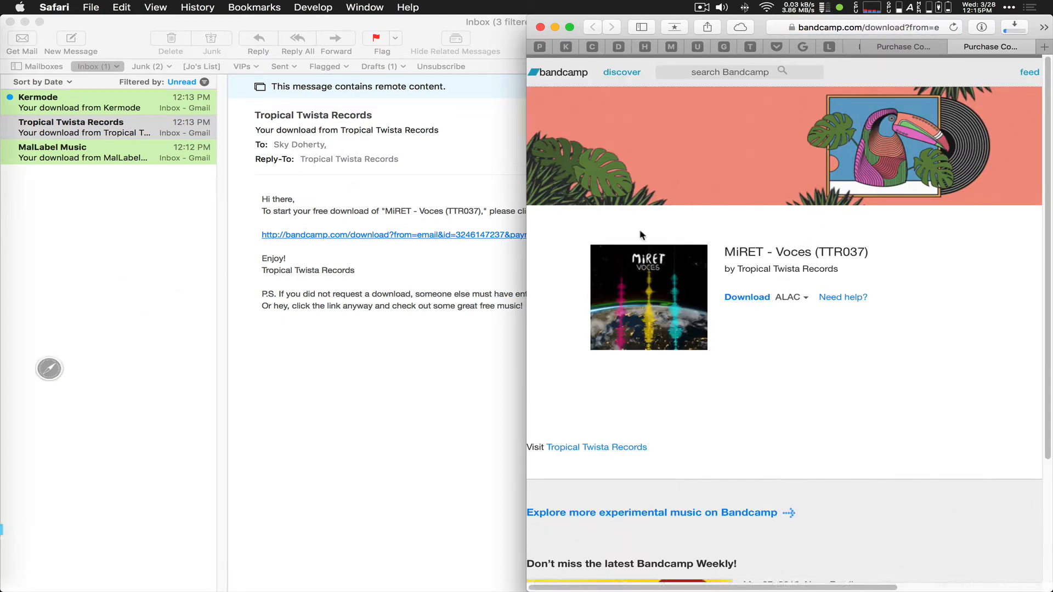
click(58, 205)
click(38, 99)
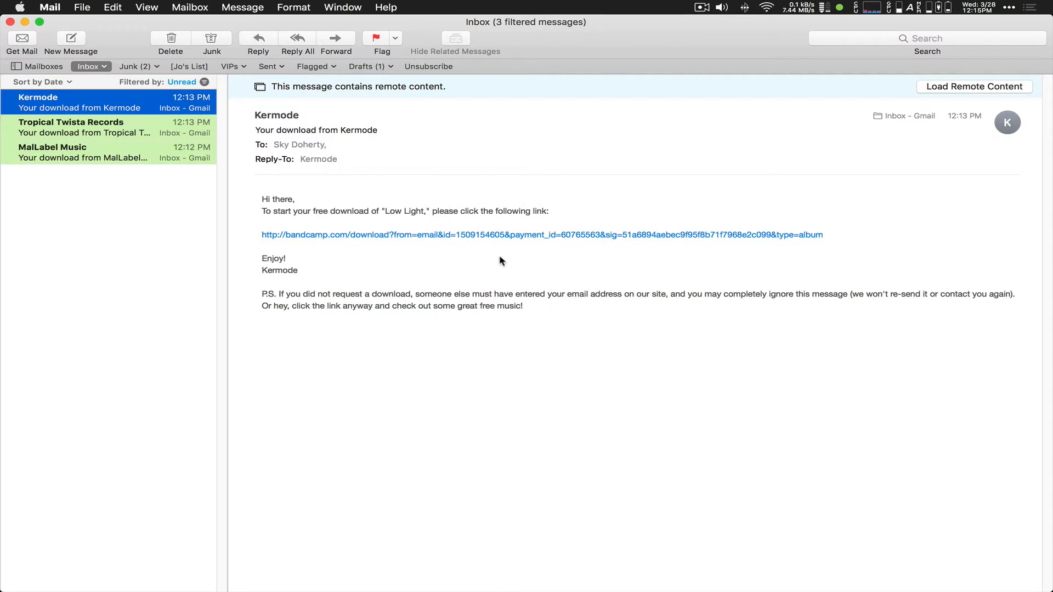
click(423, 237)
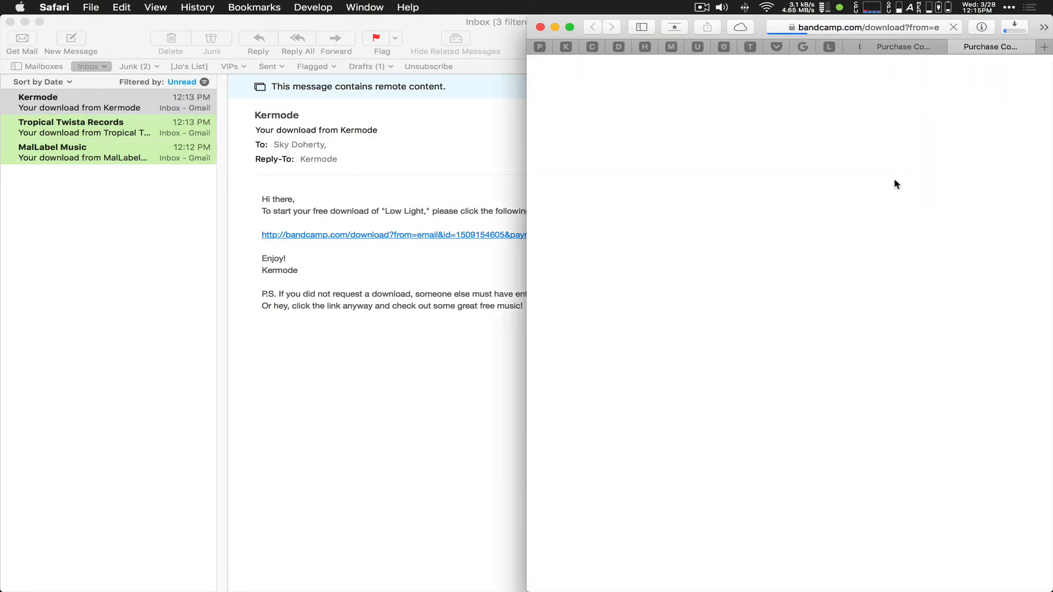
click(749, 301)
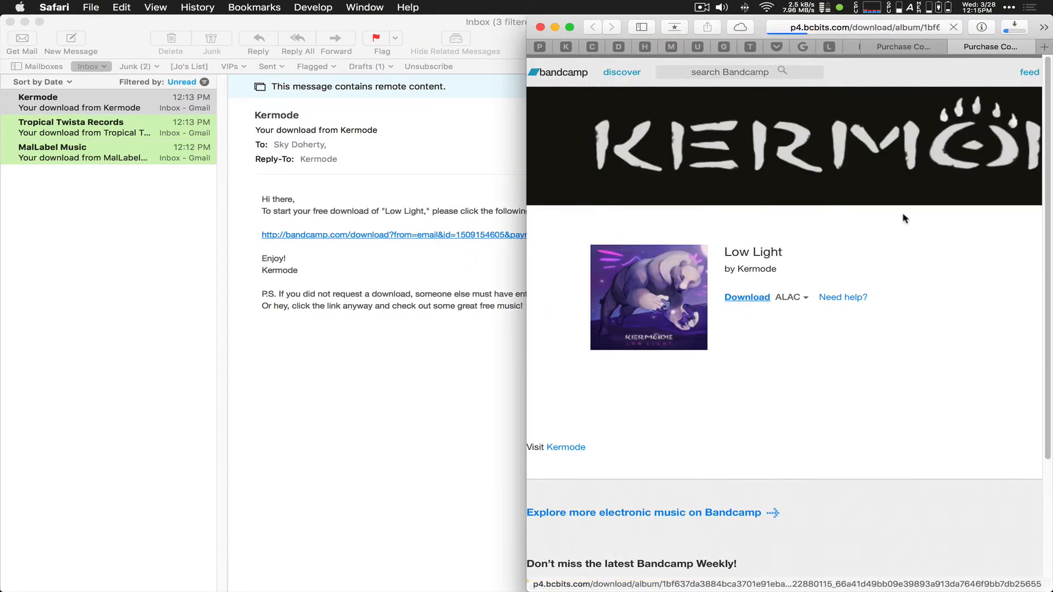
click(1014, 31)
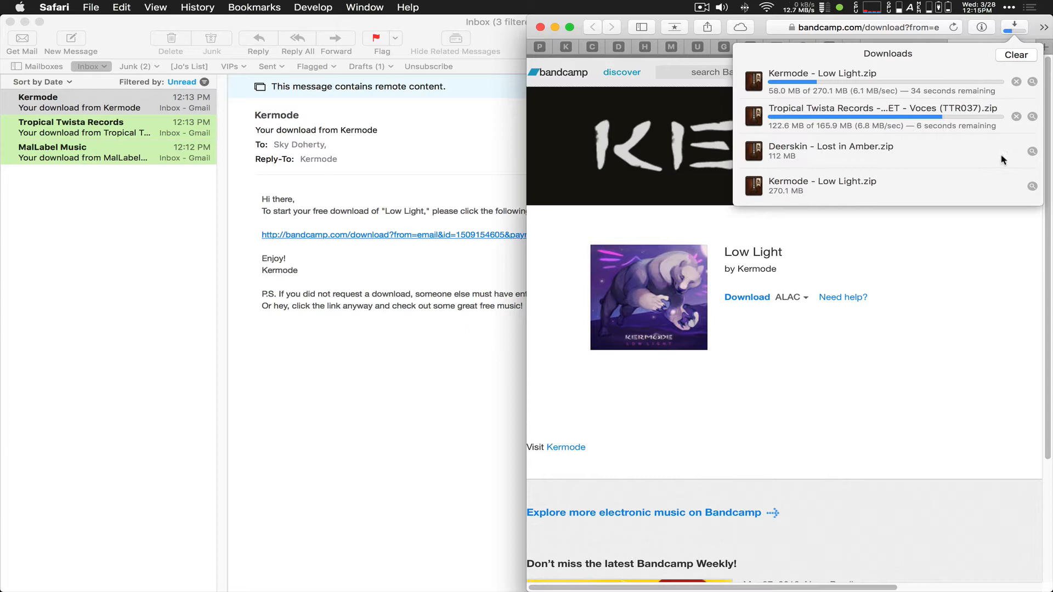
Step: Reveal the Deerskin zip in Finder, minimize Mail and Safari, and extract the MiRET – Voces zip
click(1033, 151)
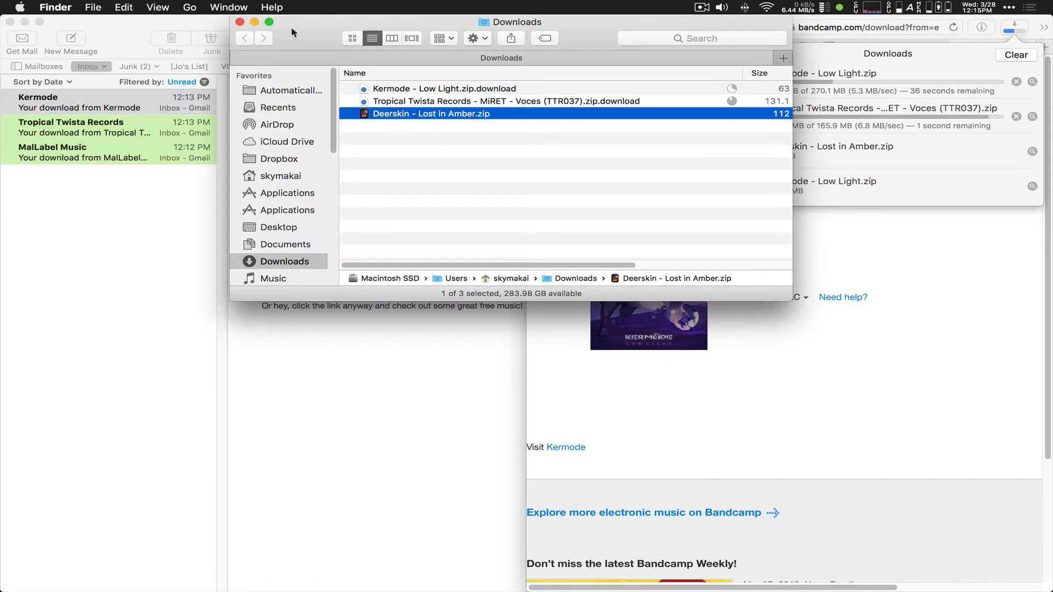
click(25, 22)
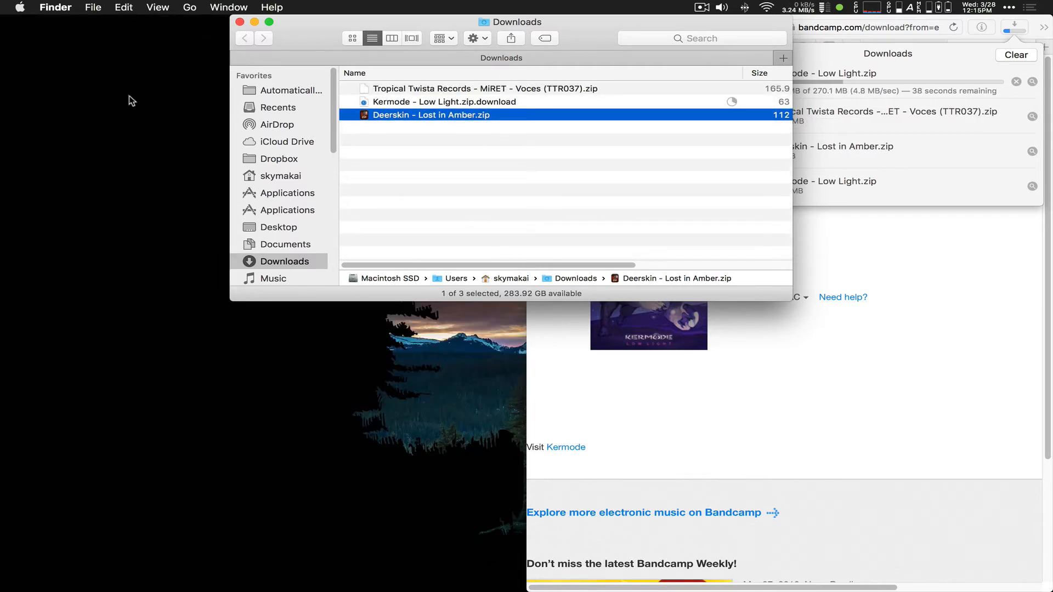
click(796, 343)
click(555, 28)
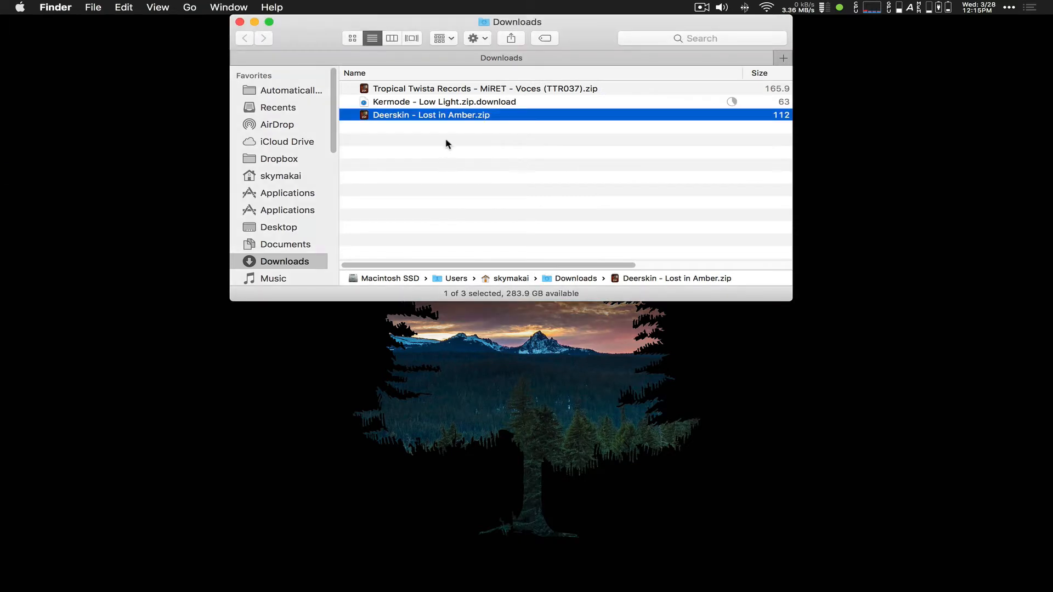
click(401, 90)
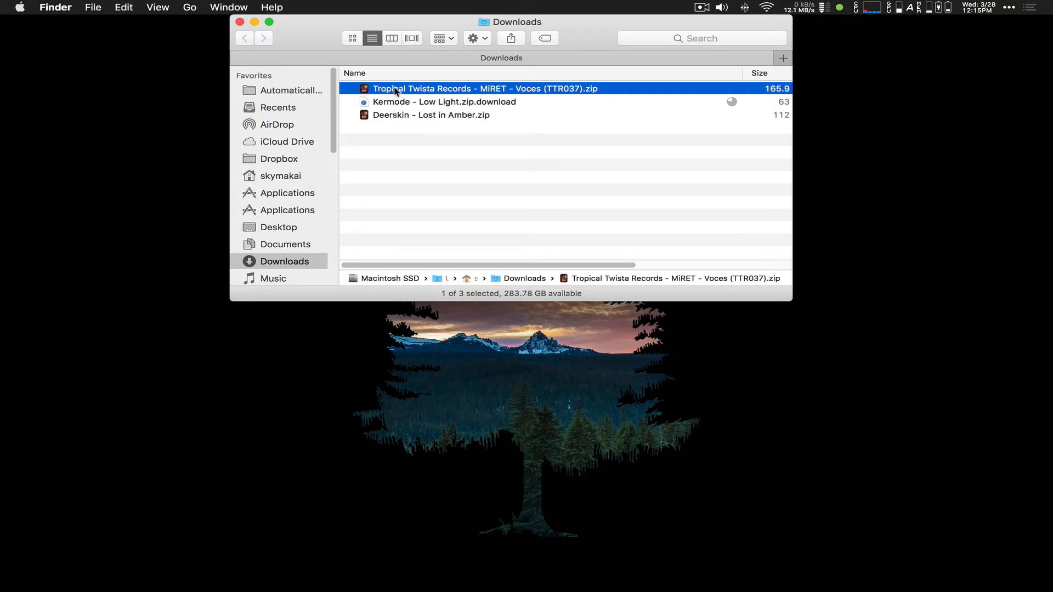
double_click(396, 89)
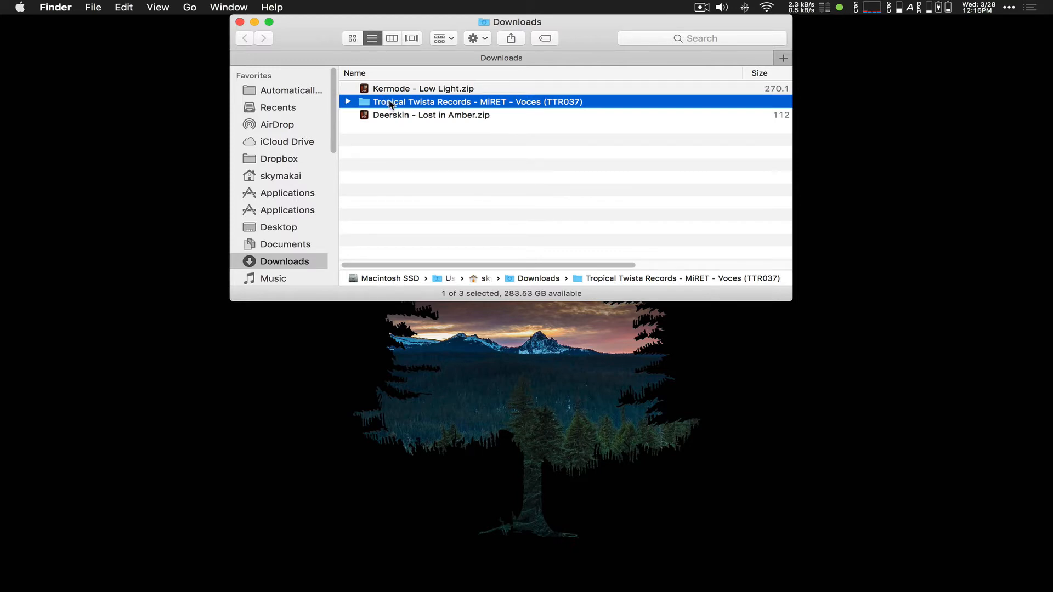
Step: Extract the Deerskin - Lost in Amber zip with Archive Utility
right_click(392, 116)
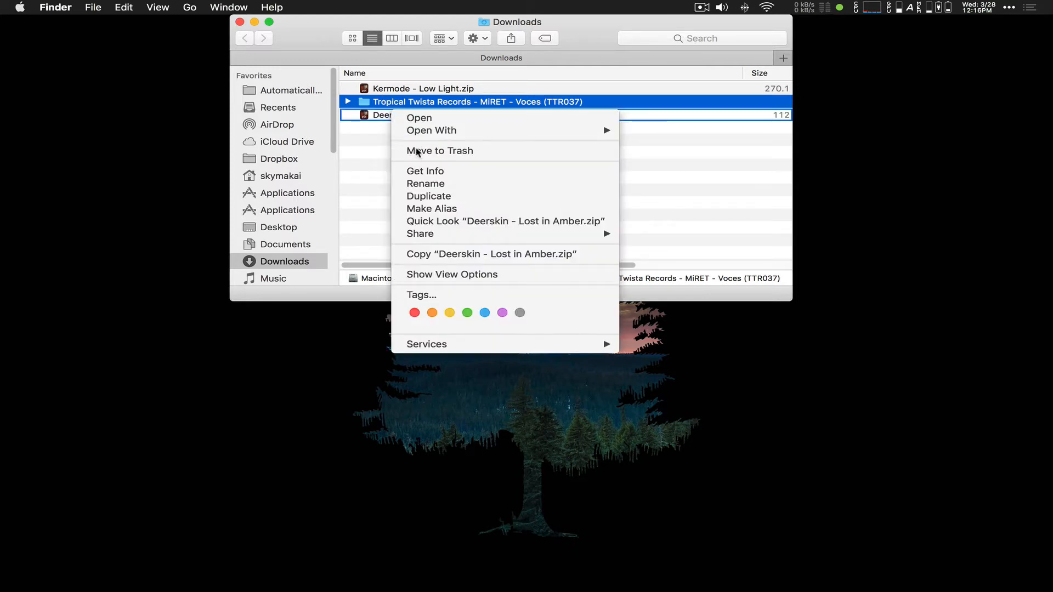
mouse_move(418, 133)
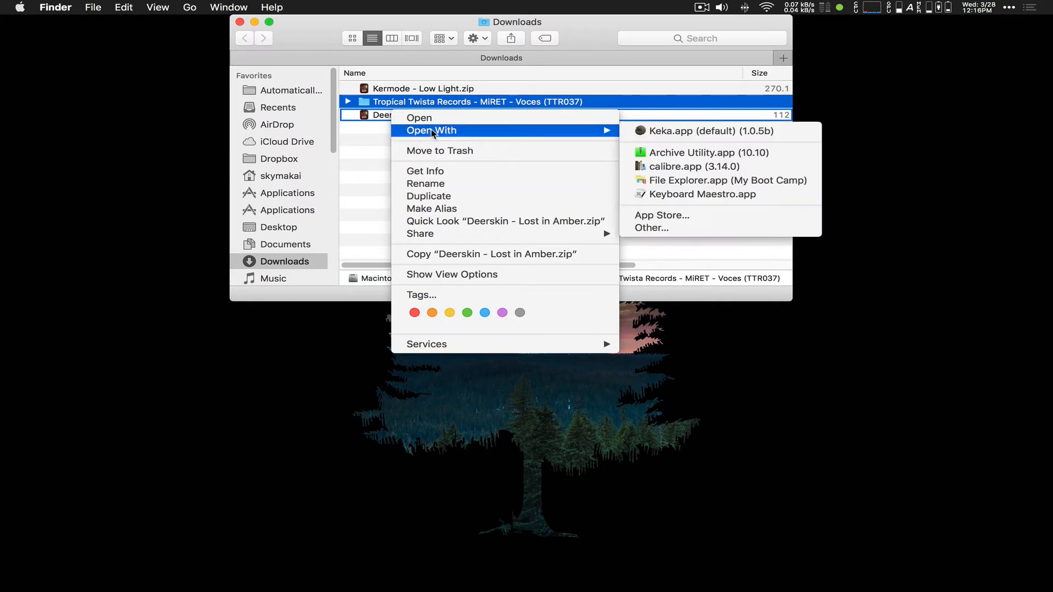
click(669, 156)
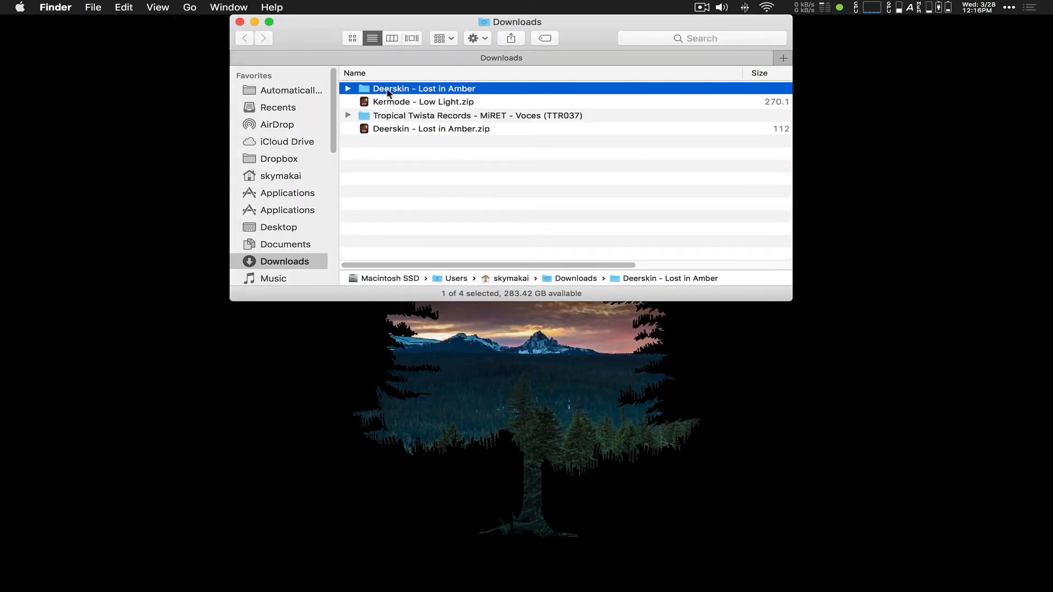
Step: Move the Deerskin zip to the Trash and extract the Kermode - Low Light zip
click(389, 129)
super+click(382, 90)
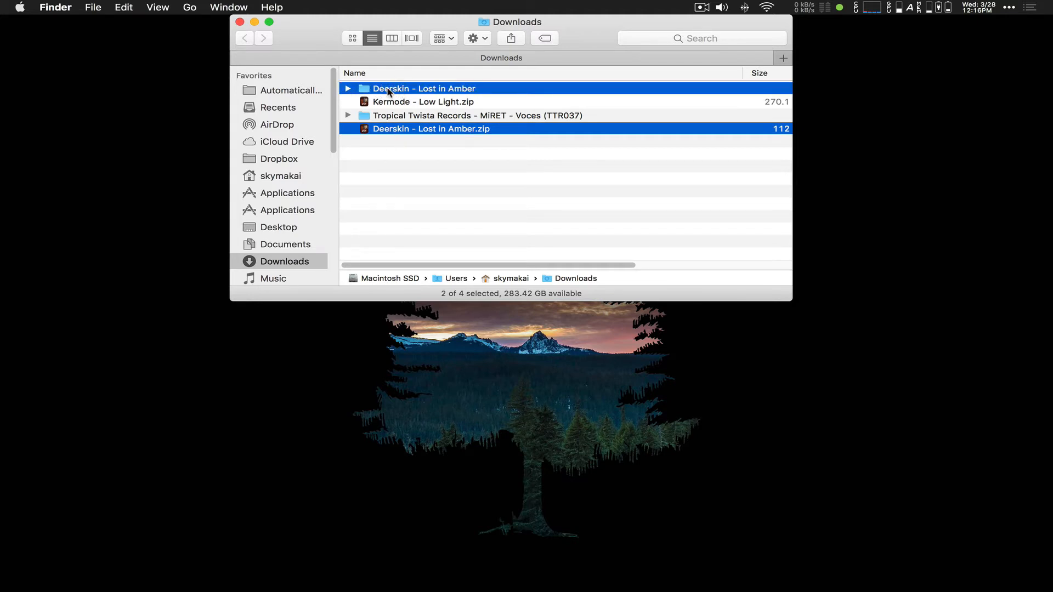
click(398, 149)
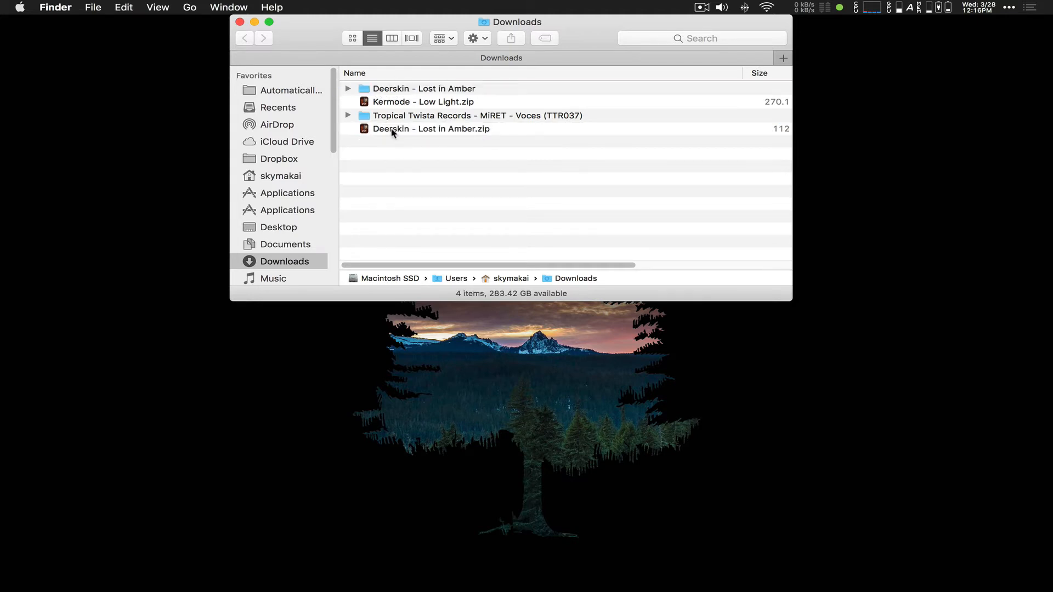
right_click(395, 131)
click(430, 168)
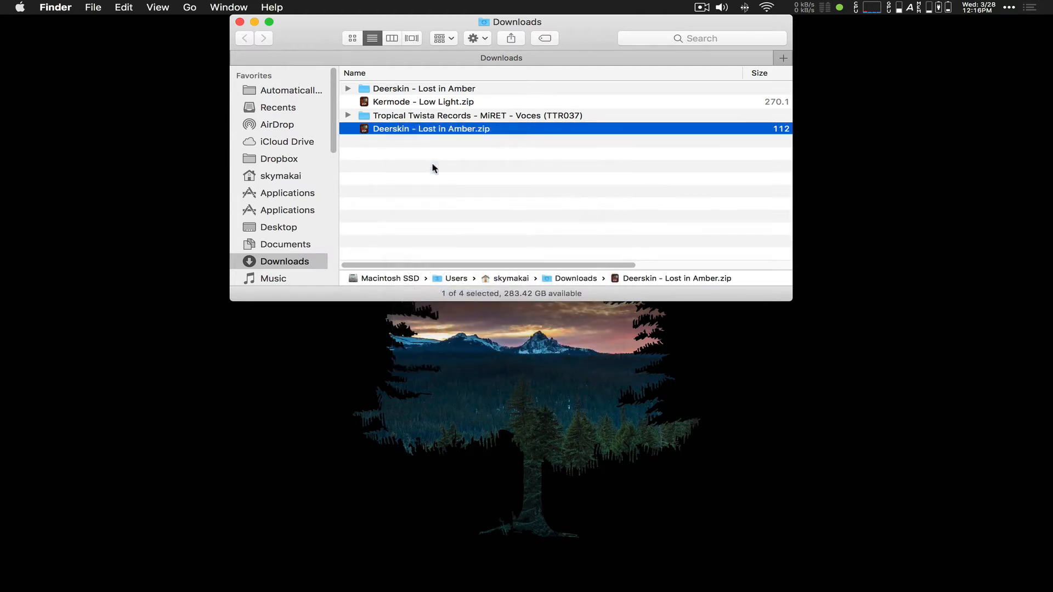
click(399, 105)
double_click(399, 105)
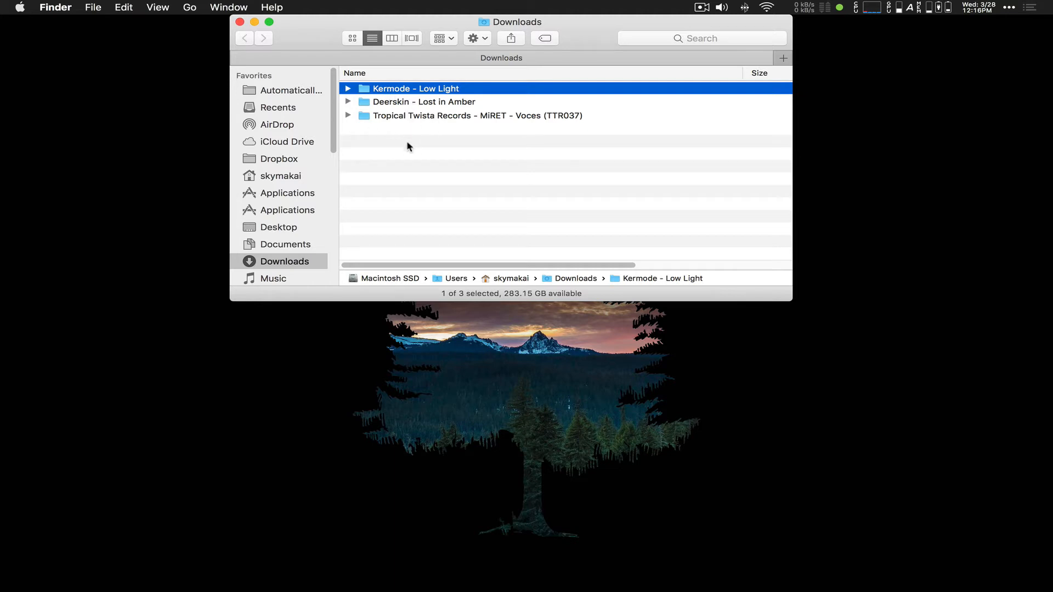
Step: Bring the Finder Downloads window forward and widen the sidebar to show Automatically Add to iTunes
mouse_move(4, 277)
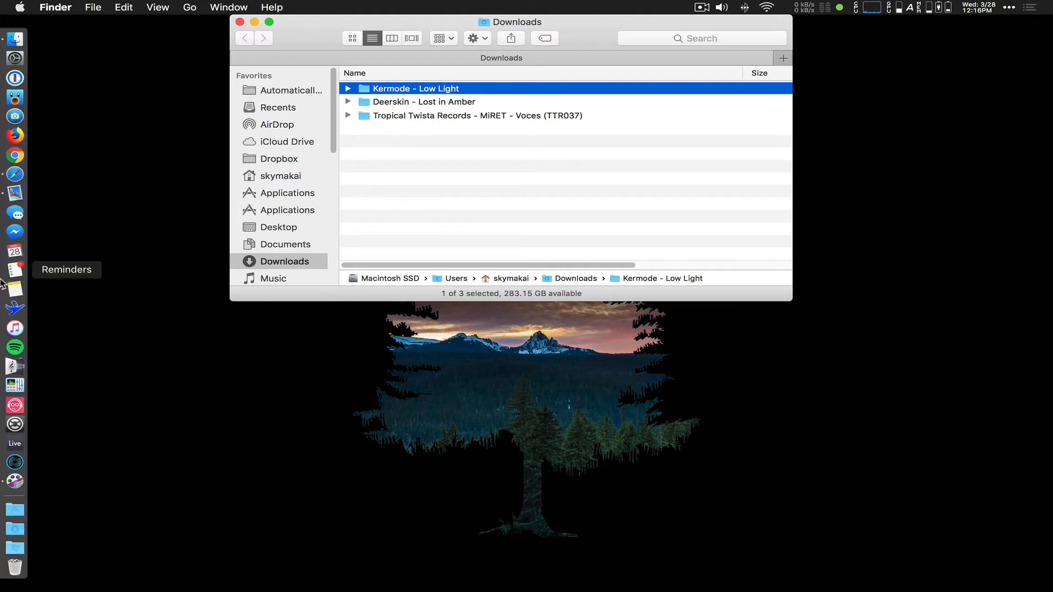
click(14, 328)
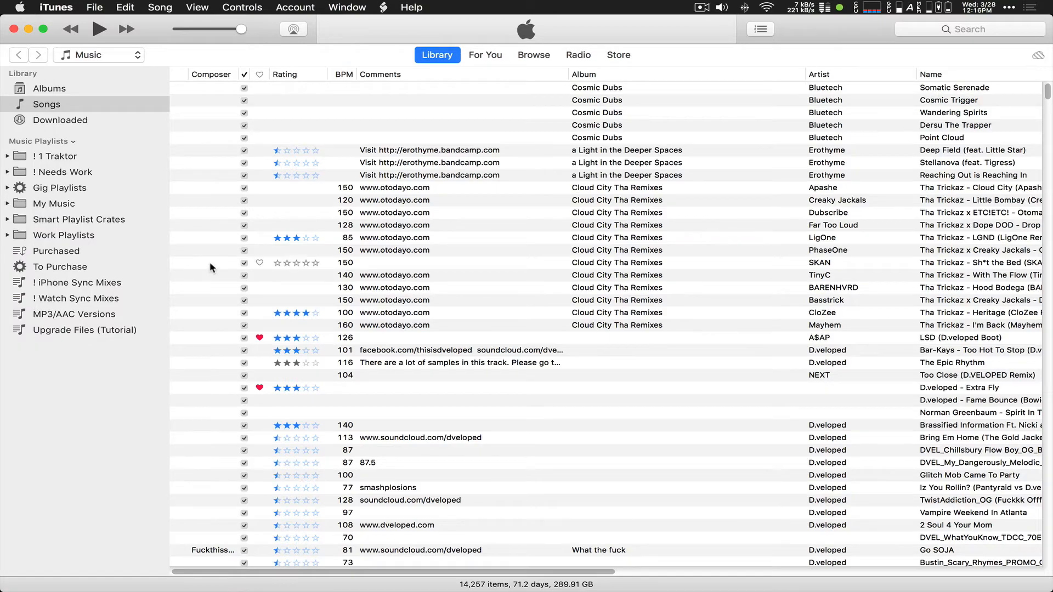
key(ctrl+Up)
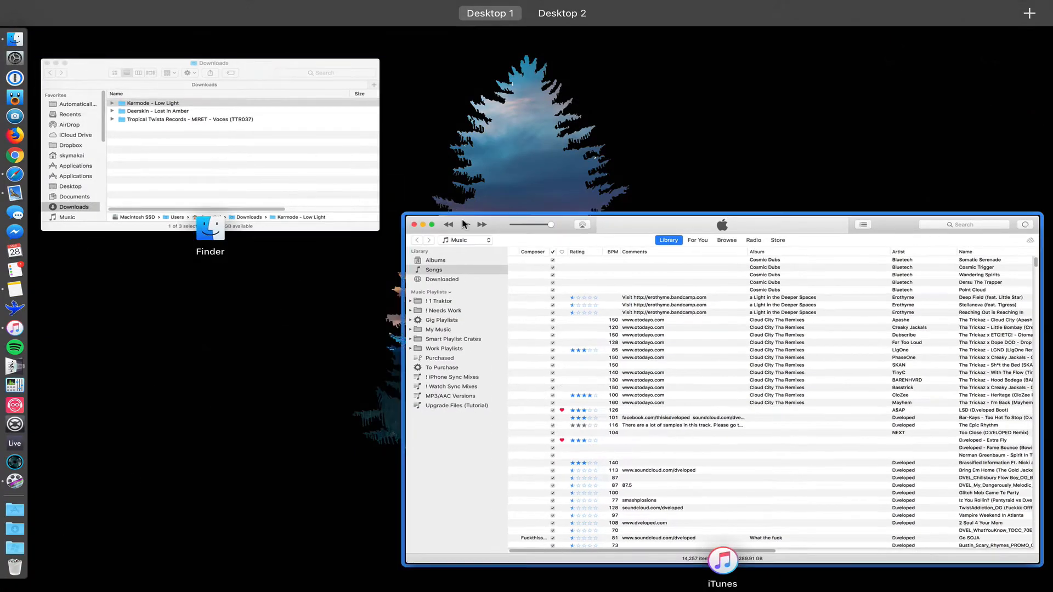
click(252, 198)
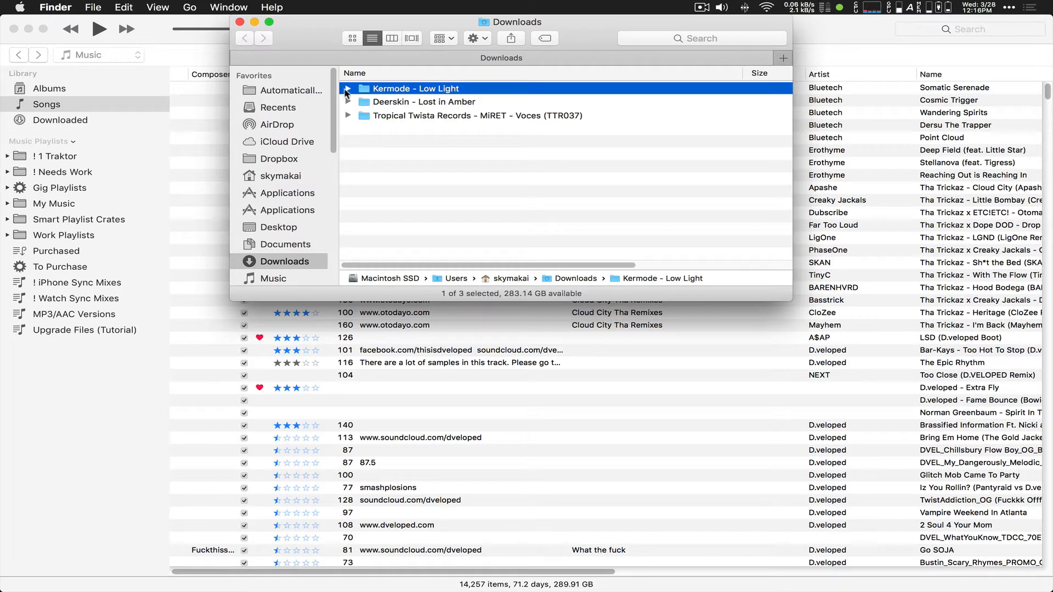
drag(349, 91, 413, 90)
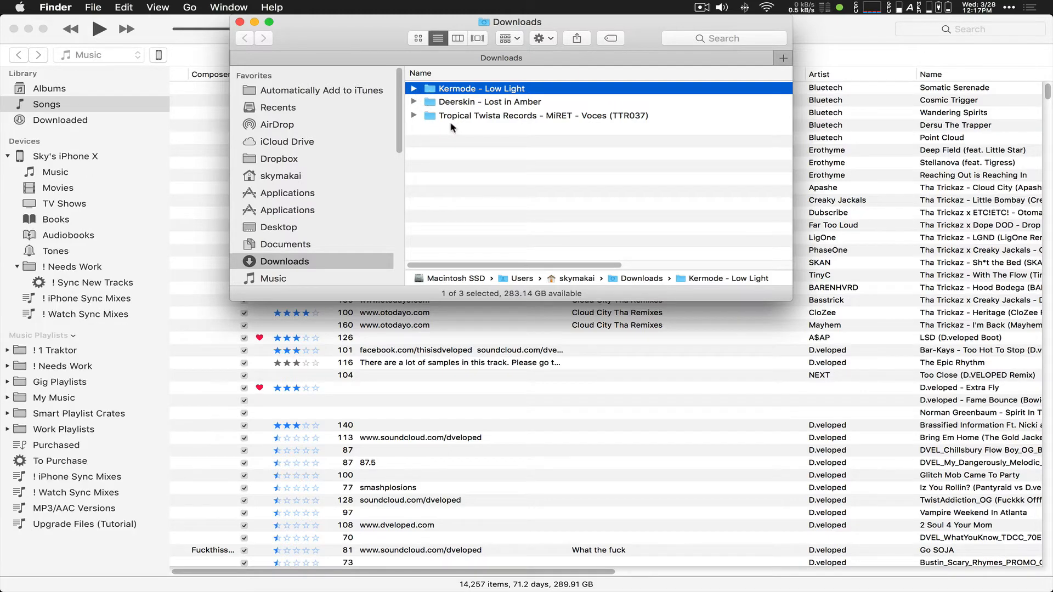
Step: Move all three album folders into Automatically Add to iTunes and close the Finder window
key(super+a)
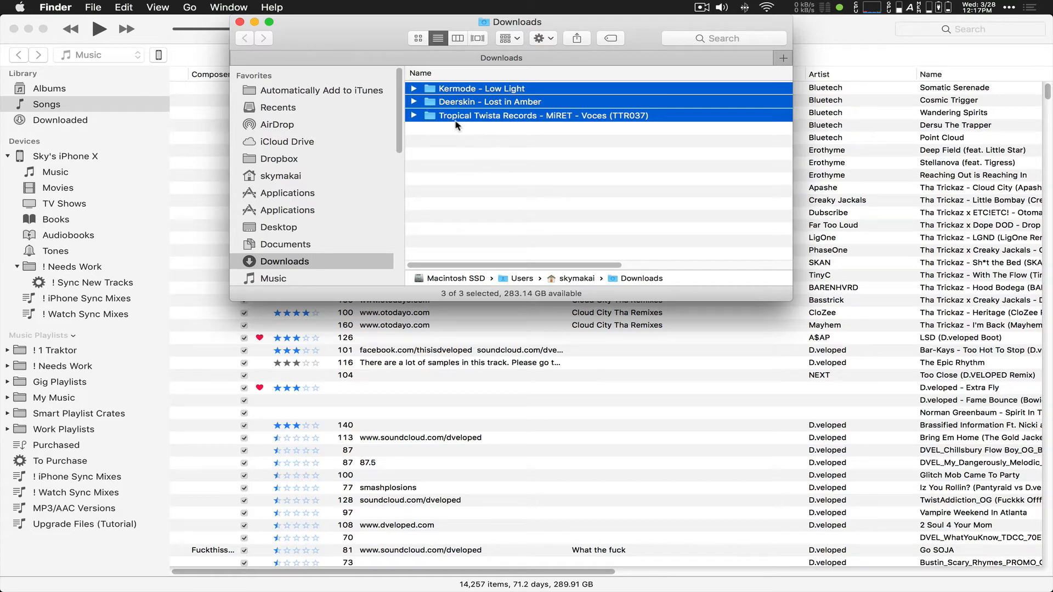
drag(433, 90, 365, 93)
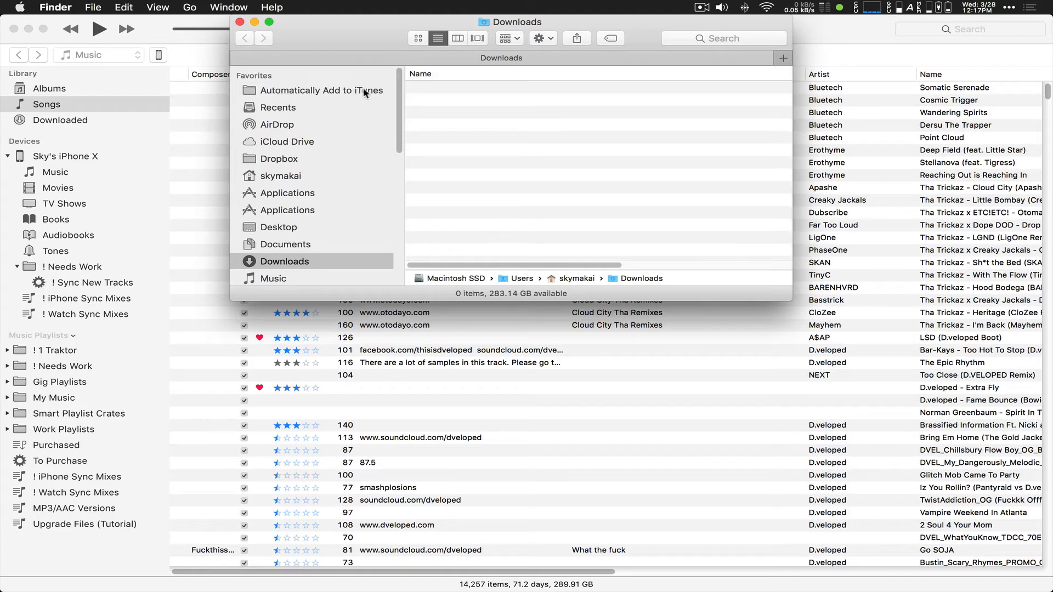
click(325, 91)
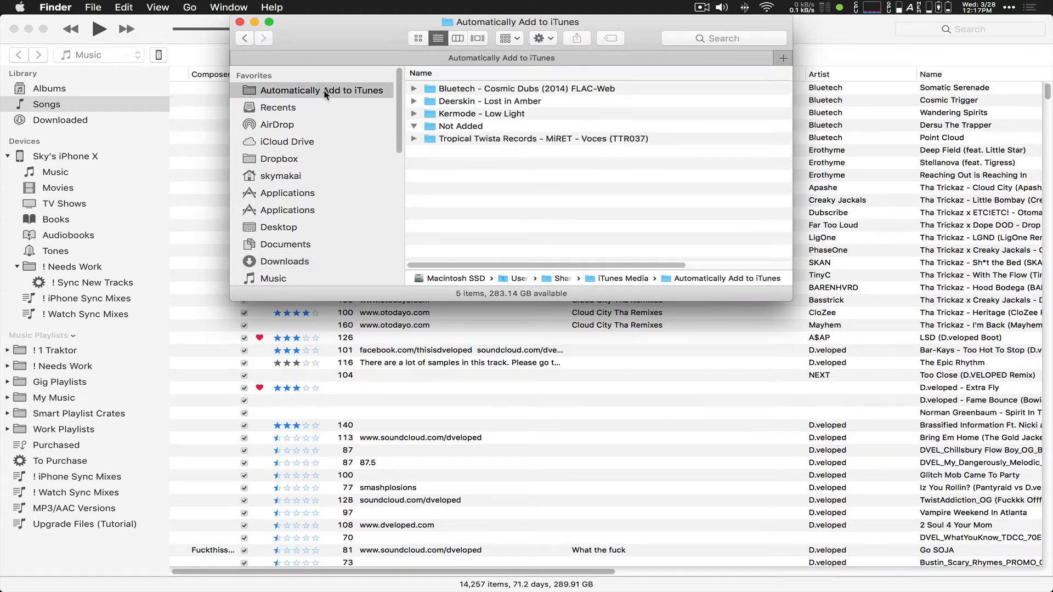
click(240, 23)
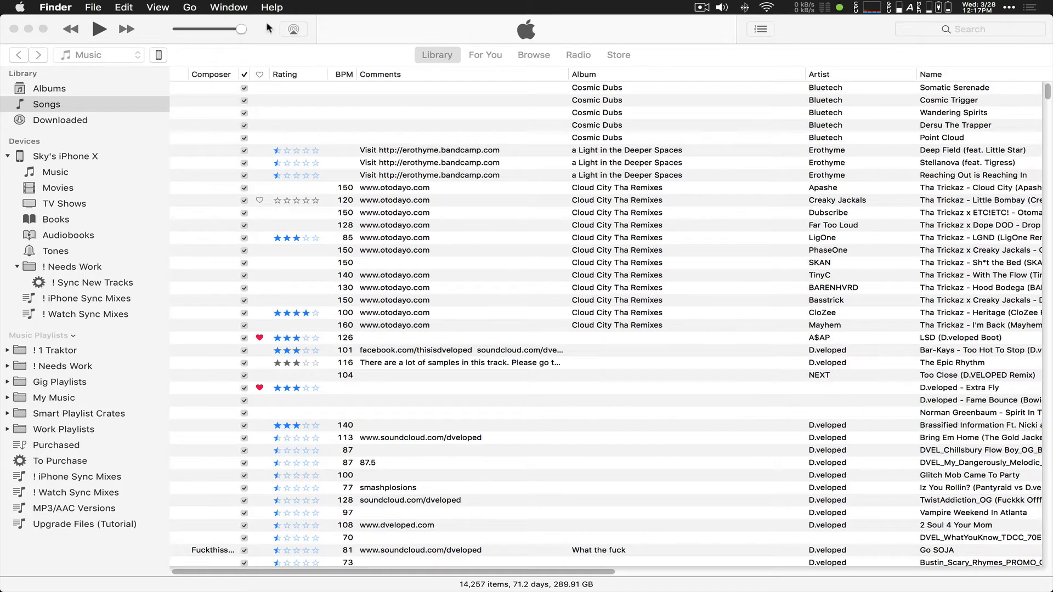
Step: Return to the iTunes library and check the song list's column options without changing them
click(551, 119)
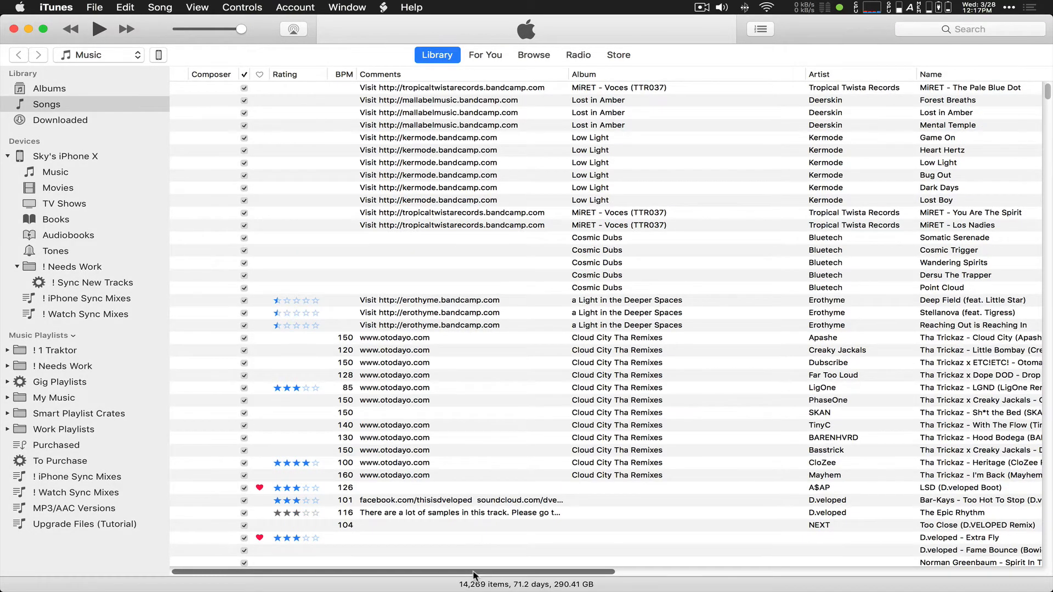
scroll(477, 575, right, 15)
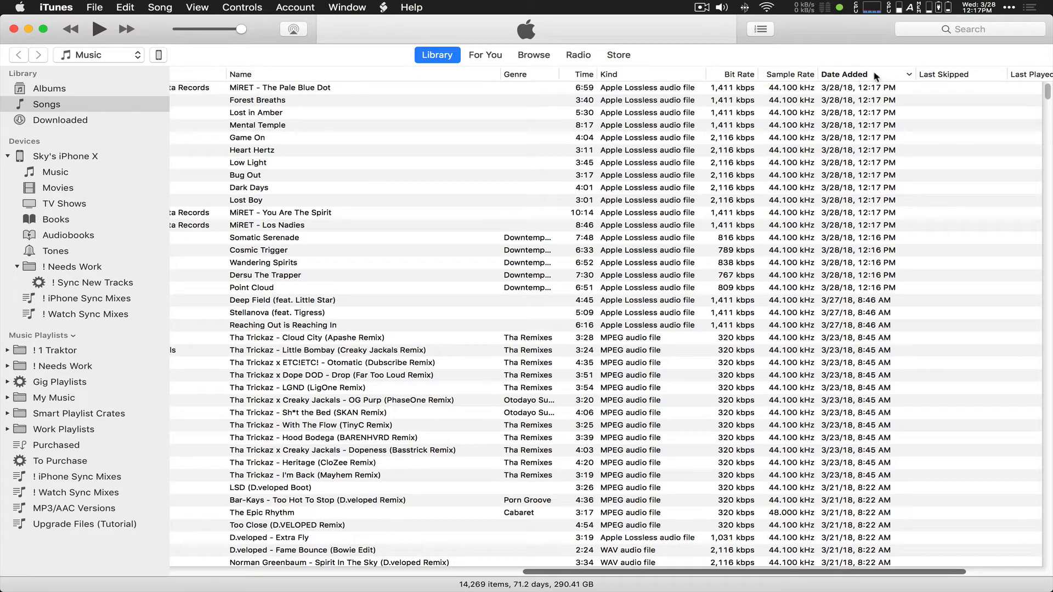
right_click(876, 77)
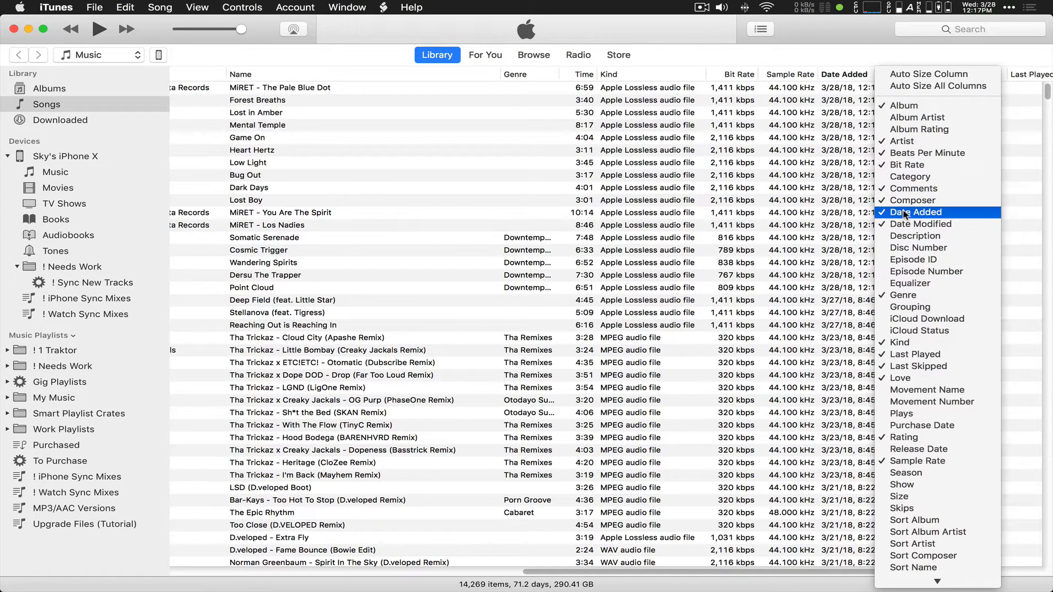
click(858, 54)
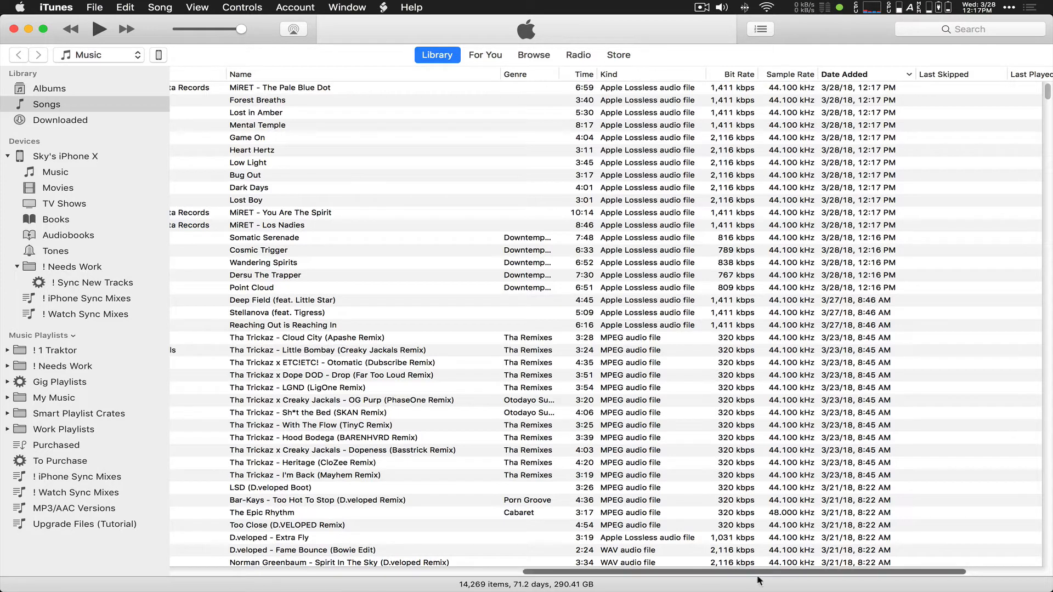
Step: Bring Rating and Comments into view and select The Pale Blue Dot through Point Cloud
drag(852, 574, 489, 589)
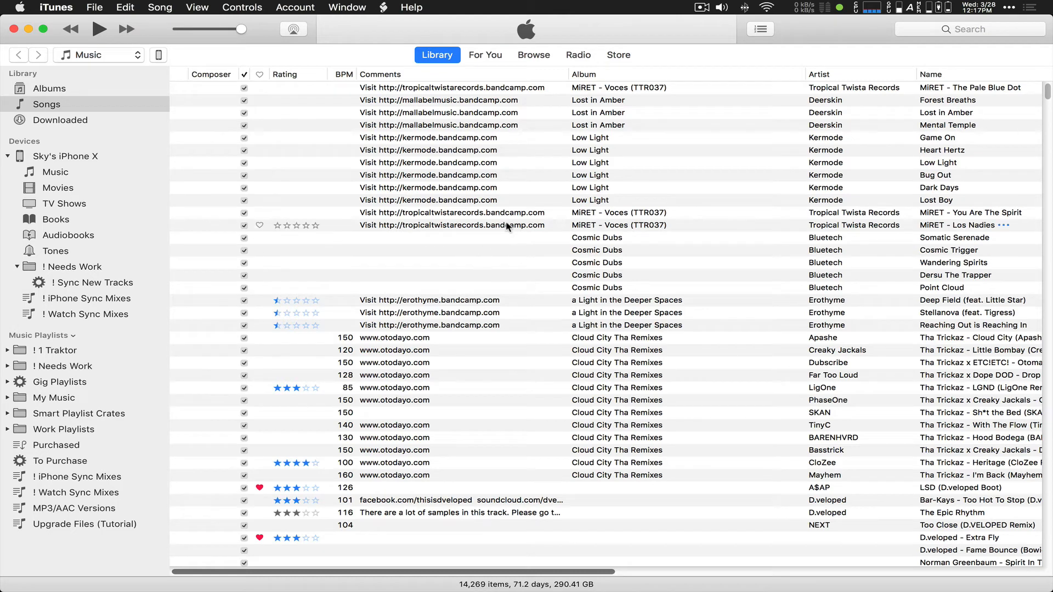
click(422, 91)
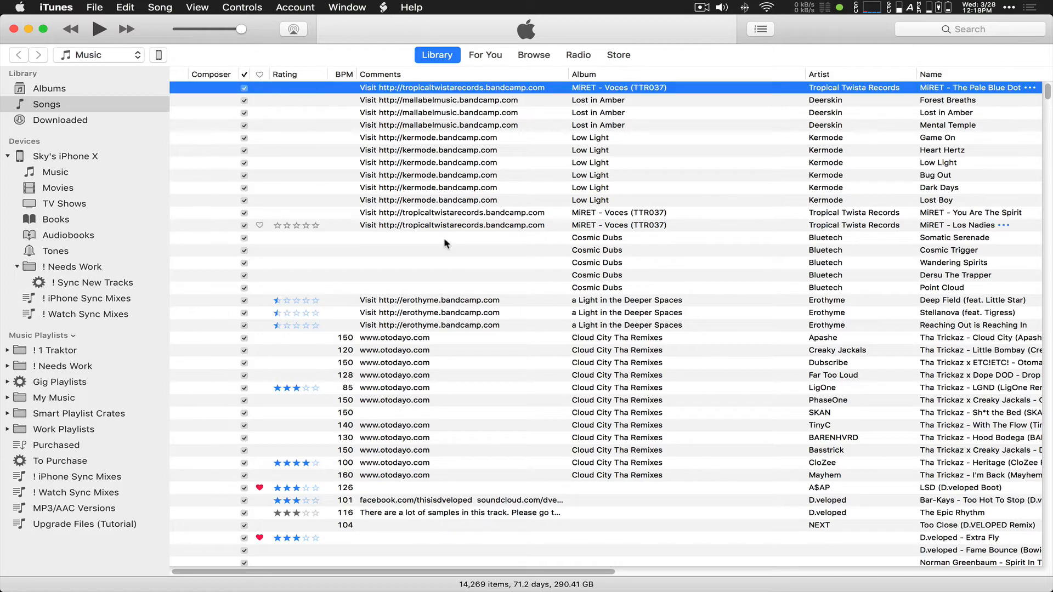
shift+click(422, 291)
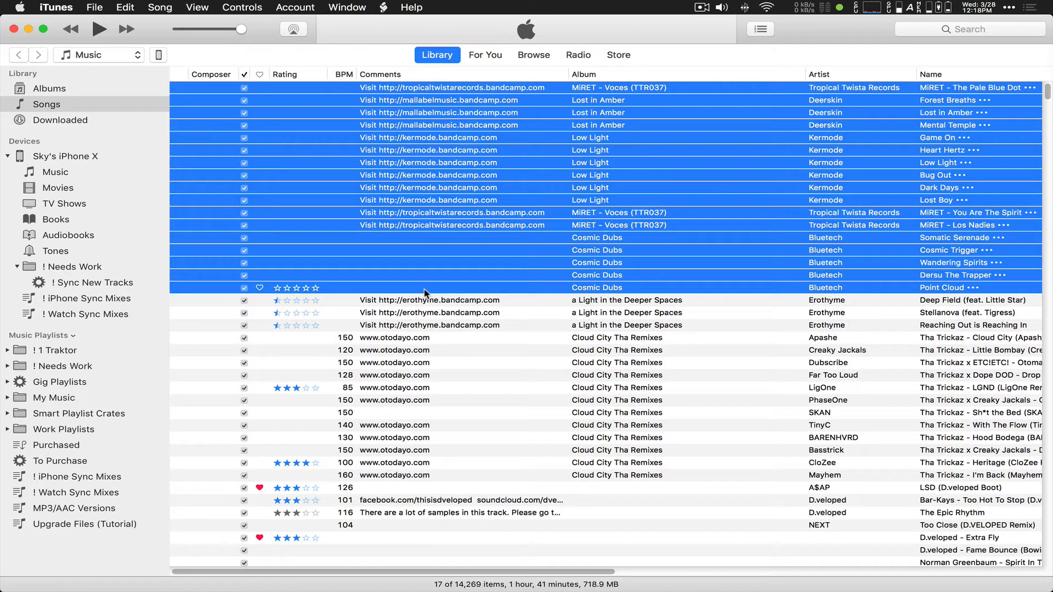
Step: Run the Set Star Rating to (½★) script on the 17 selected tracks, then deselect them
click(385, 8)
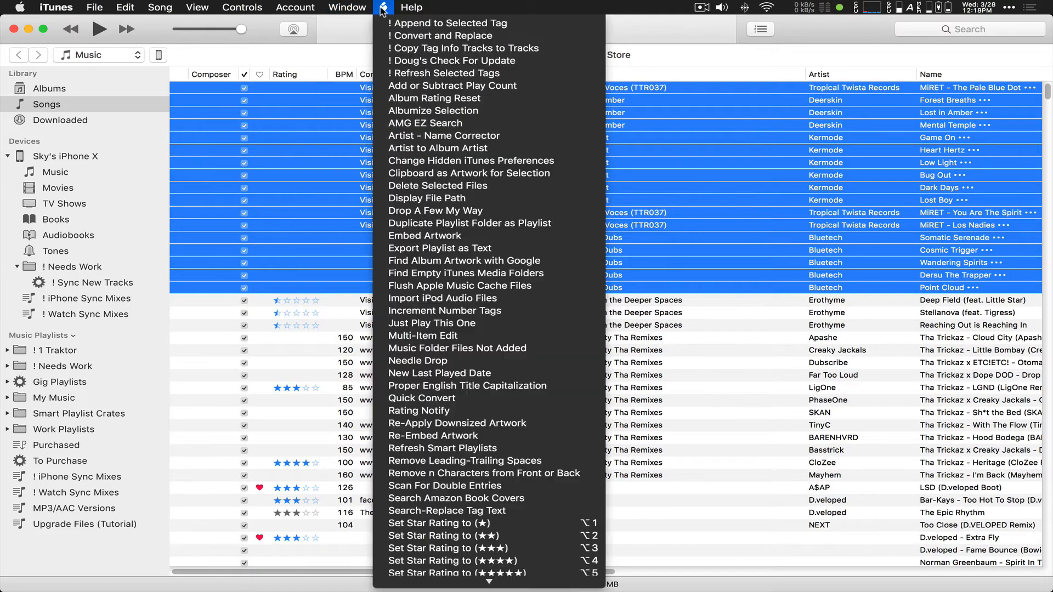
scroll(386, 209, down, 5)
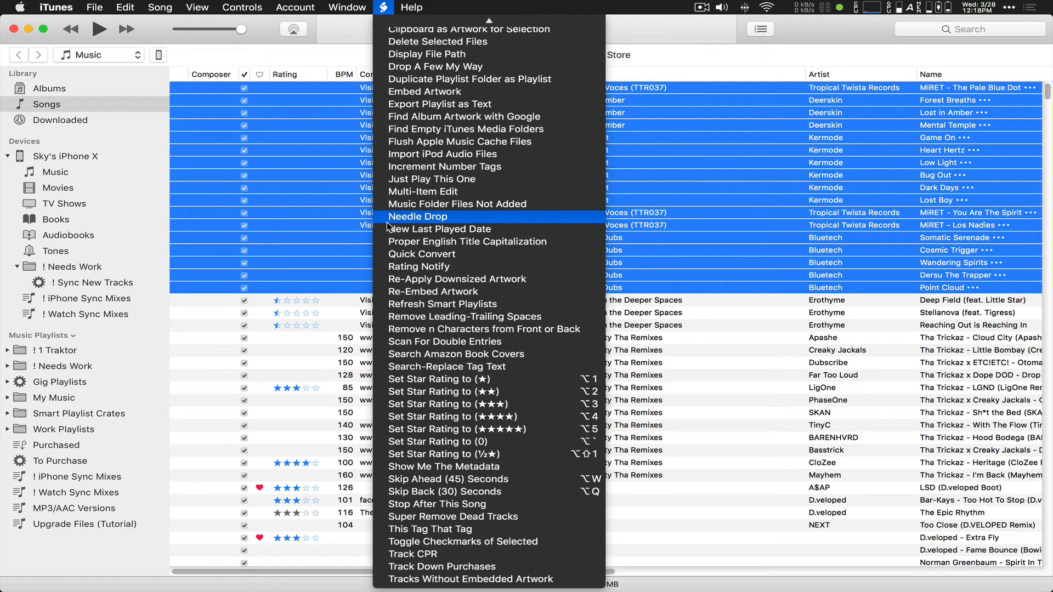
click(424, 455)
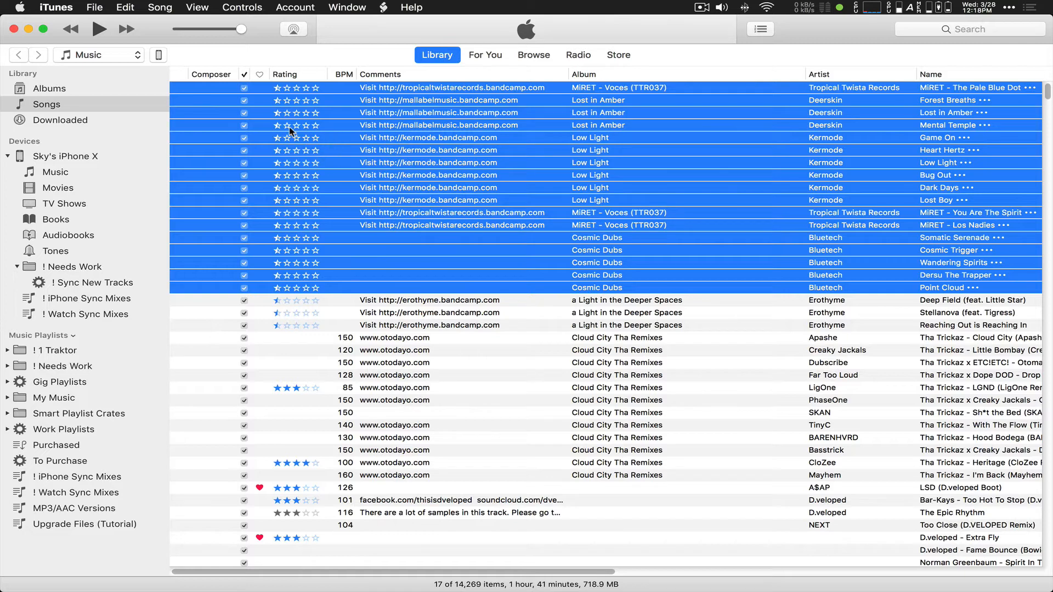
click(413, 112)
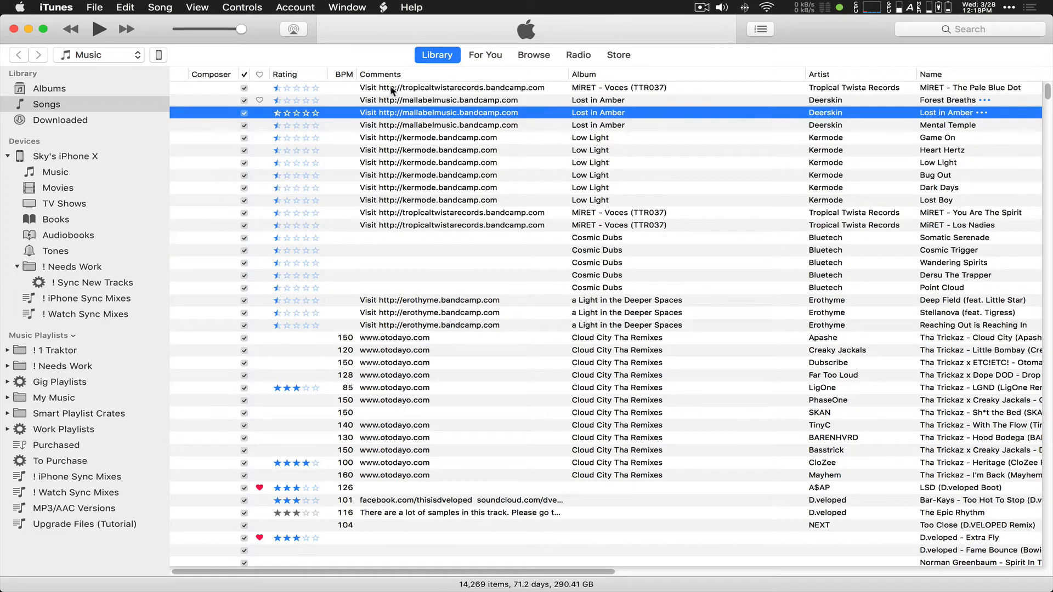
click(8, 367)
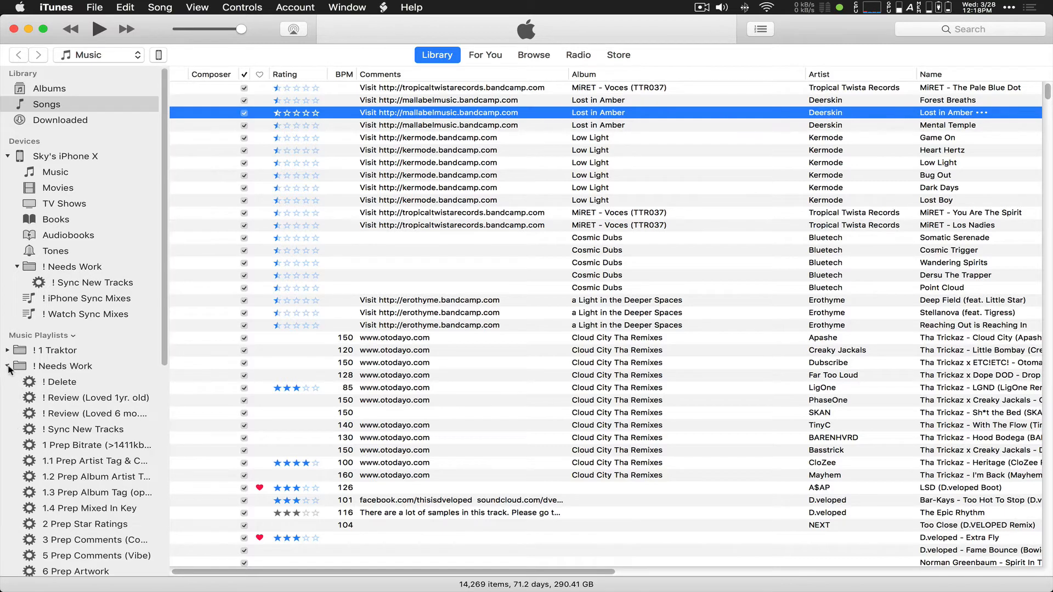
click(75, 432)
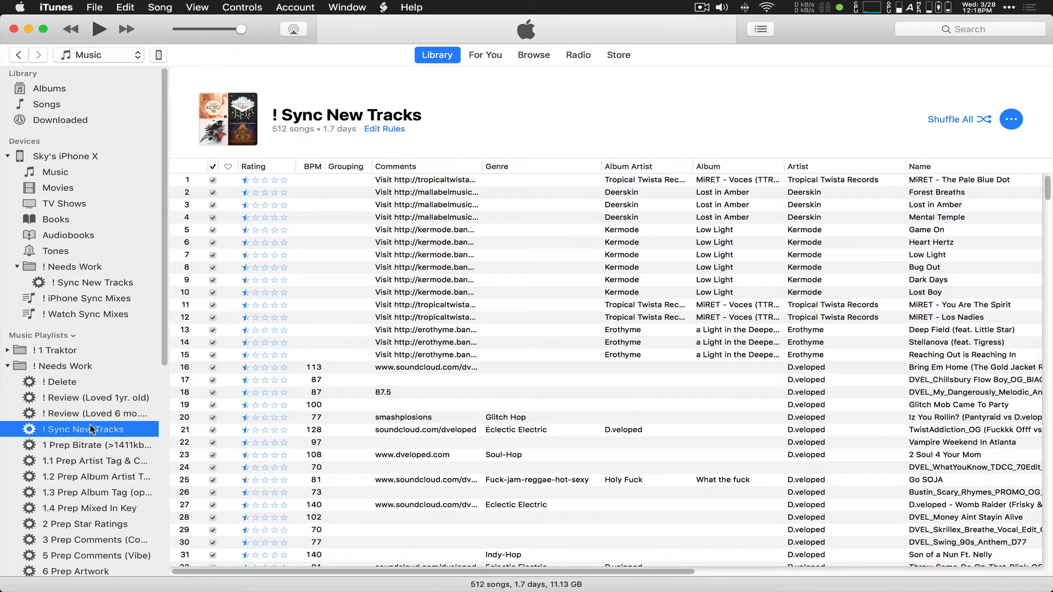
right_click(91, 427)
click(146, 512)
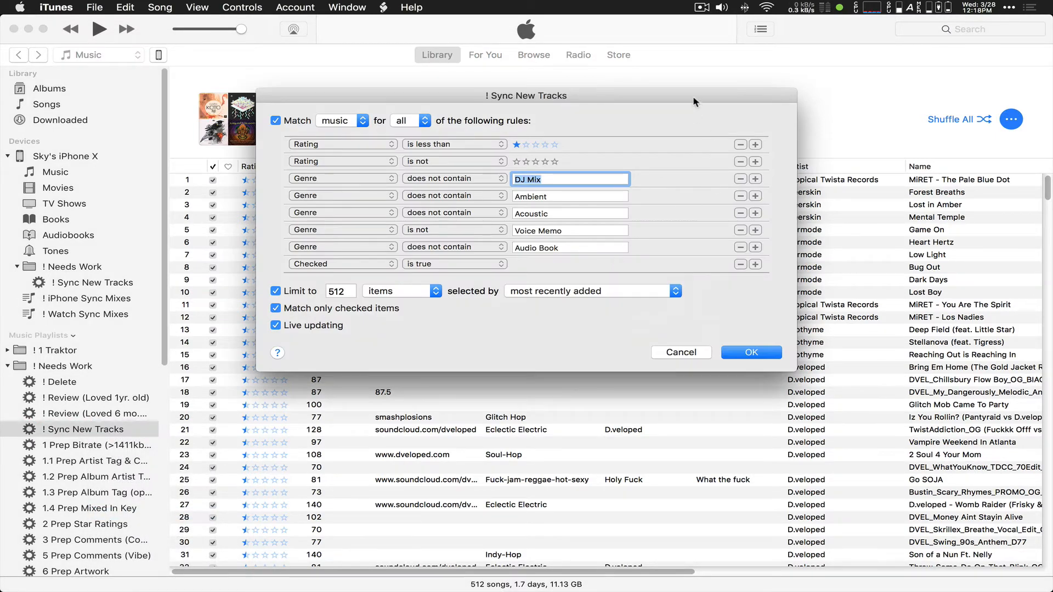
click(676, 354)
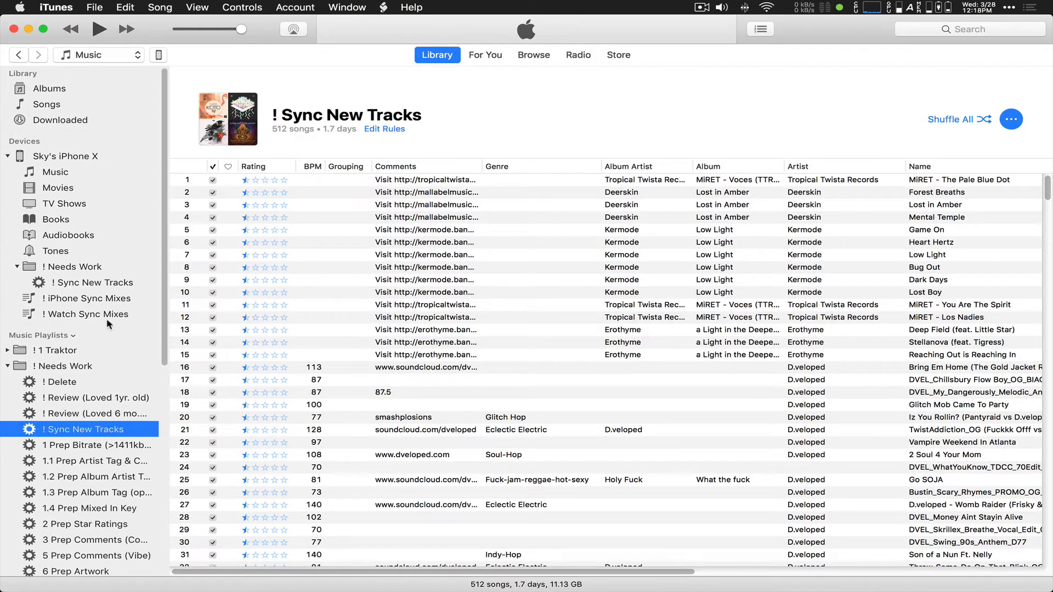
click(7, 367)
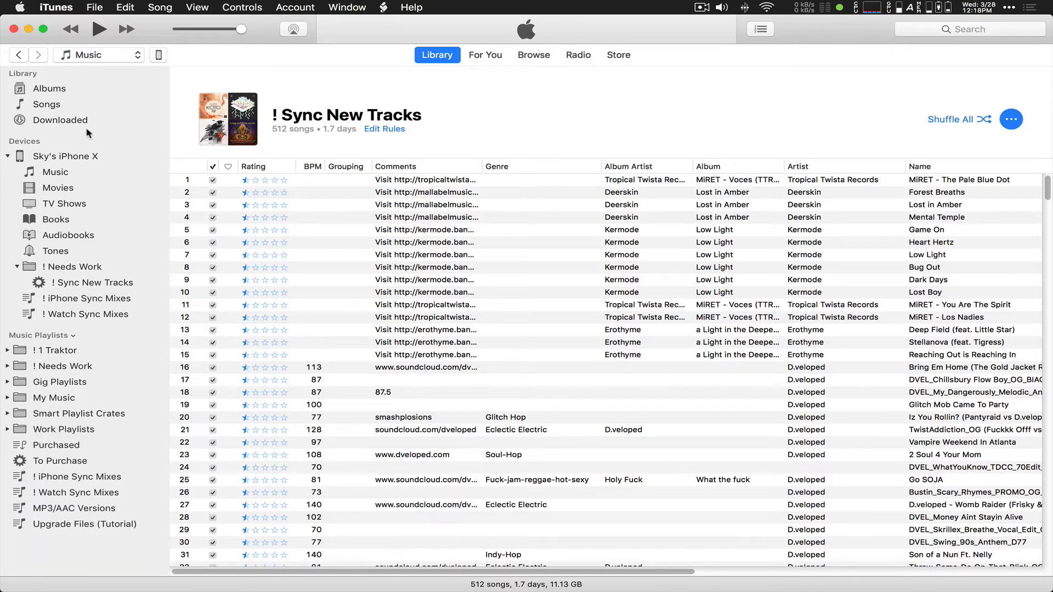
click(42, 109)
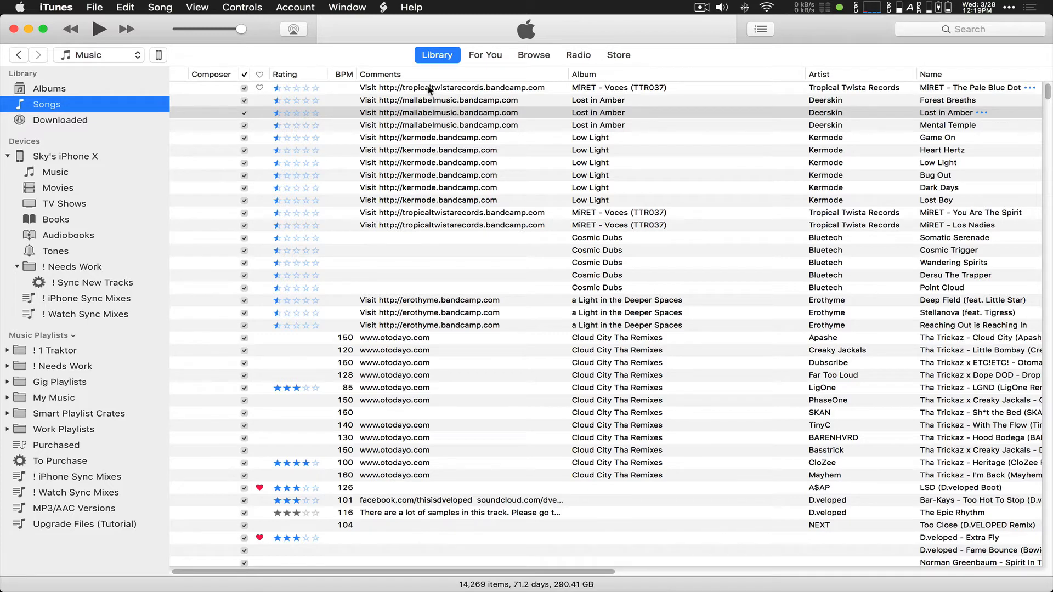
Step: Rate the twelve tracks 3, 4, 2, 3, 2, 4, 5, 4, 3, 2, 1, 1 stars, The Pale Blue Dot to Los Nadies
click(296, 88)
click(306, 100)
click(286, 112)
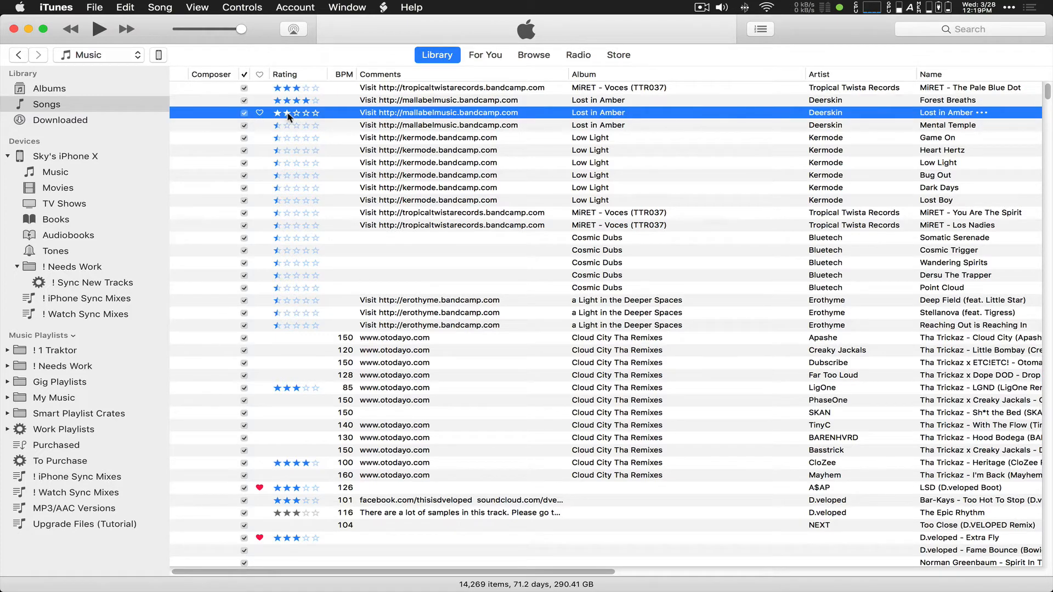
click(297, 125)
click(291, 138)
click(307, 150)
click(316, 163)
click(306, 175)
click(297, 187)
click(286, 201)
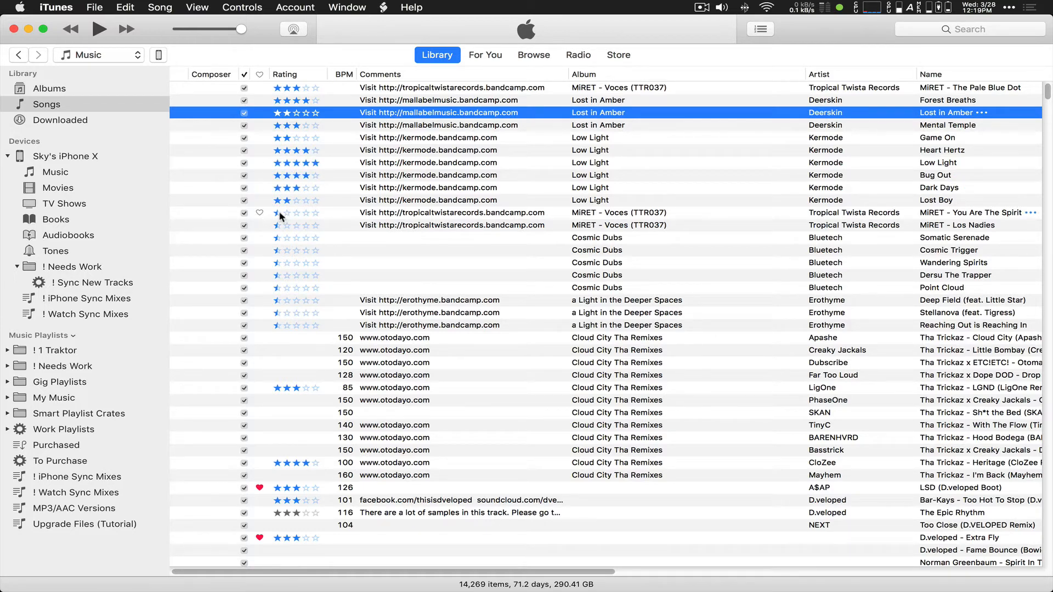
click(279, 214)
click(278, 226)
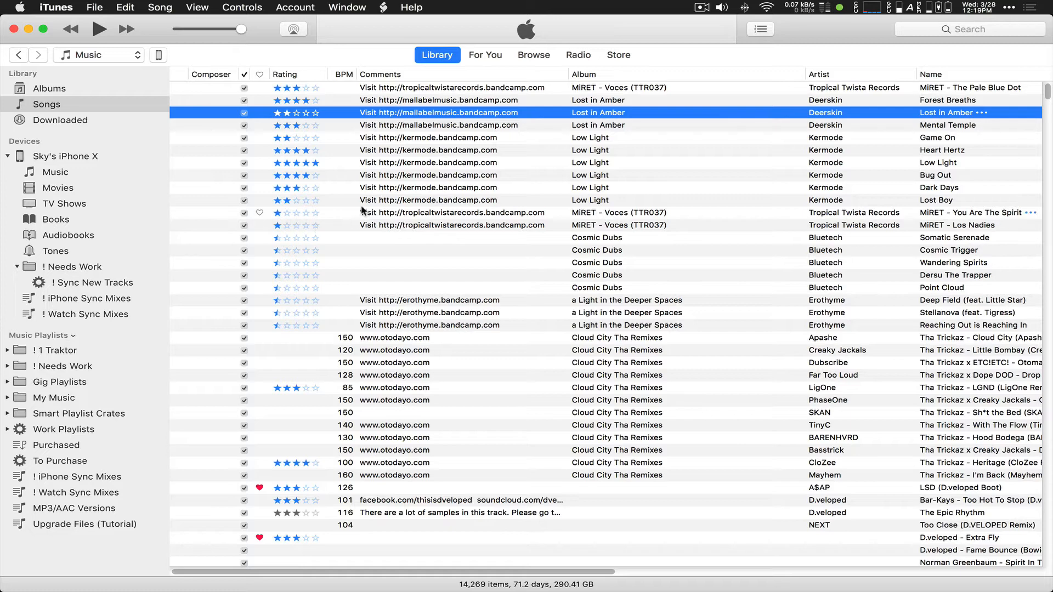
Step: Mark the new tracks from The Pale Blue Dot to Los Nadies as loved, skipping Bug Out
click(259, 87)
click(259, 100)
click(260, 113)
click(260, 126)
click(259, 138)
click(259, 150)
click(260, 163)
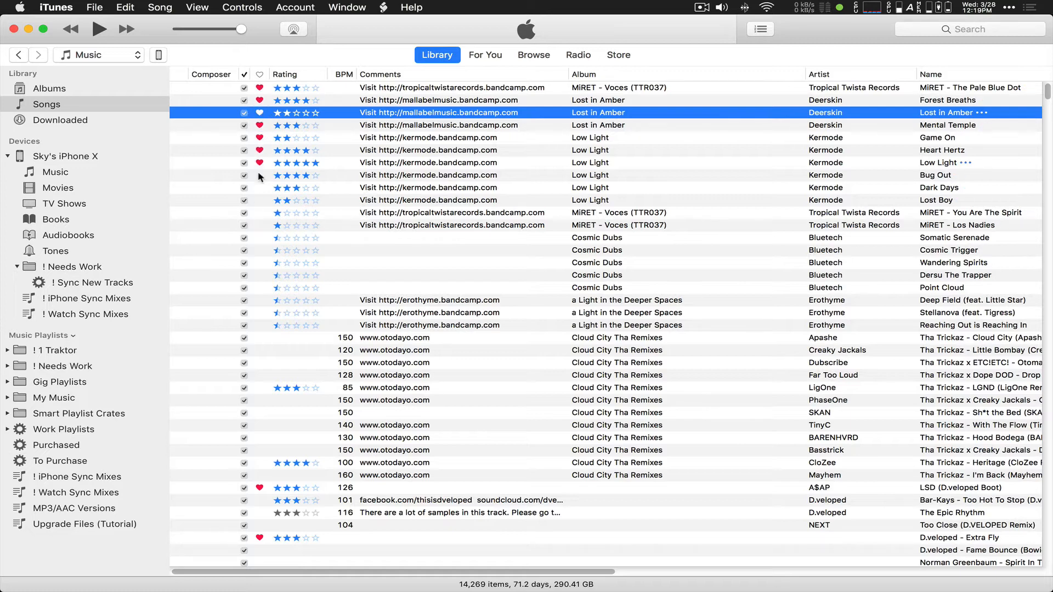
click(260, 188)
click(259, 200)
click(260, 213)
click(259, 225)
Step: Expand the ! Needs Work folder and show the 1 Prep Bitrate (>1411kbps) playlist
click(7, 366)
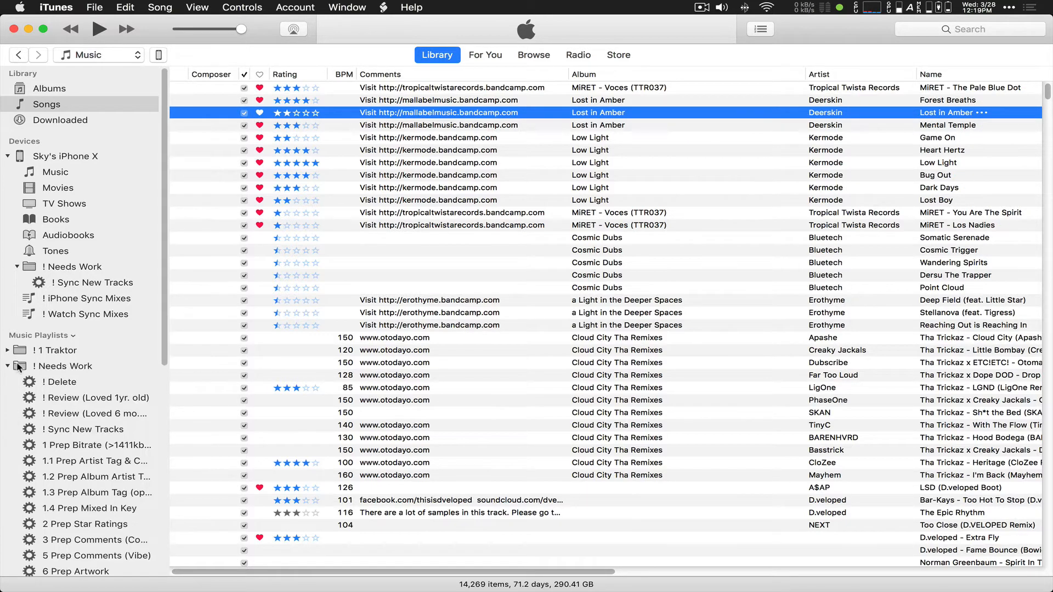
scroll(19, 366, down, 3)
scroll(18, 366, down, 5)
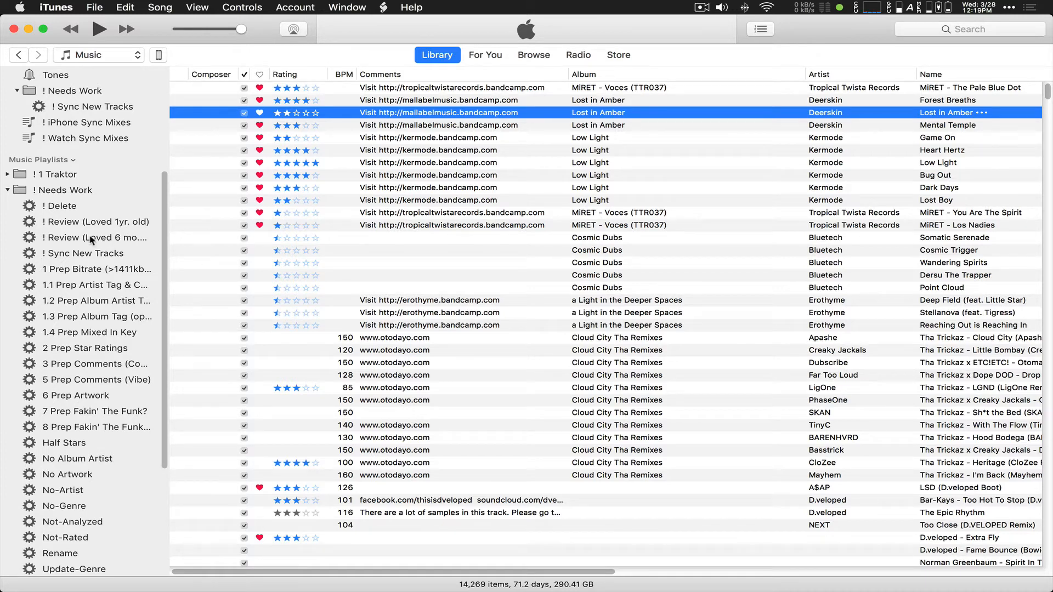
click(75, 270)
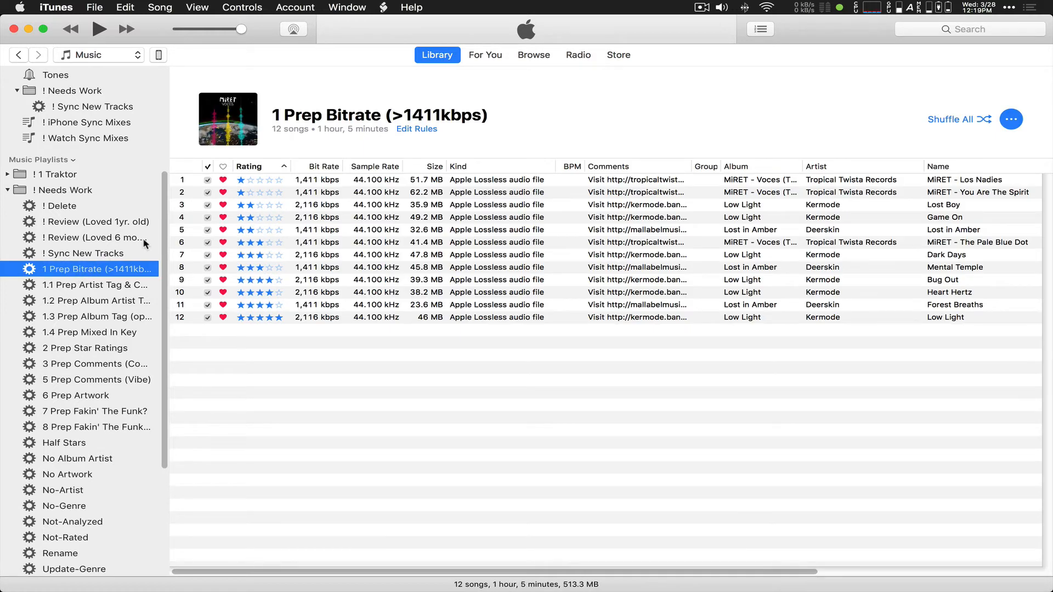
Step: Review the 1 Prep Bitrate (>1411kbps) smart playlist rules and leave them unchanged
drag(167, 245, 193, 247)
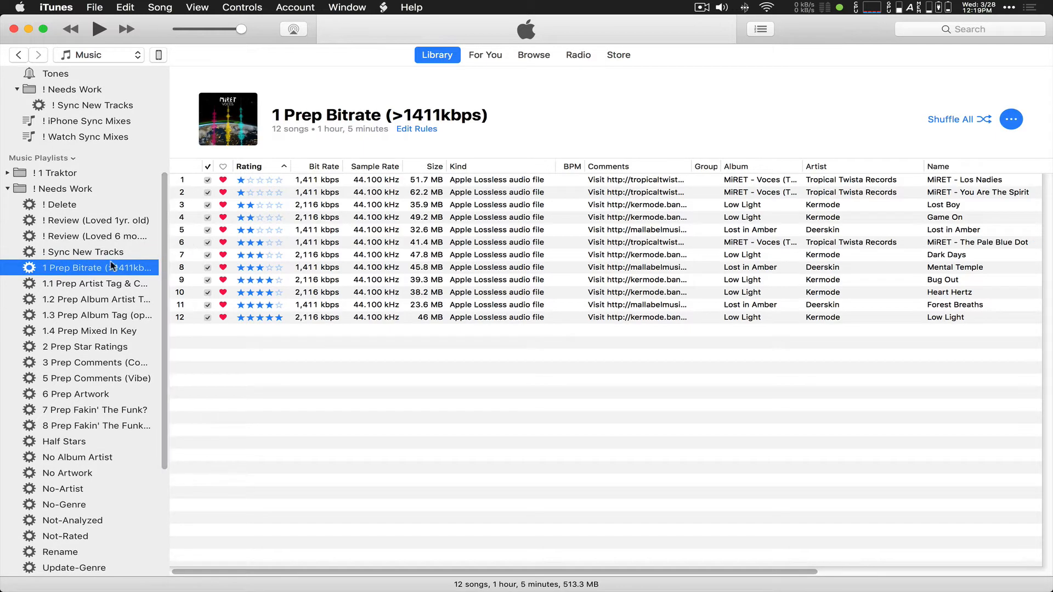
right_click(70, 271)
click(105, 357)
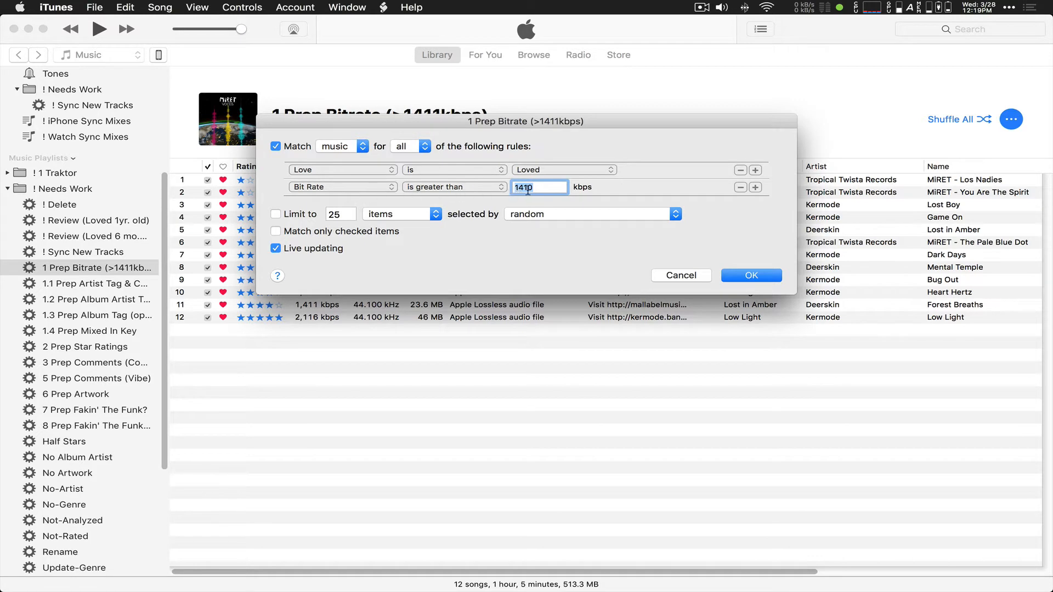
click(702, 276)
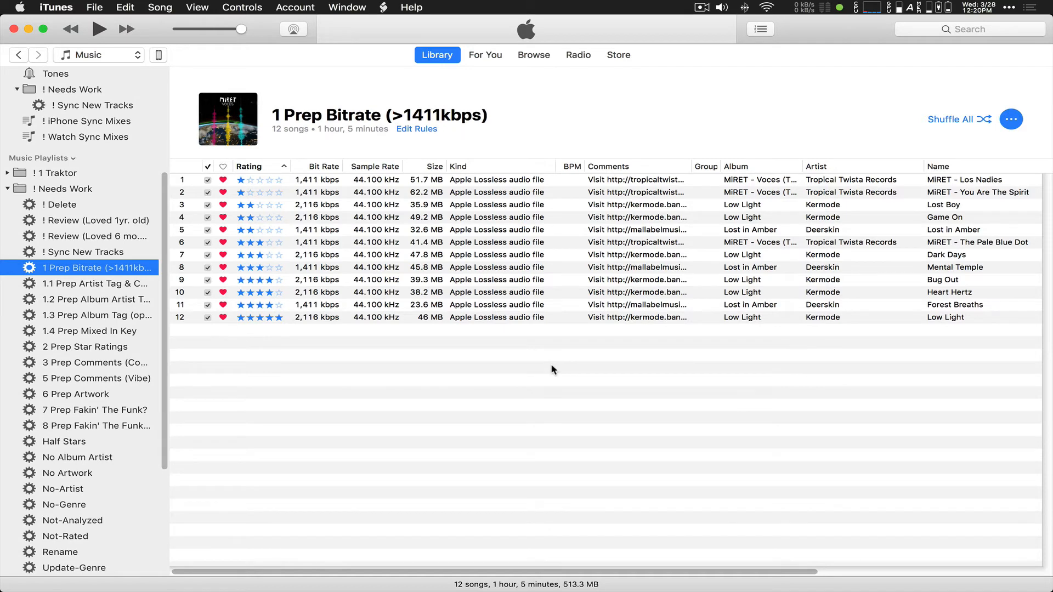
Step: Sort the playlist by bit rate, highest first, and pick Low Light and You Are The Spirit
click(322, 168)
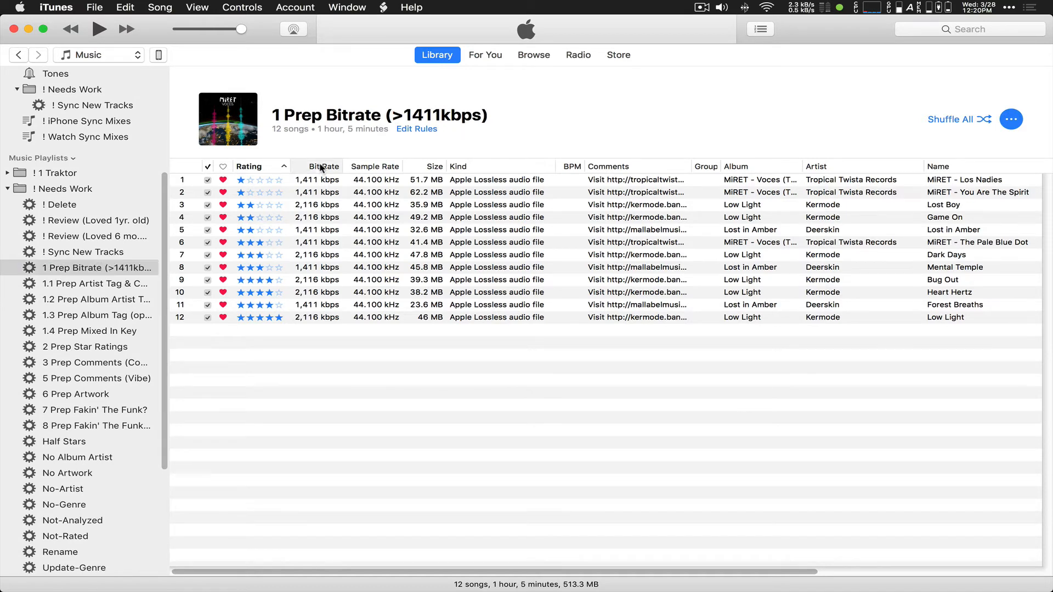
click(319, 180)
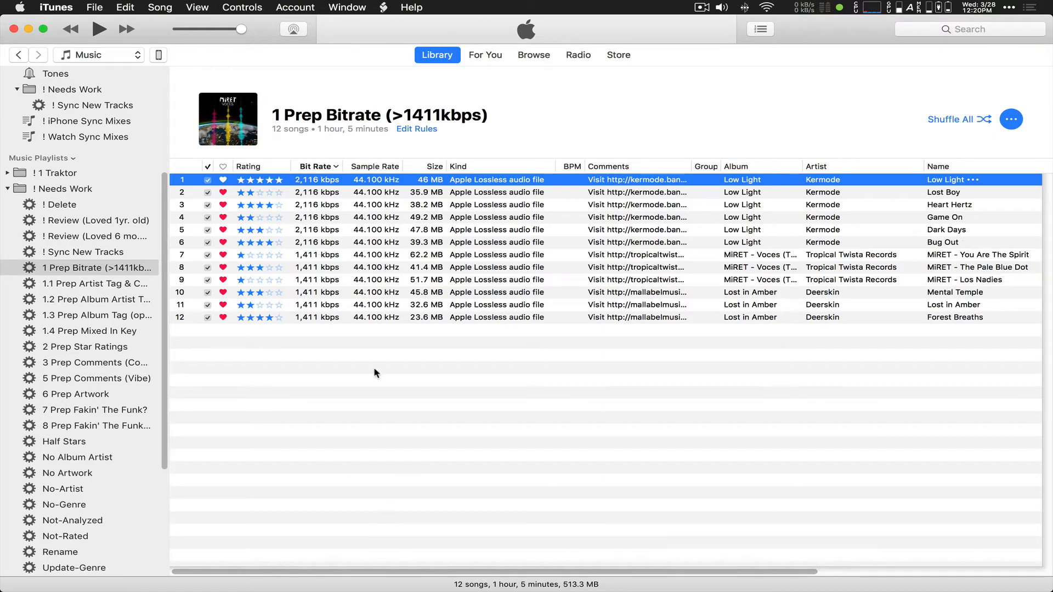
click(318, 256)
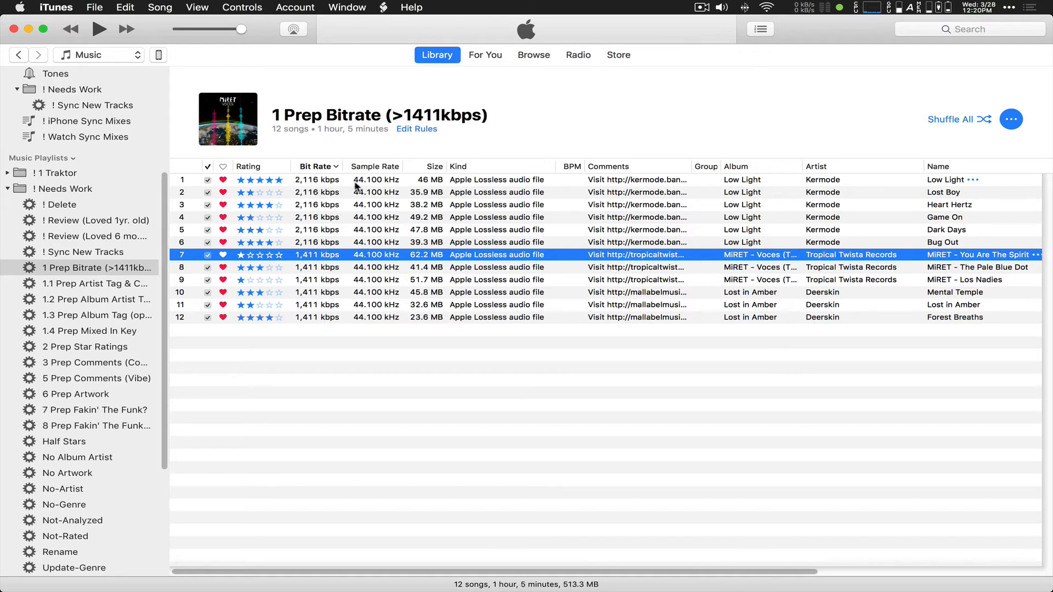
Step: Convert the six 2,116 kbps Kermode tracks to AIFF with the Convert and Replace script
click(322, 181)
shift+click(317, 243)
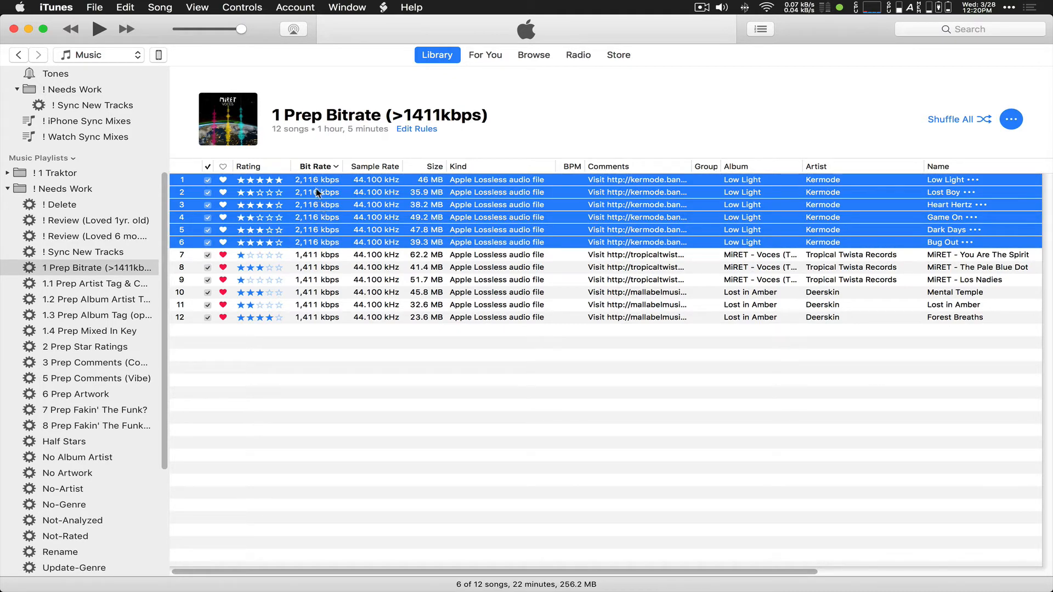
click(383, 8)
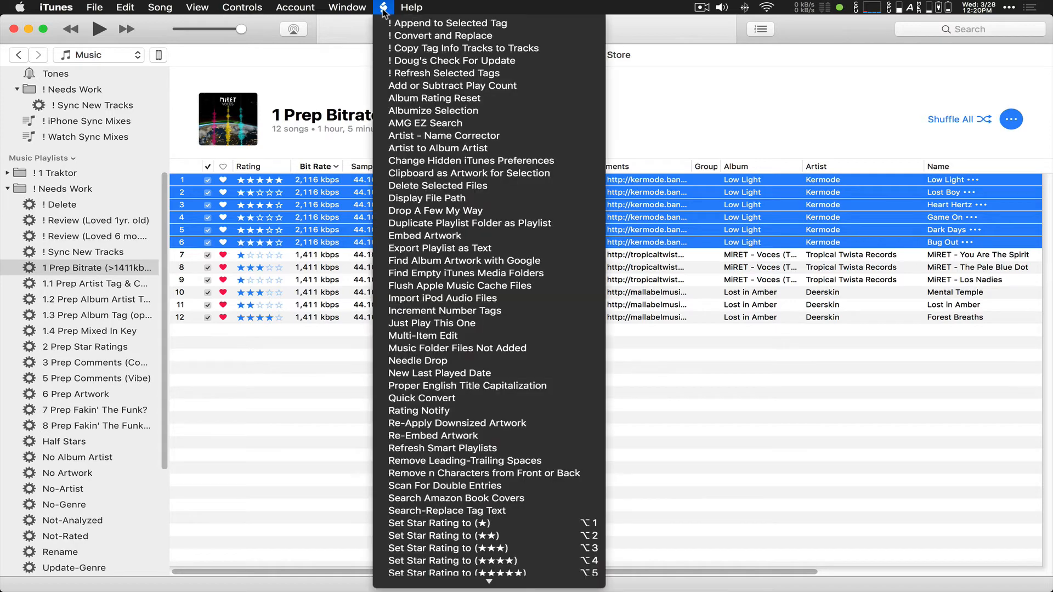
click(418, 35)
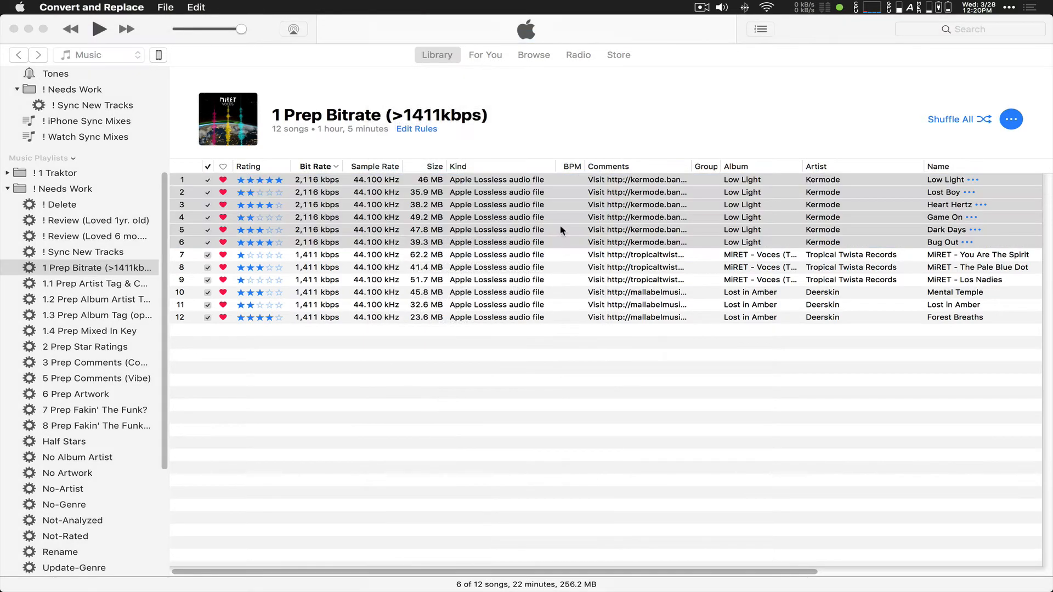
click(527, 203)
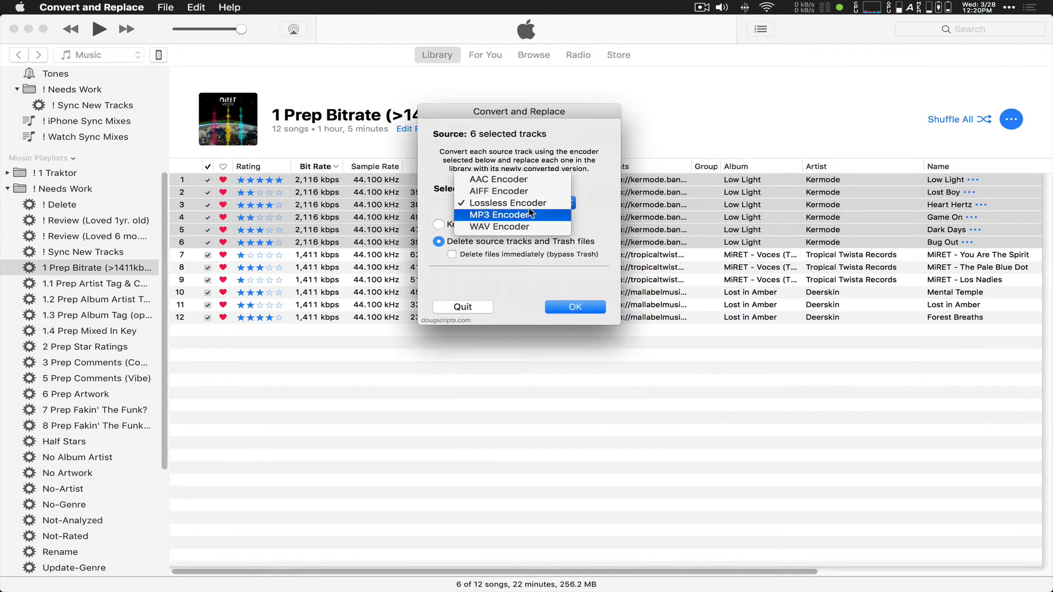
click(510, 191)
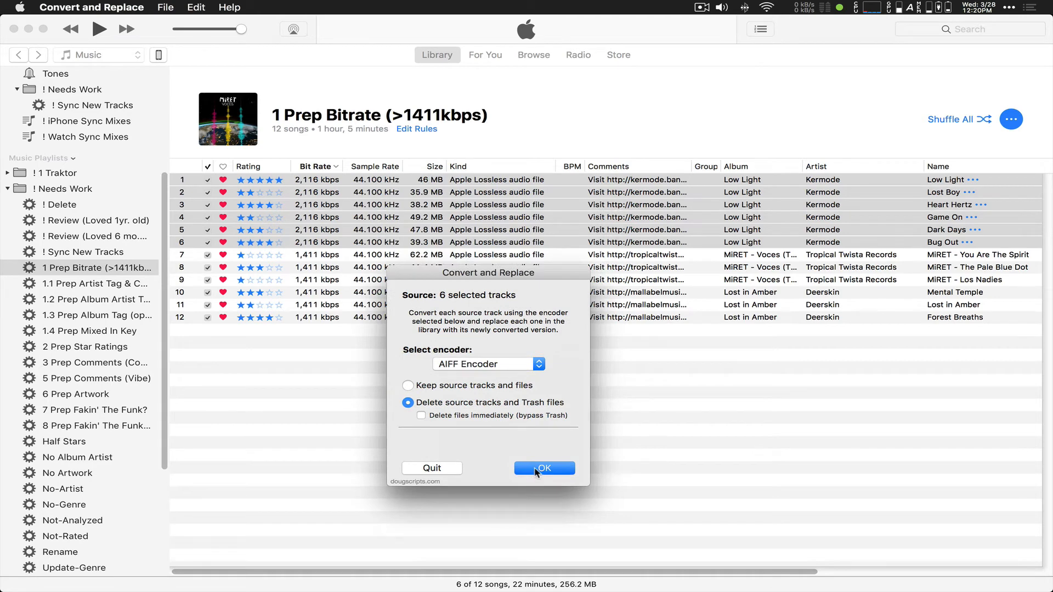
click(536, 471)
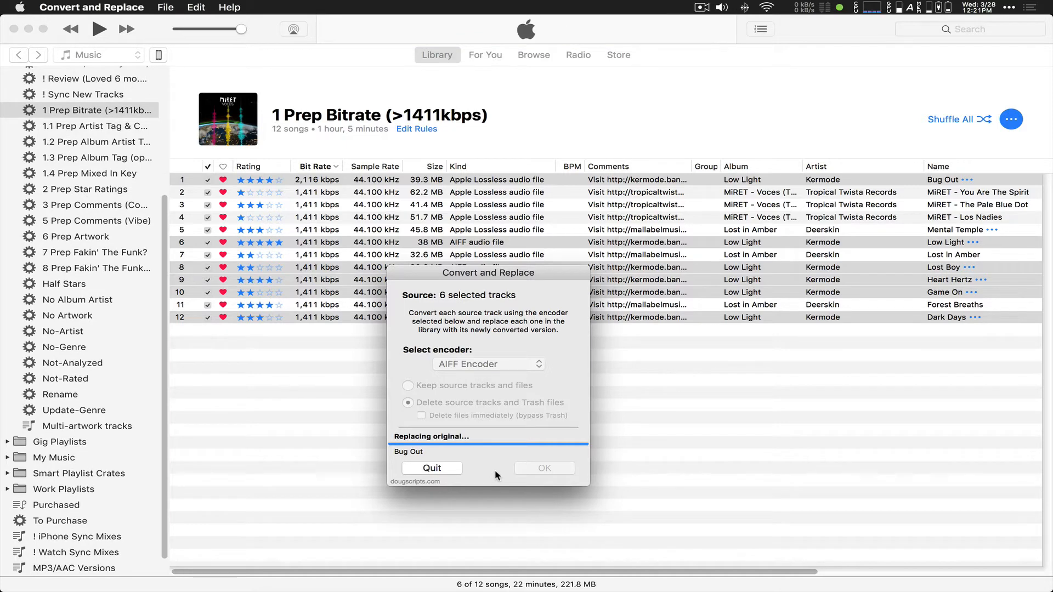
Step: Dismiss the conversion-finished notice and select the first track in the playlist
click(629, 199)
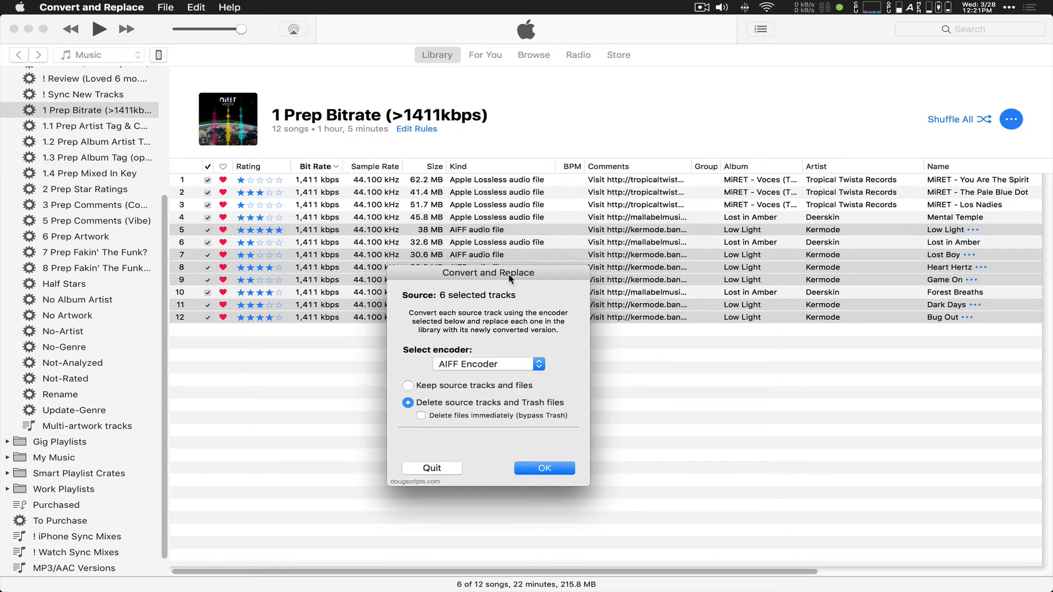
click(351, 359)
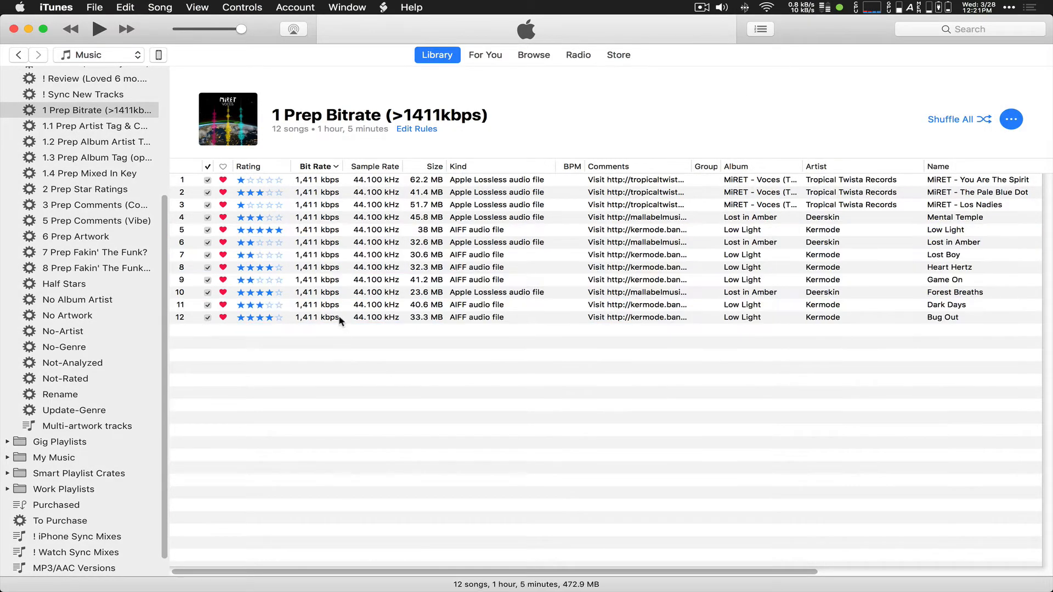
click(327, 183)
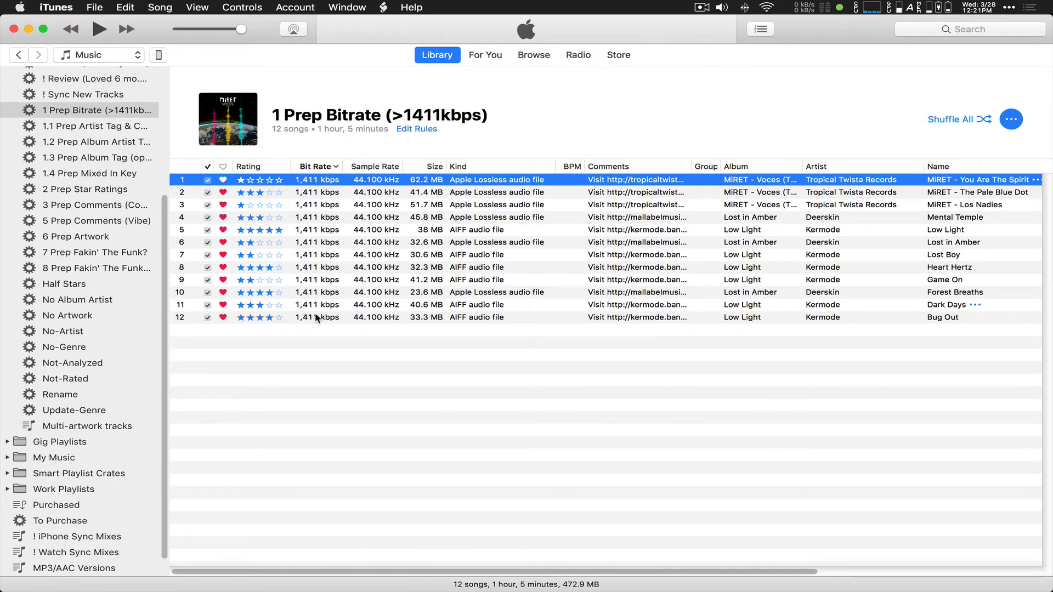
Step: Convert all 12 playlist tracks to Apple Lossless via Convert and Replace, then quit the script
shift+click(316, 318)
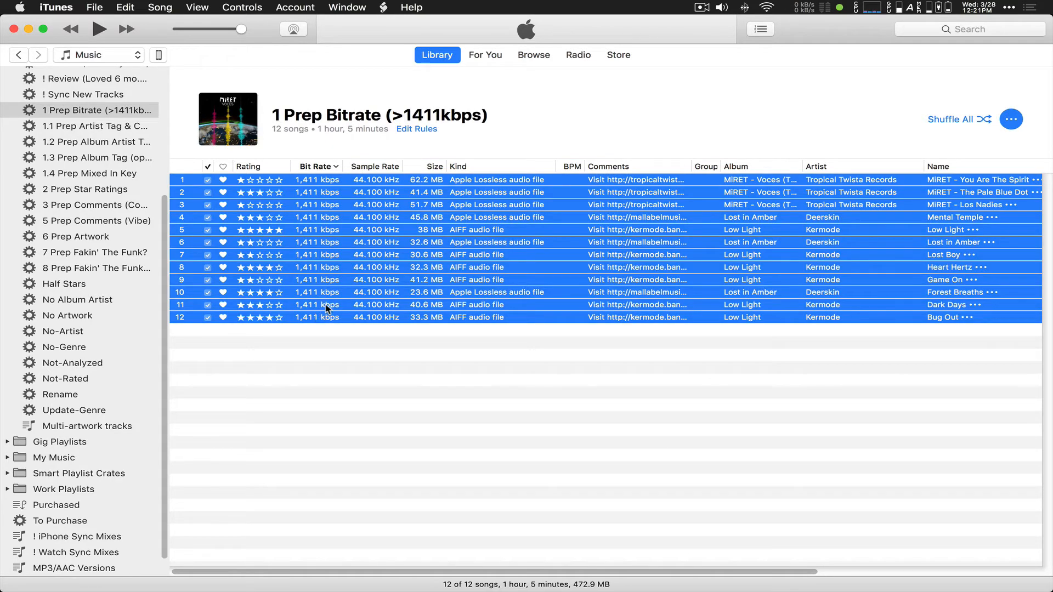
mouse_move(1, 590)
click(910, 155)
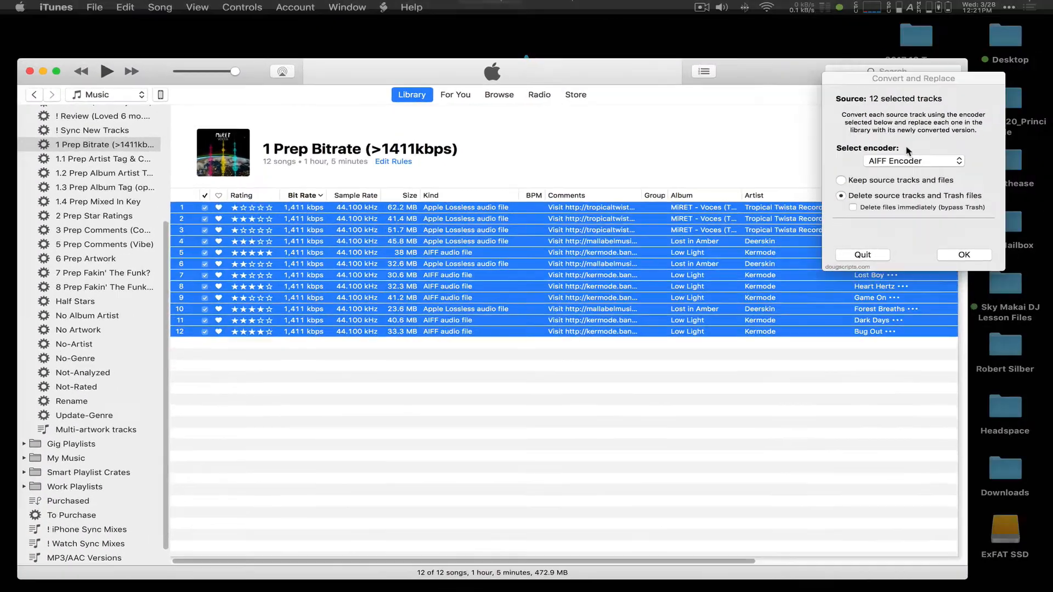
drag(874, 97, 636, 97)
click(632, 183)
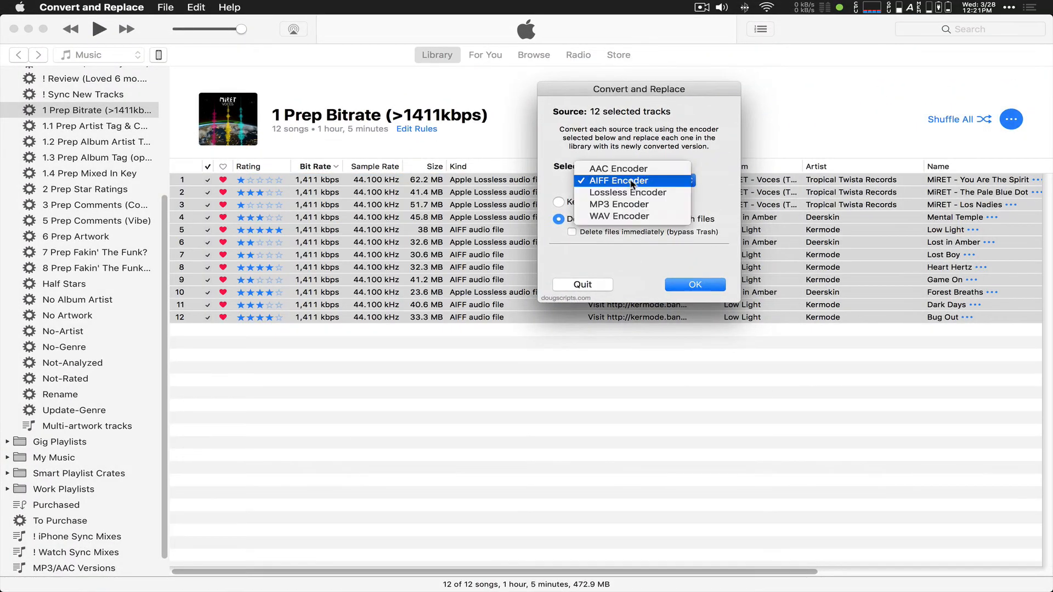
click(631, 193)
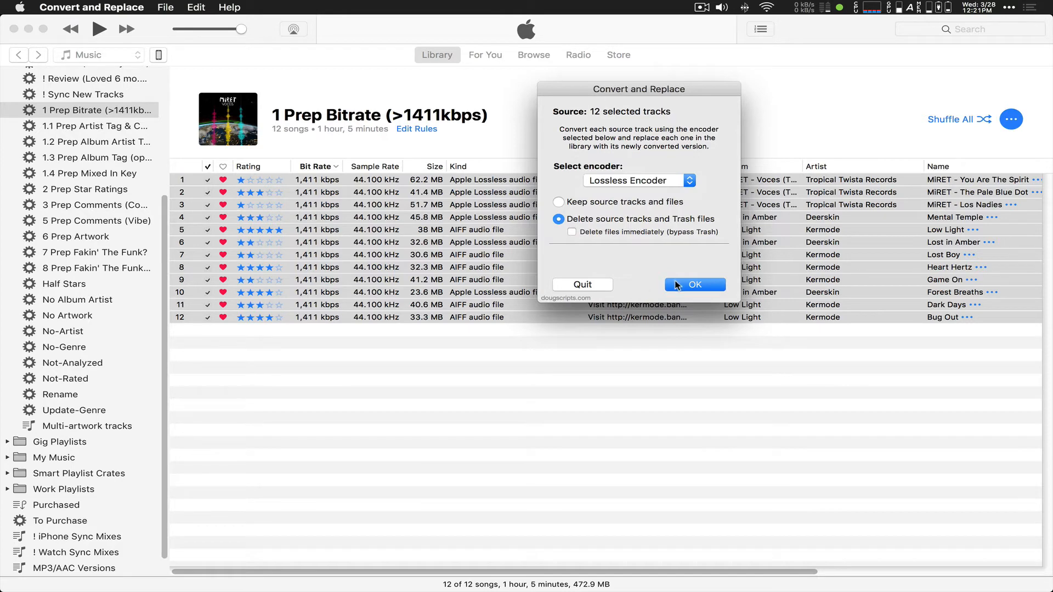
click(693, 285)
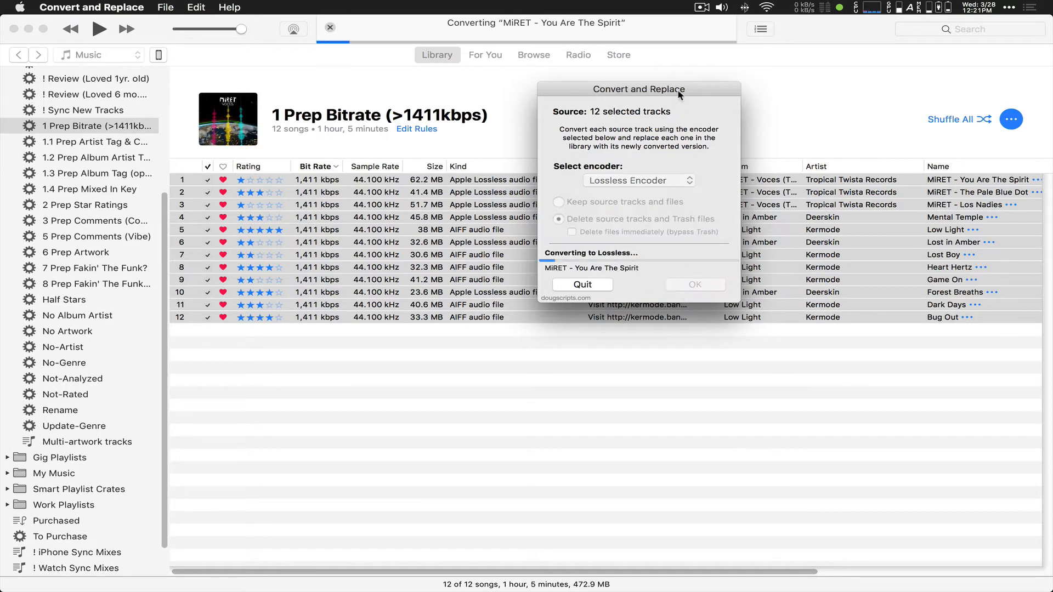
drag(685, 97, 938, 345)
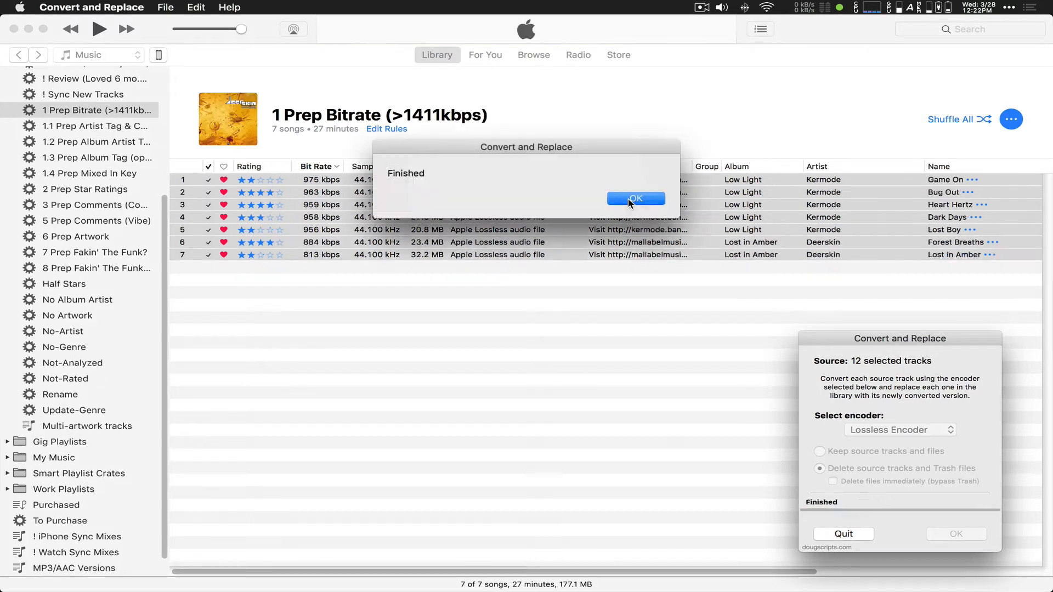
click(630, 201)
click(845, 535)
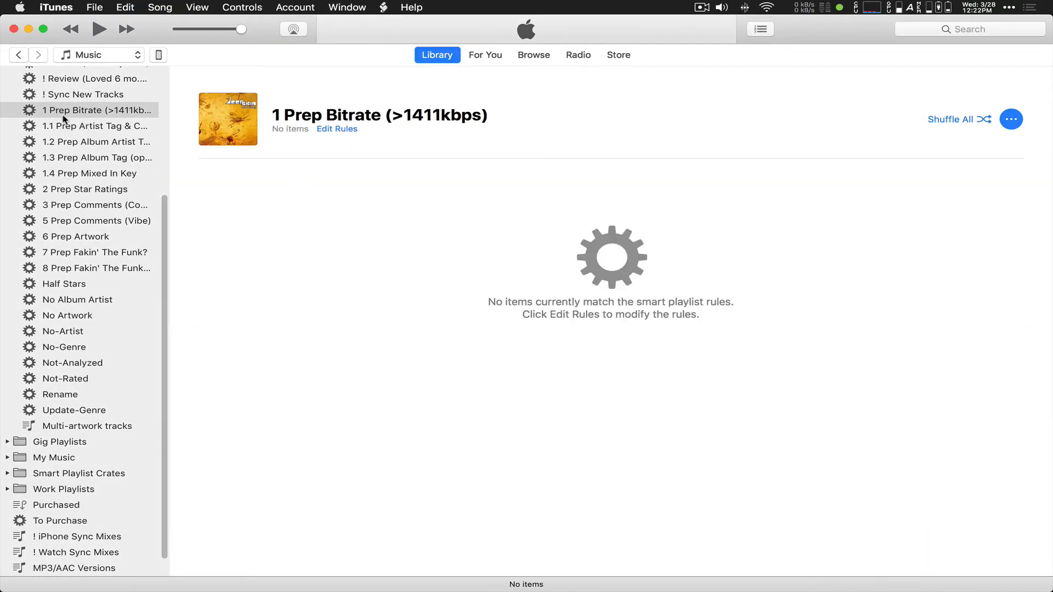
Step: Show 1.1 Prep Artist Tag & Capitalization and review its smart rules without changing them
click(109, 126)
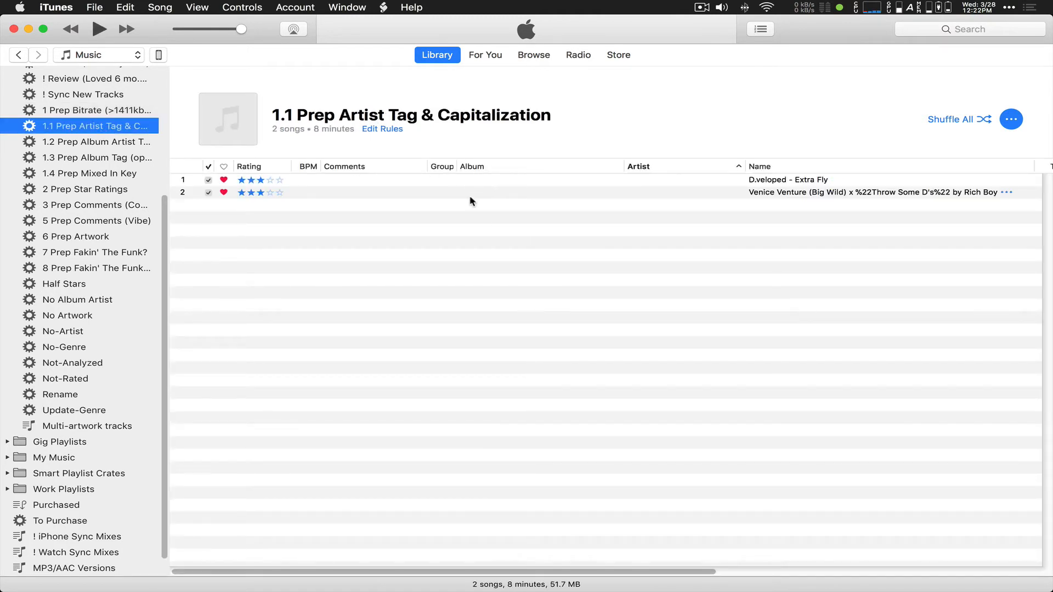
right_click(109, 131)
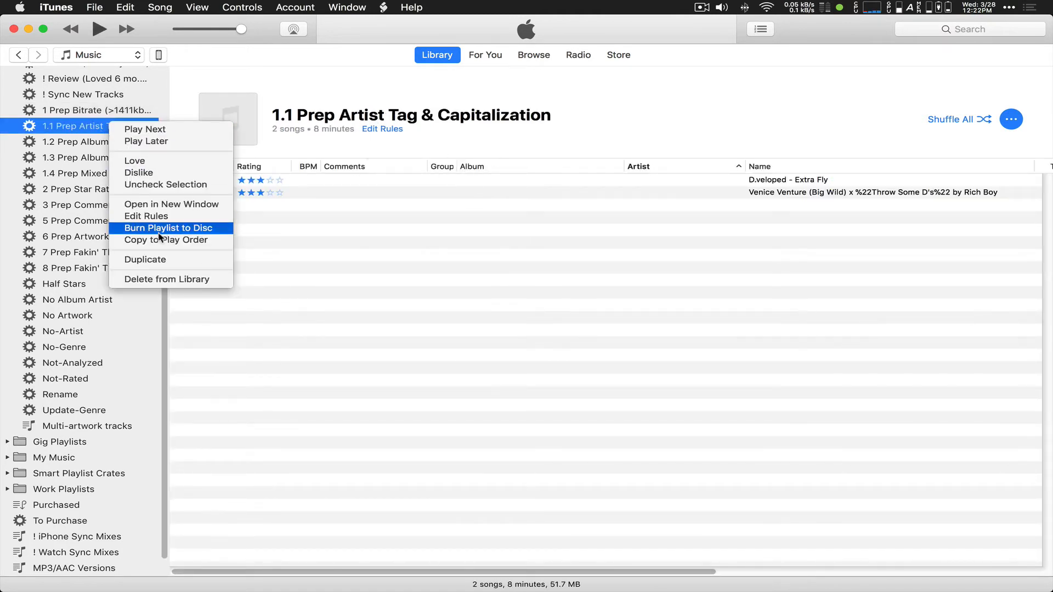
click(193, 215)
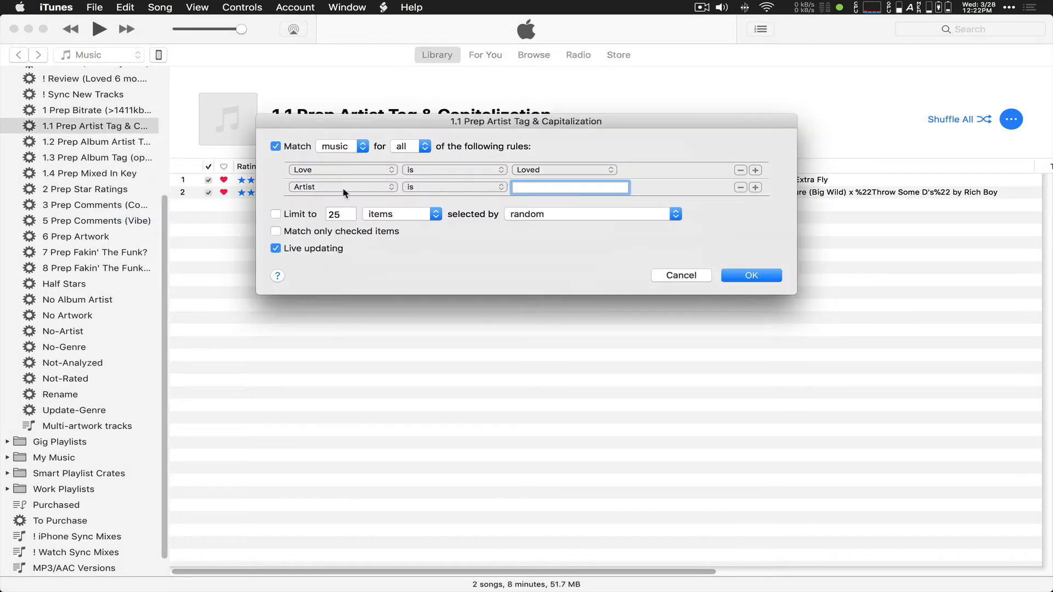
drag(527, 126, 530, 102)
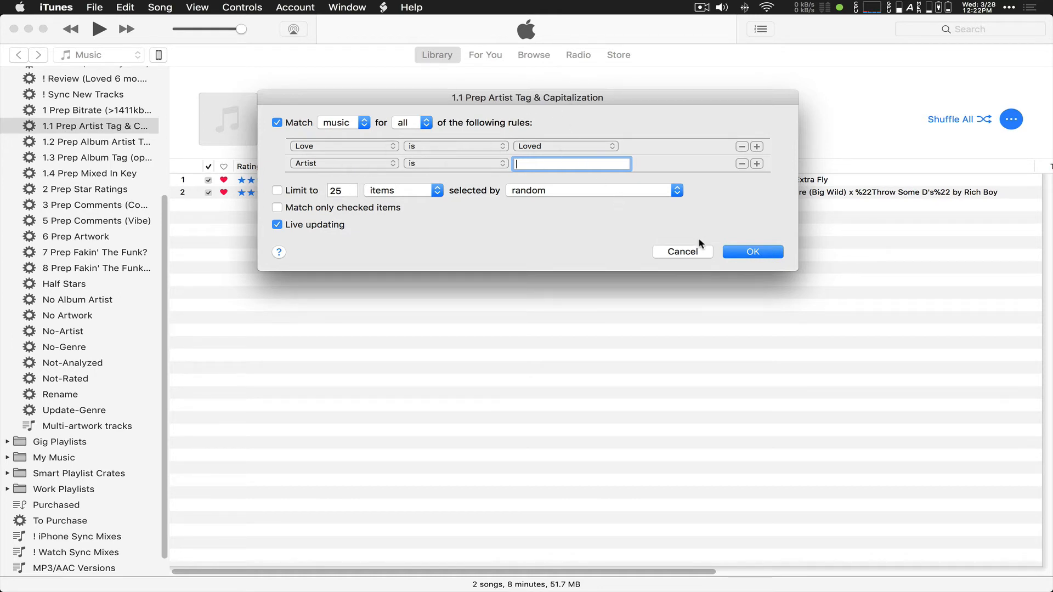
click(708, 254)
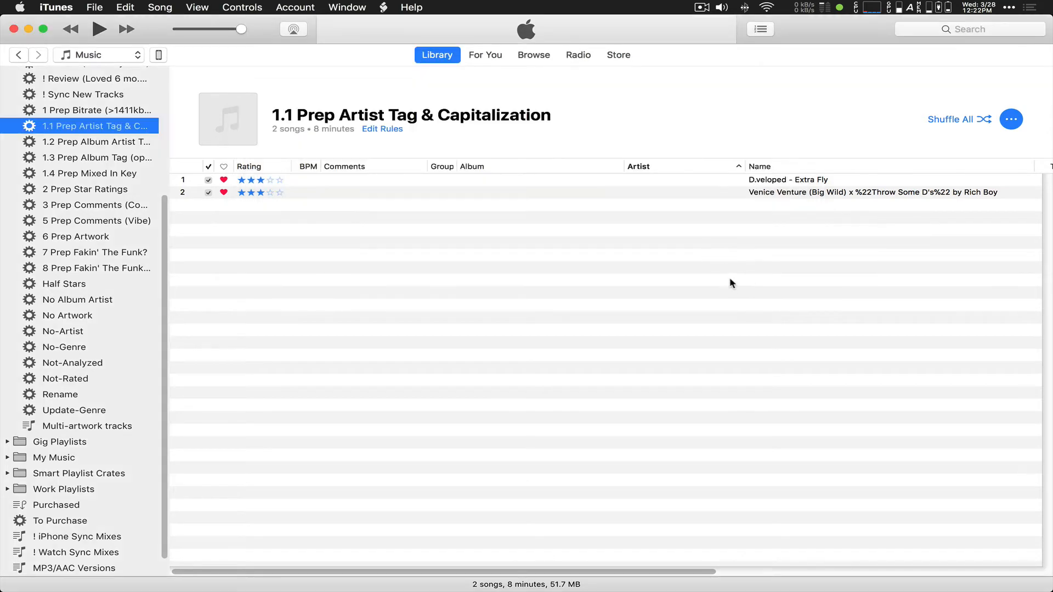
Step: Move D.veloped from the Extra Fly title into that track's empty Artist field
click(763, 186)
click(772, 183)
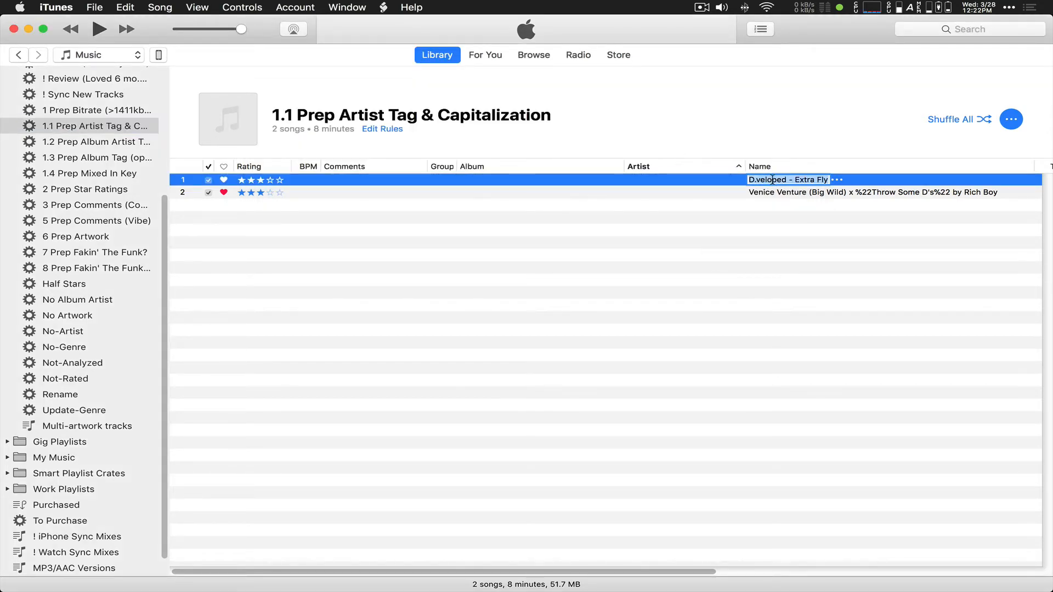
drag(786, 176, 747, 176)
key(super+c)
click(666, 181)
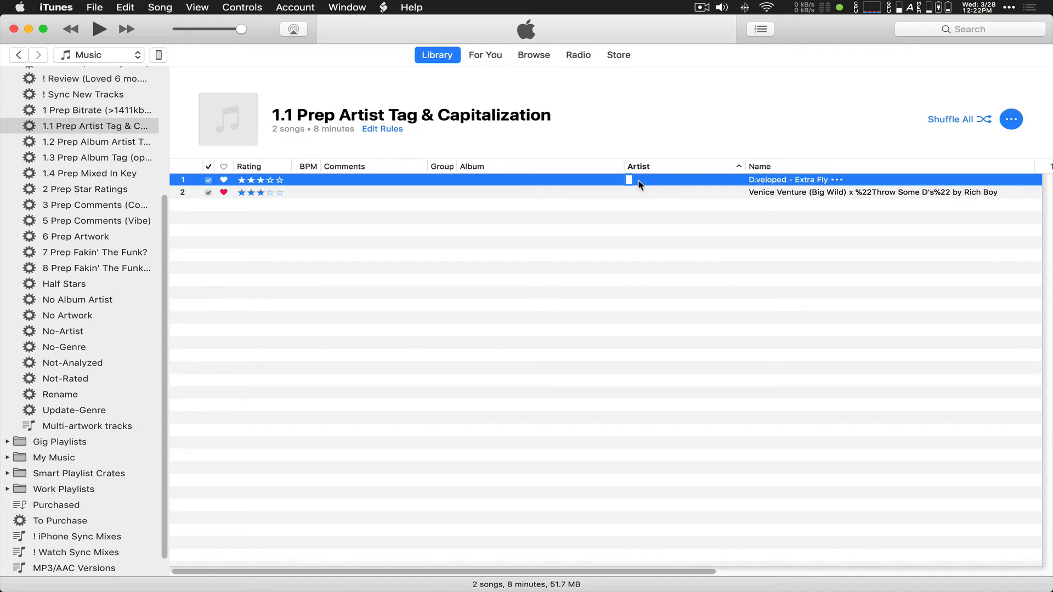
key(super+v)
click(755, 193)
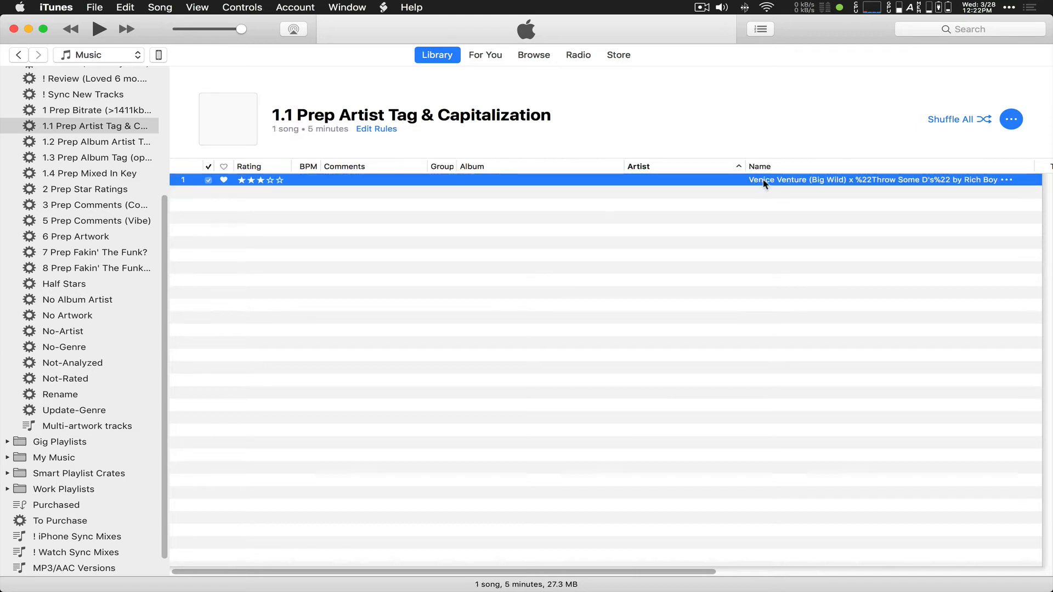
Step: Delete the stray %22 characters around Throw and D's in the Venice Venture track's title
click(763, 183)
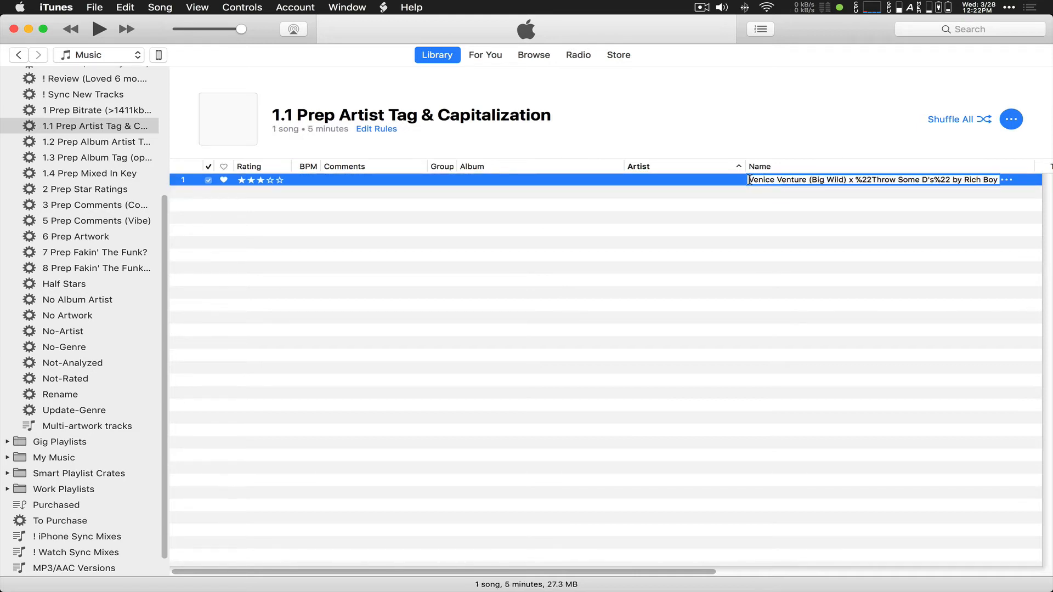
drag(750, 180, 784, 180)
drag(965, 180, 997, 180)
click(969, 180)
drag(871, 181, 858, 181)
key(BackSpace)
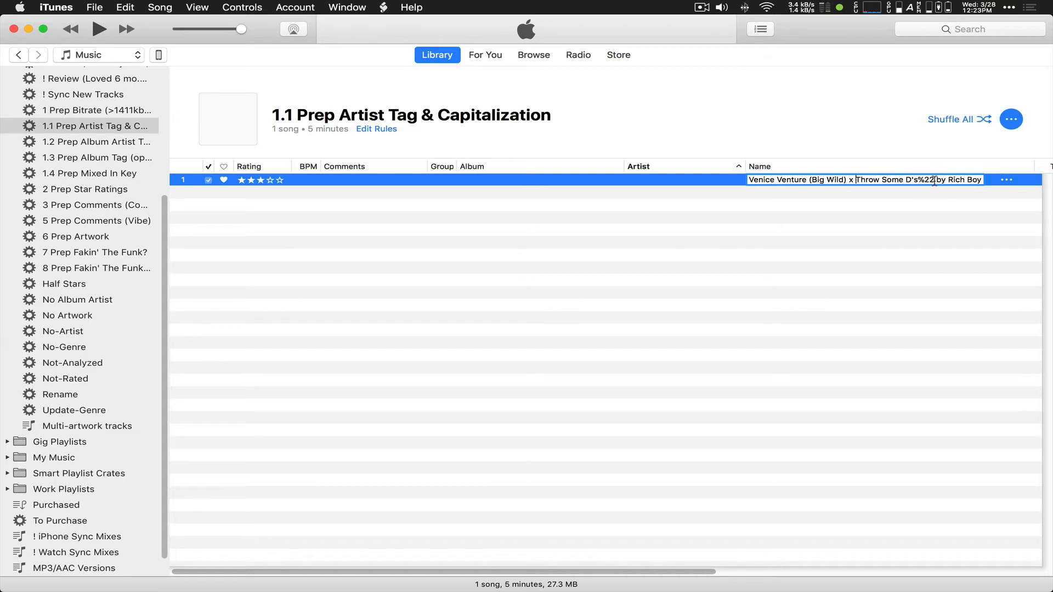
drag(919, 180, 931, 182)
key(BackSpace)
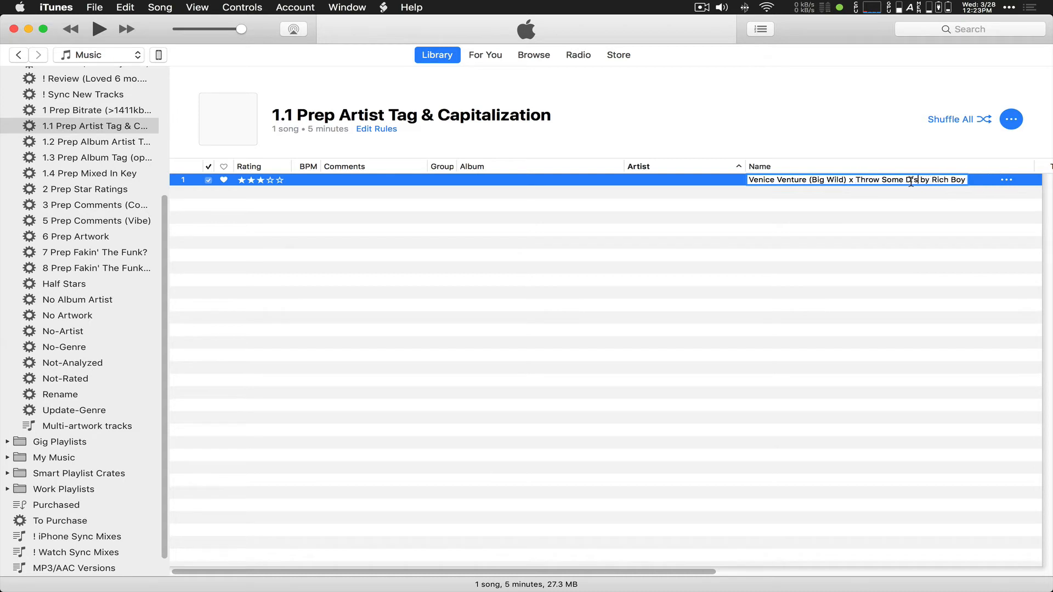
Step: Remove the x before Throw and insert '(Venice Venture (Big Wild) Remix' into the title
drag(932, 176, 969, 176)
click(634, 181)
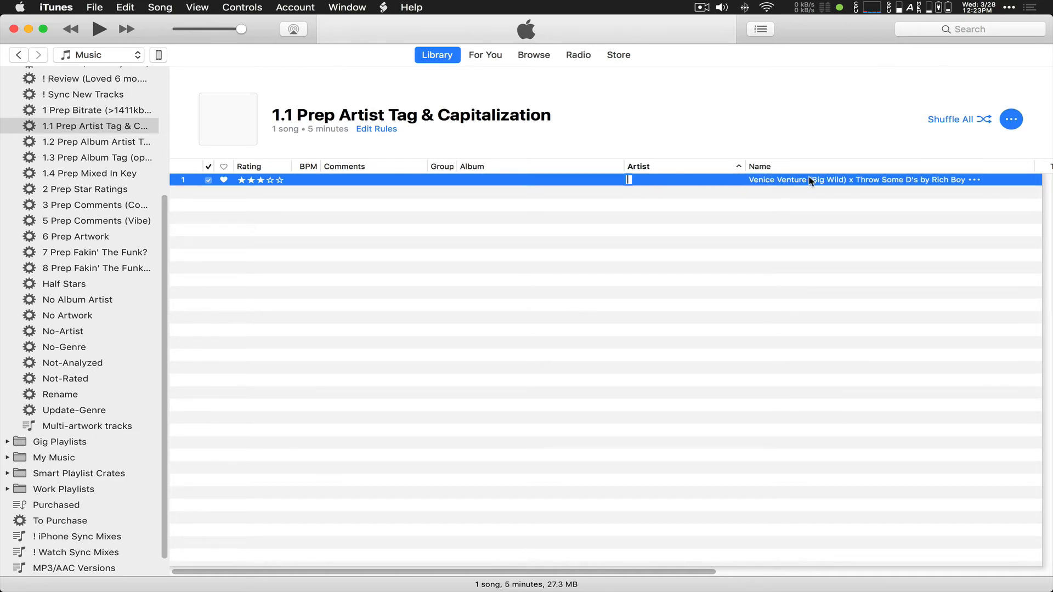
click(845, 182)
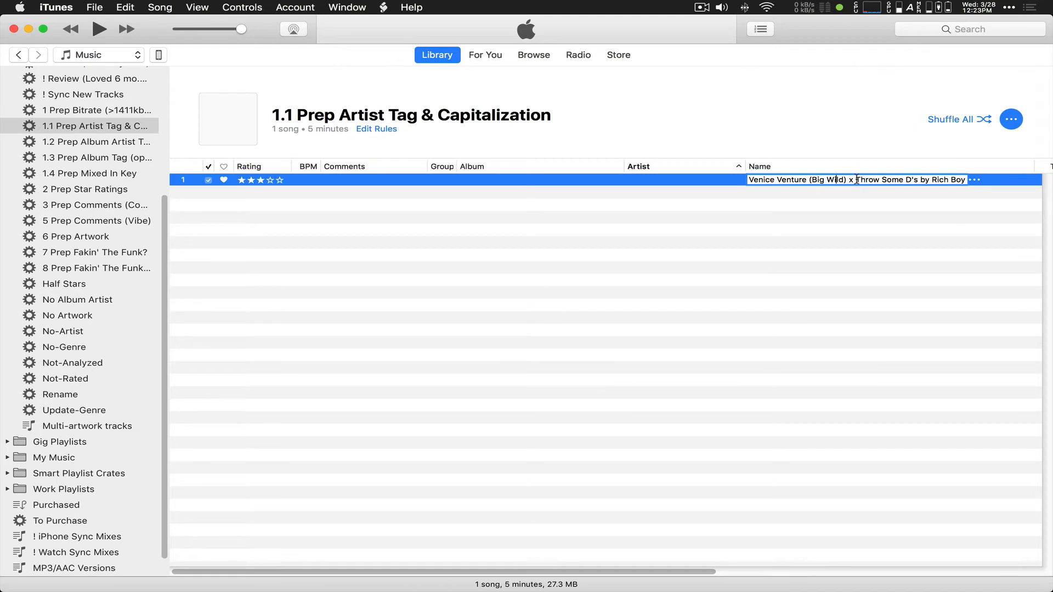
key(BackSpace)
mouse_move(848, 180)
mouse_down()
mouse_move(751, 181)
mouse_move(844, 179)
mouse_up()
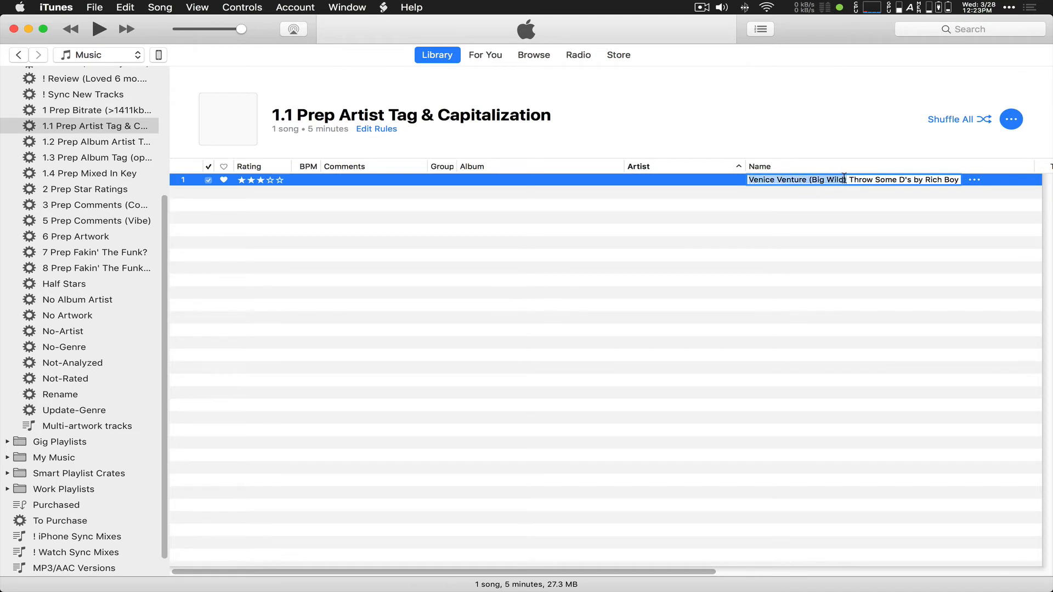
click(915, 180)
text(()
text(Venice Venture (Big Wild))
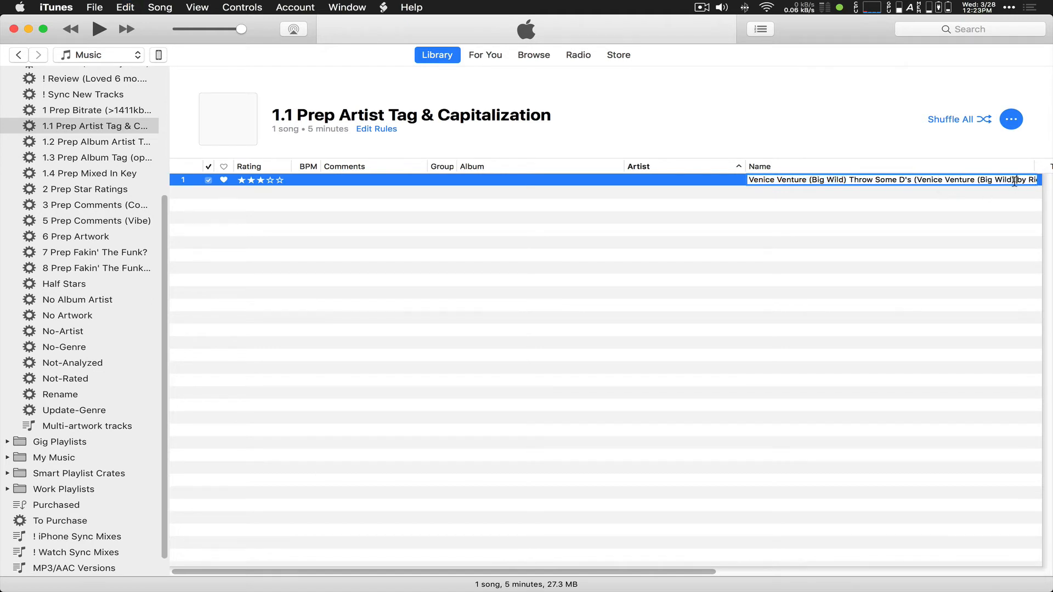
text(Remix0)
key(BackSpace)
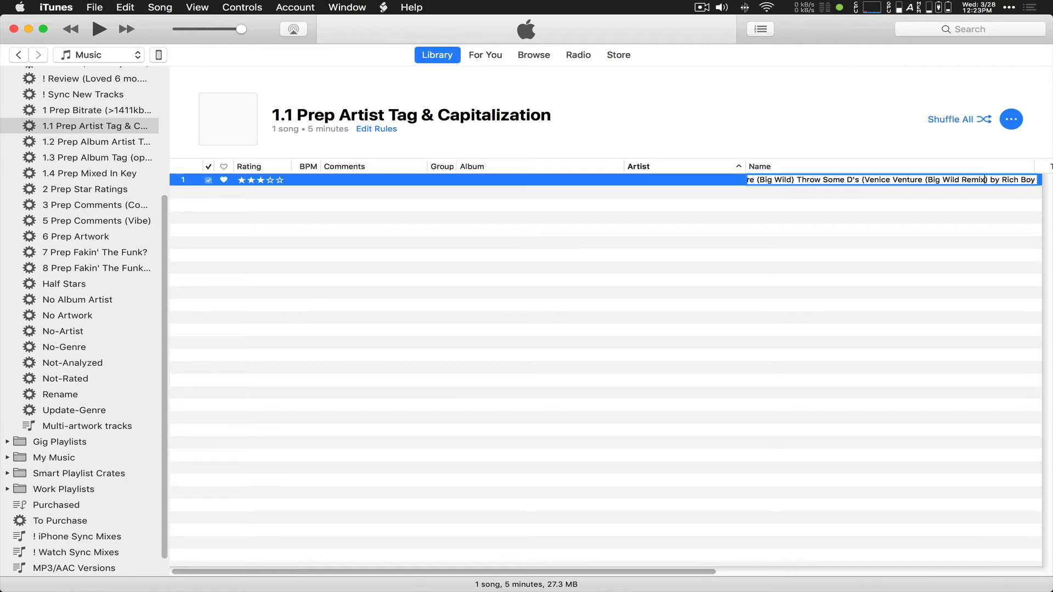
Step: Cut 'by Rich Boy' and the duplicated leading 'Venice Venture (Big Wild)' from the title, adding a hyphen
drag(991, 180, 1043, 180)
click(1011, 179)
key(super+x)
key(BackSpace)
key(BackSpace)
key(BackSpace)
key(BackSpace)
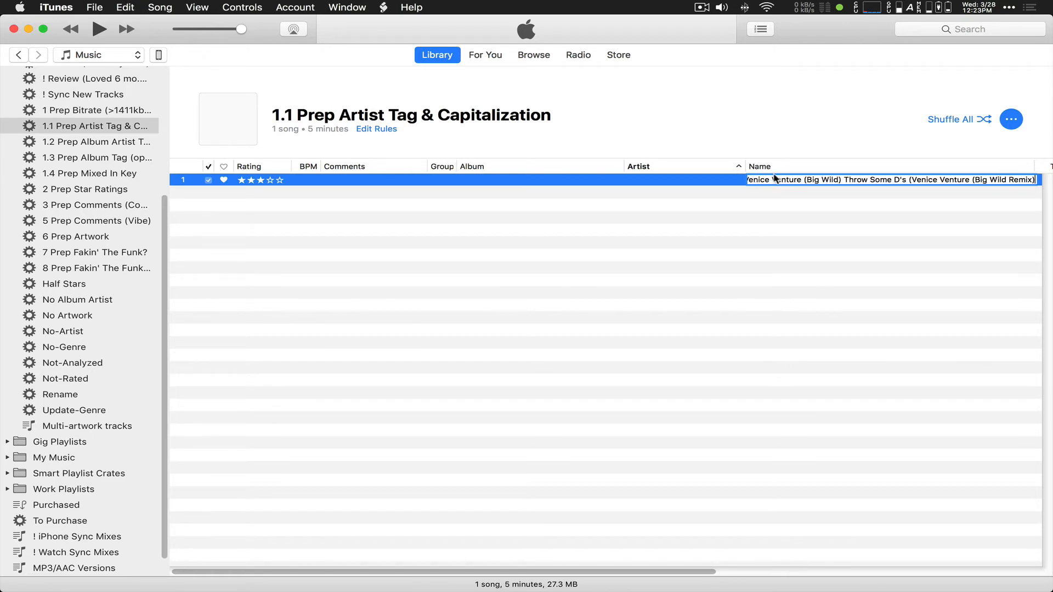
drag(852, 176, 748, 180)
key(BackSpace)
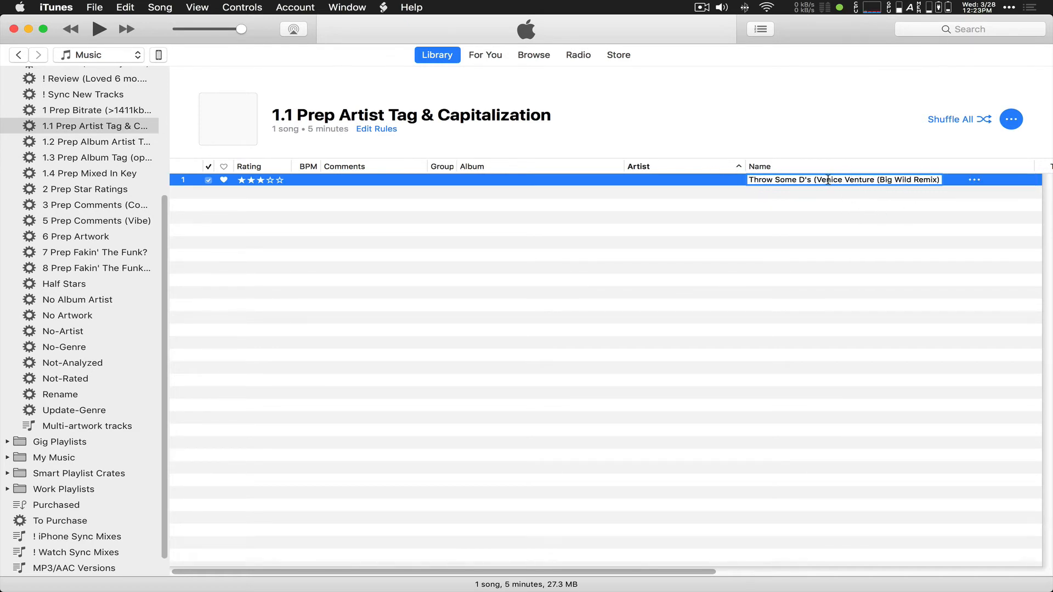
key(BackSpace)
text(-)
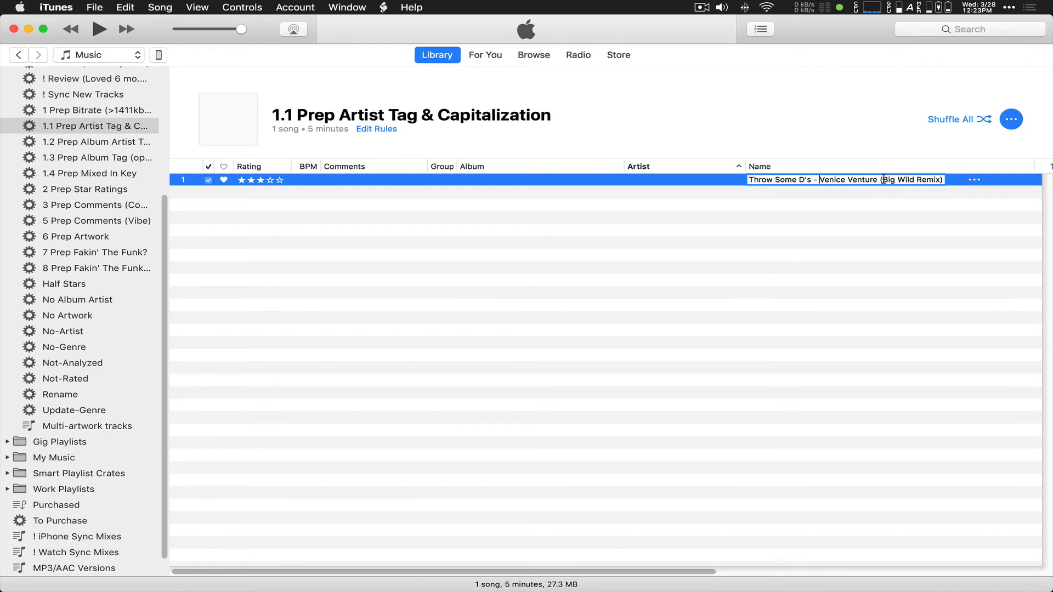
Step: Enter Rich Boy as the remix track's artist
click(630, 180)
key(super+v)
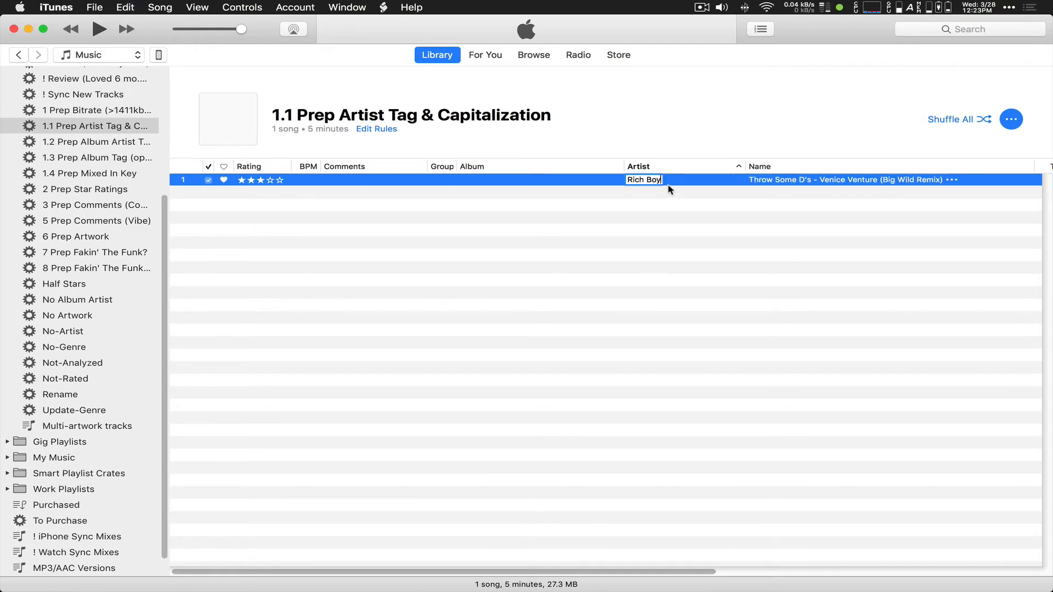
key(Return)
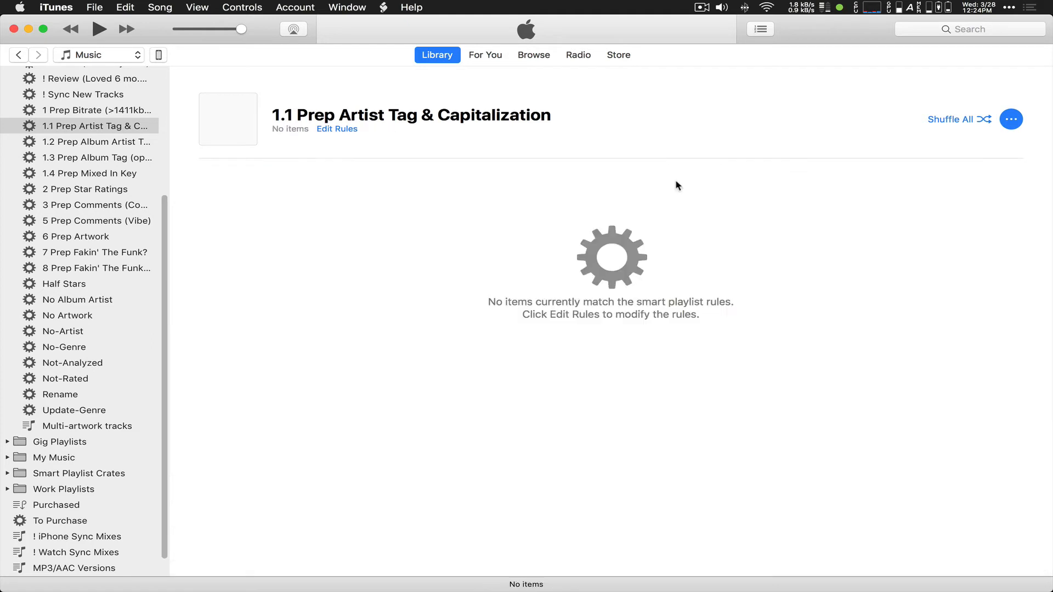
Step: Run Artist to Album Artist on all 13 tracks in 1.2 Prep Album Artist Tag
click(89, 143)
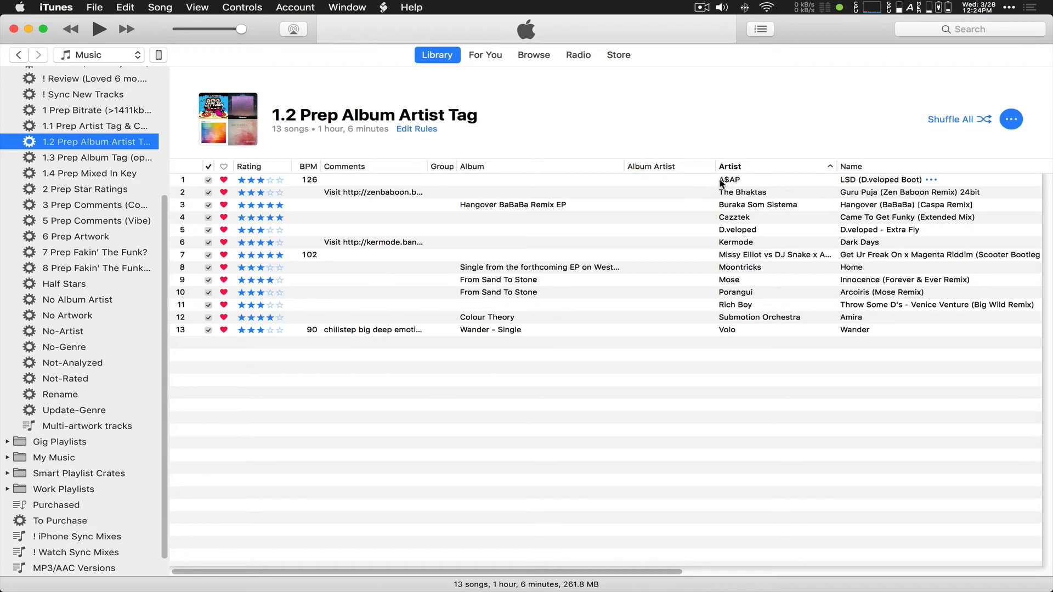
click(751, 183)
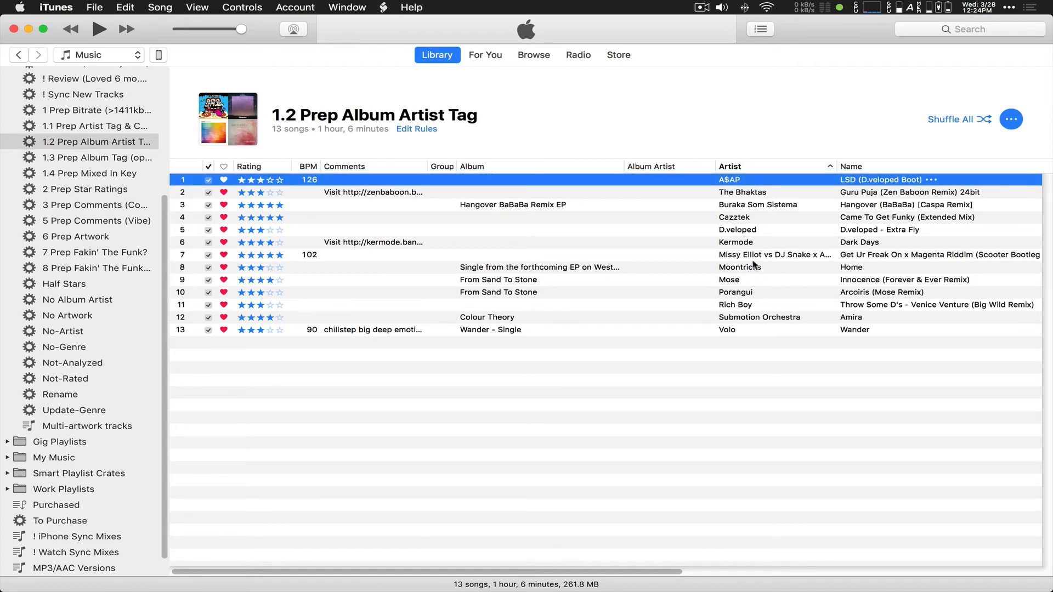
shift+click(748, 329)
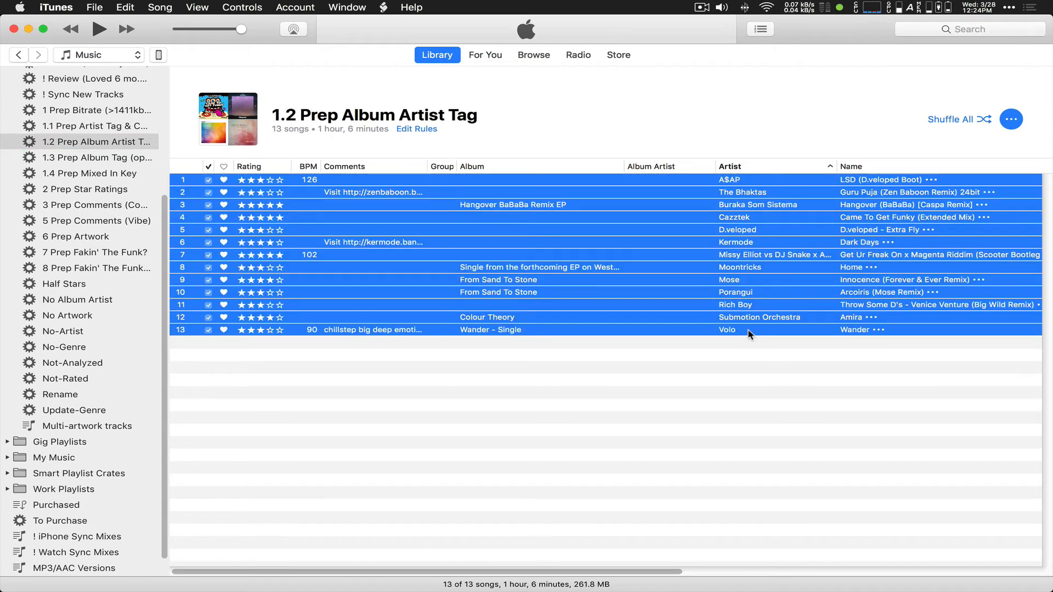
click(384, 7)
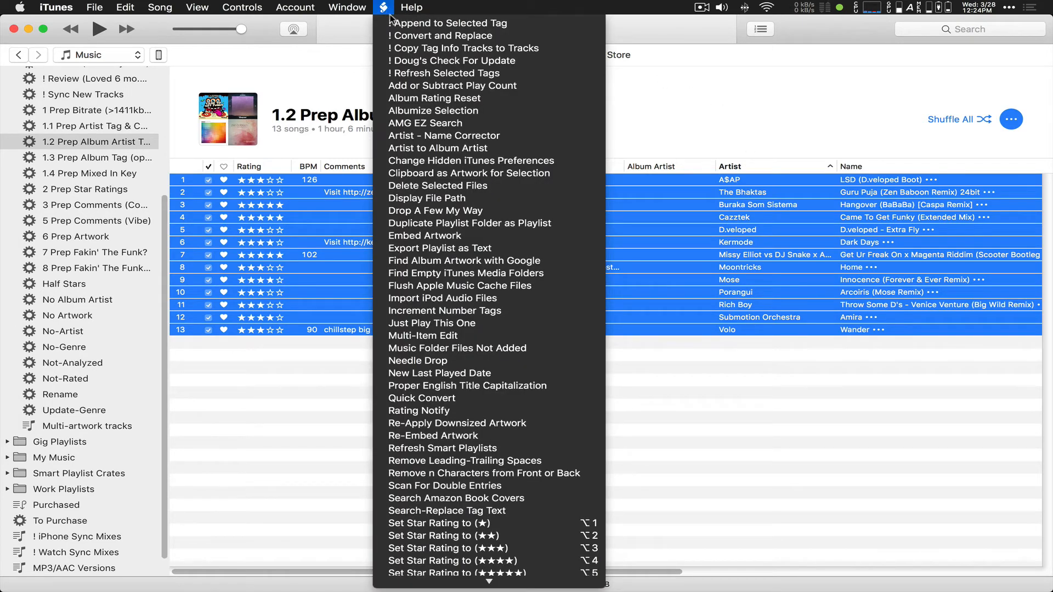
click(415, 149)
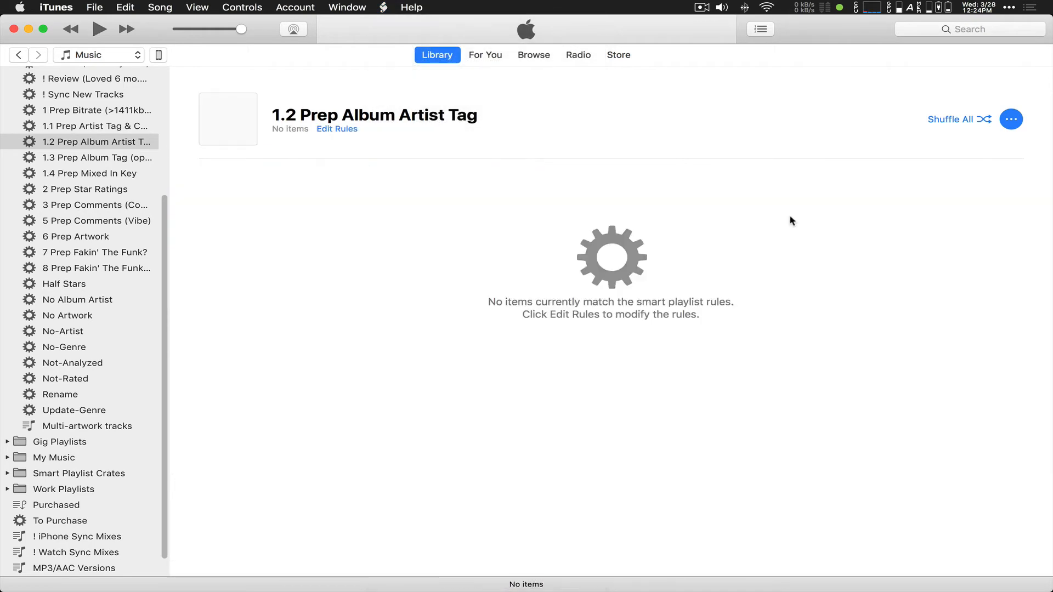
click(77, 160)
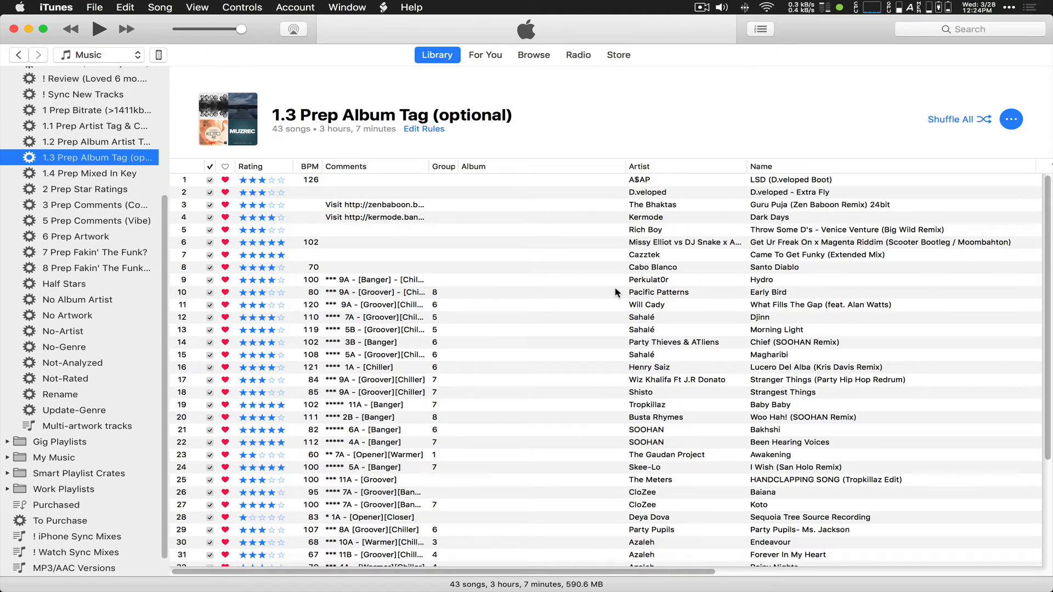
Step: Scroll through the 1.3 Prep Album Tag (optional) list, then show 1.4 Prep Mixed In Key
scroll(616, 291, down, 5)
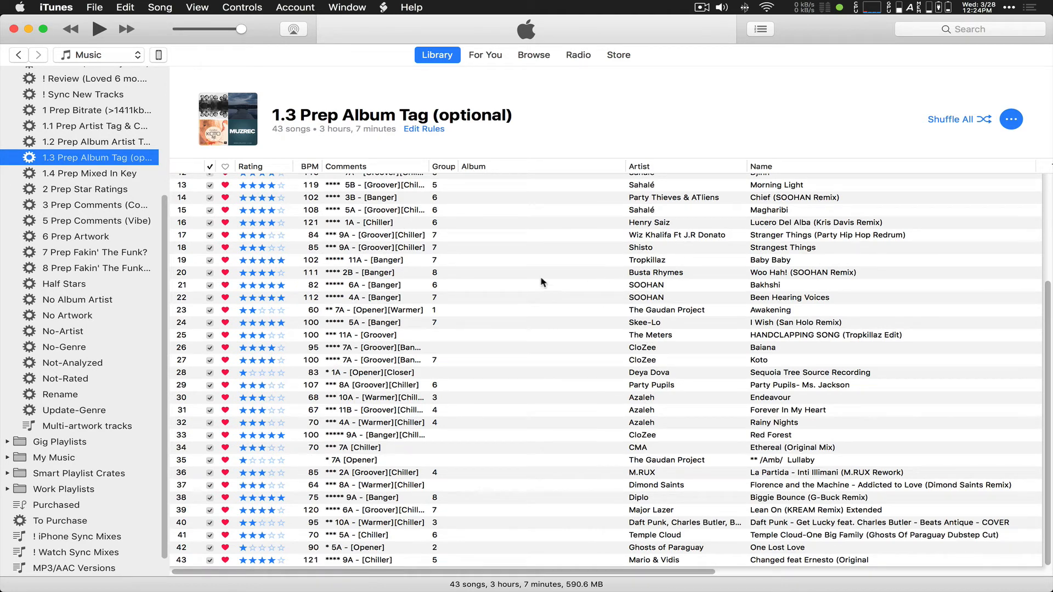
click(86, 174)
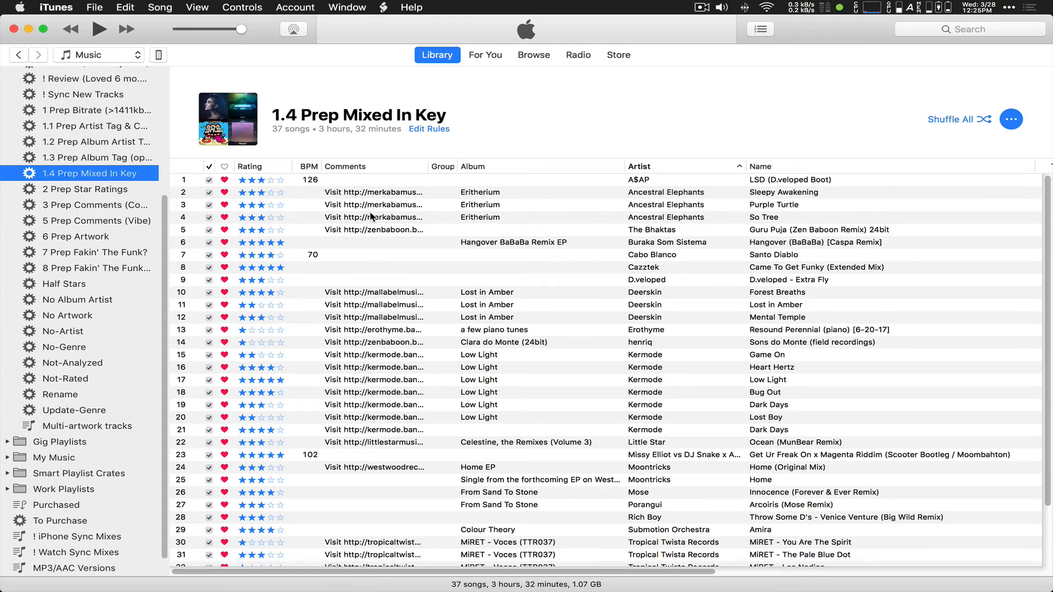
Step: Sort the 1.4 Prep Mixed In Key playlist by Date Added, newest first
scroll(369, 211, down, 3)
click(388, 274)
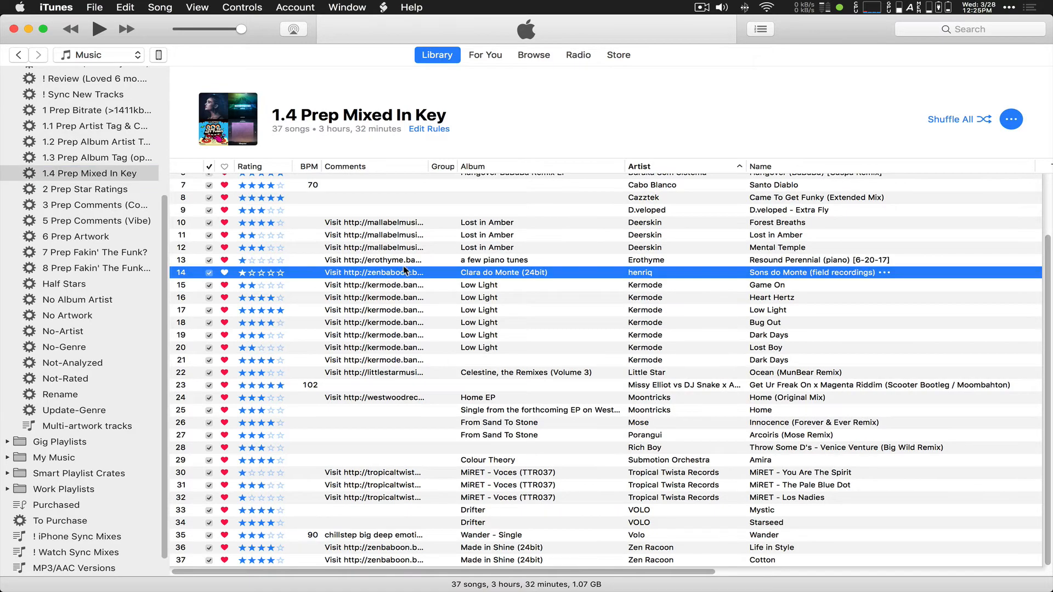
scroll(406, 274, up, 3)
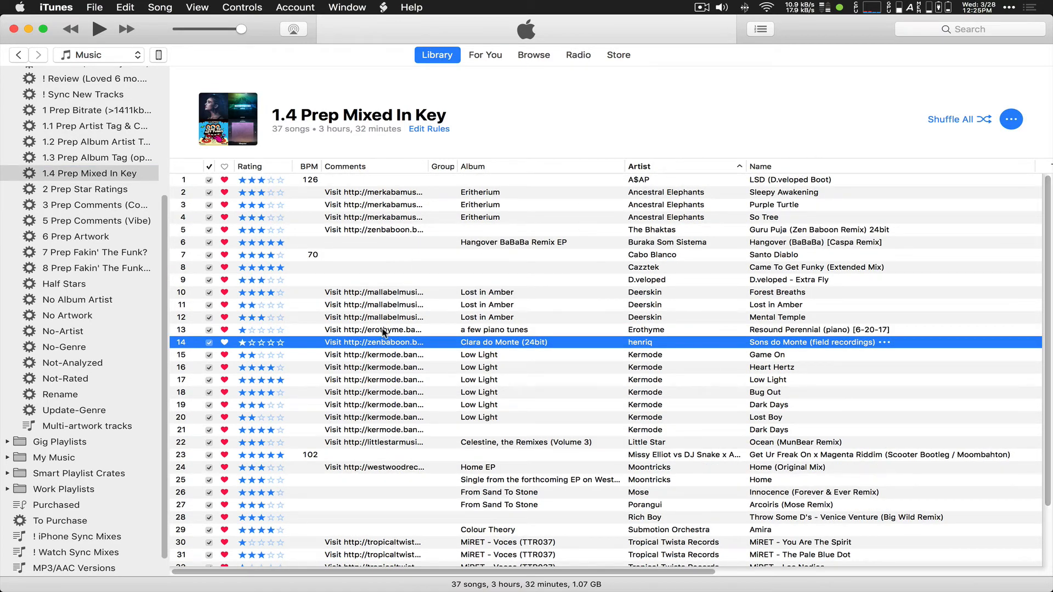
scroll(401, 324, down, 3)
drag(506, 574, 829, 574)
click(985, 166)
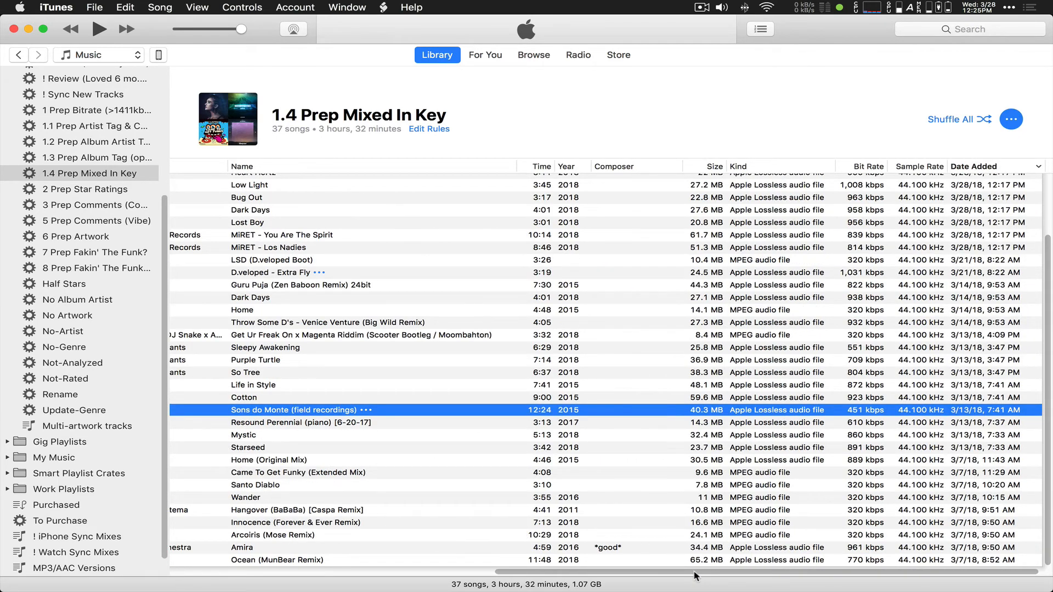
drag(697, 573, 272, 574)
scroll(384, 285, up, 3)
Step: Select the twelve newest tracks, from MiRET's The Pale Blue Dot down
click(366, 180)
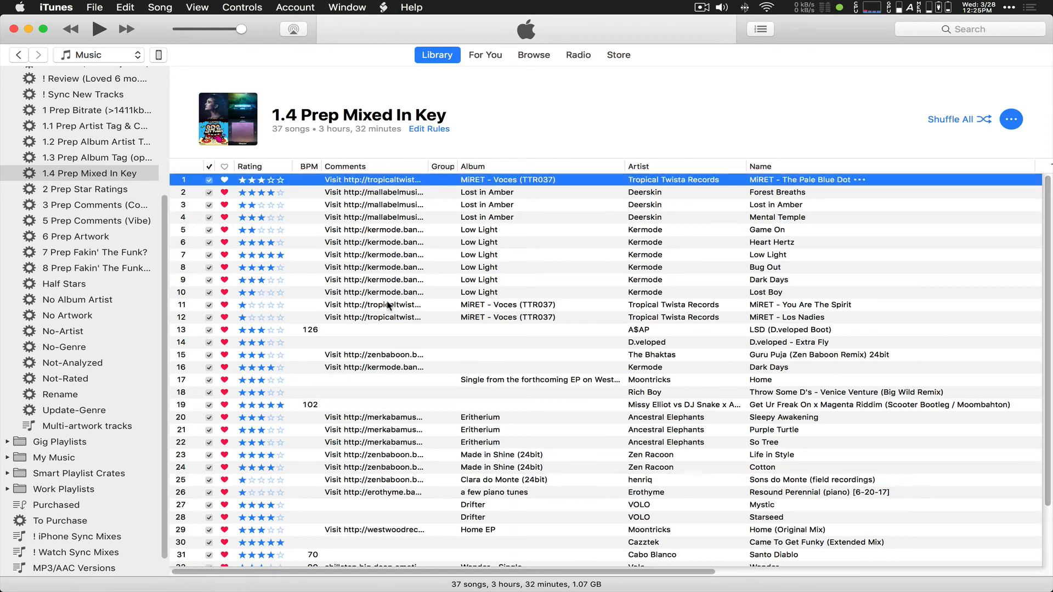
shift+click(383, 317)
scroll(353, 369, down, 3)
scroll(367, 365, up, 3)
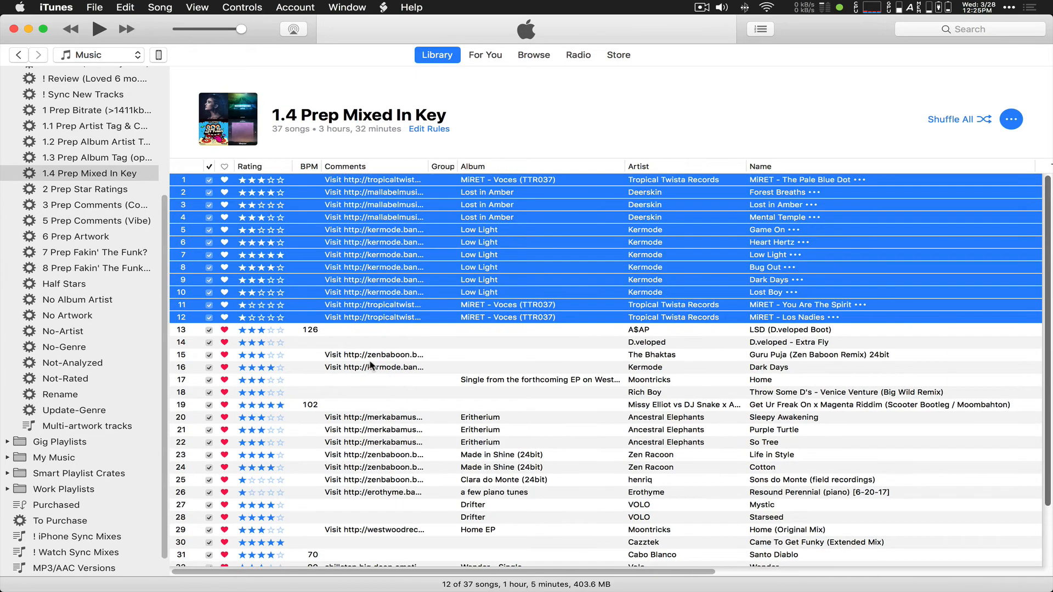
click(392, 332)
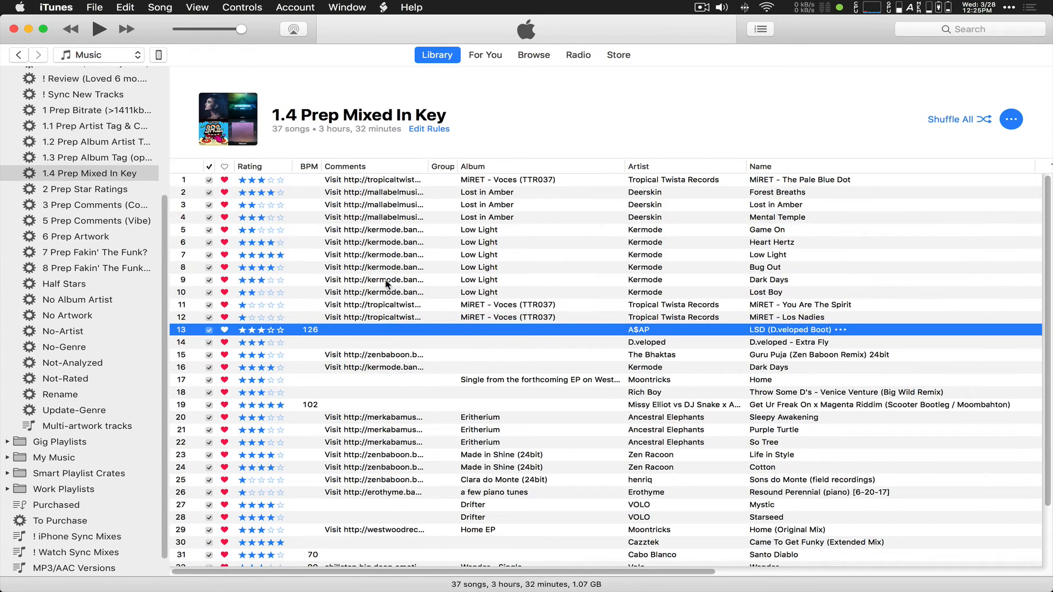
click(387, 281)
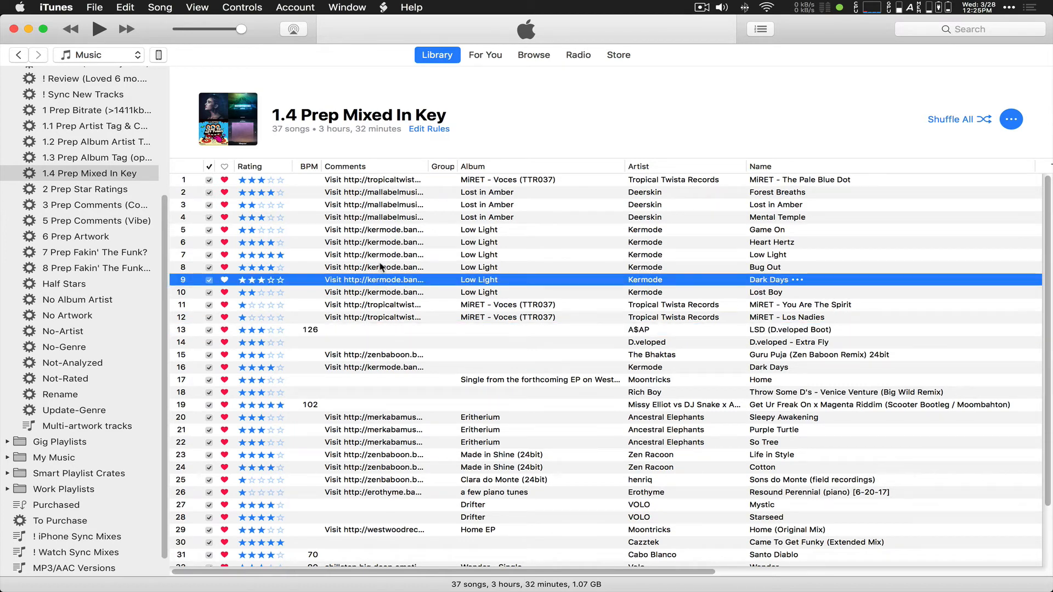
click(377, 181)
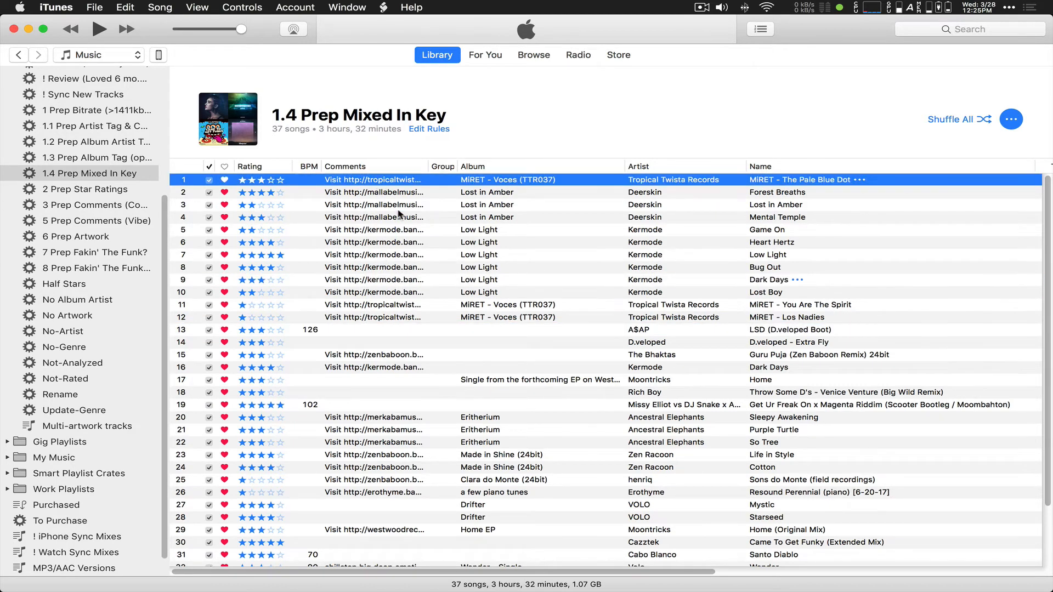
shift+click(366, 318)
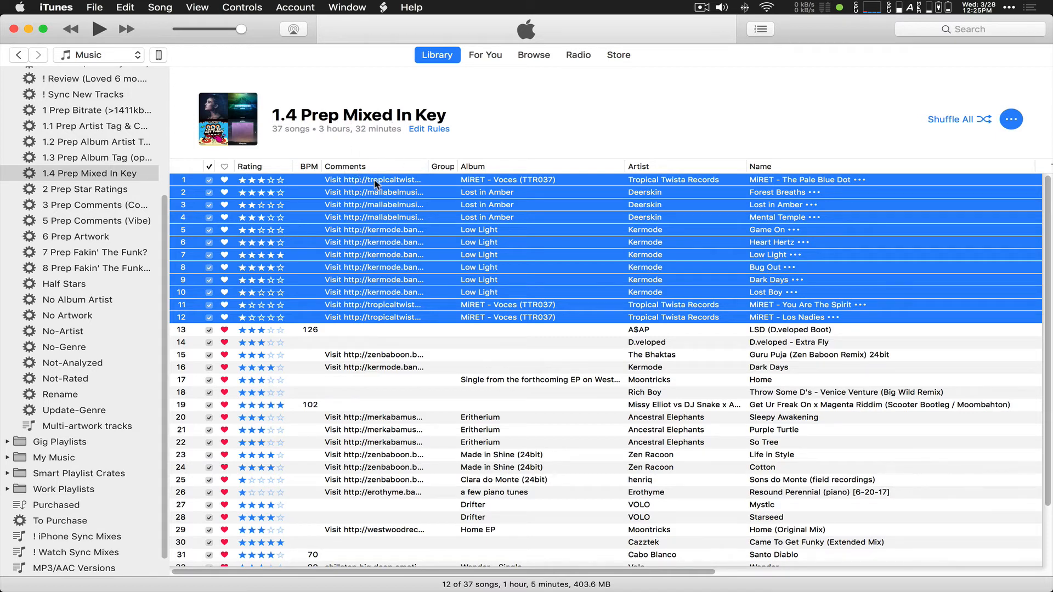
Step: Try blanking the twelve tracks' shared Comments through the Get Info window
right_click(367, 220)
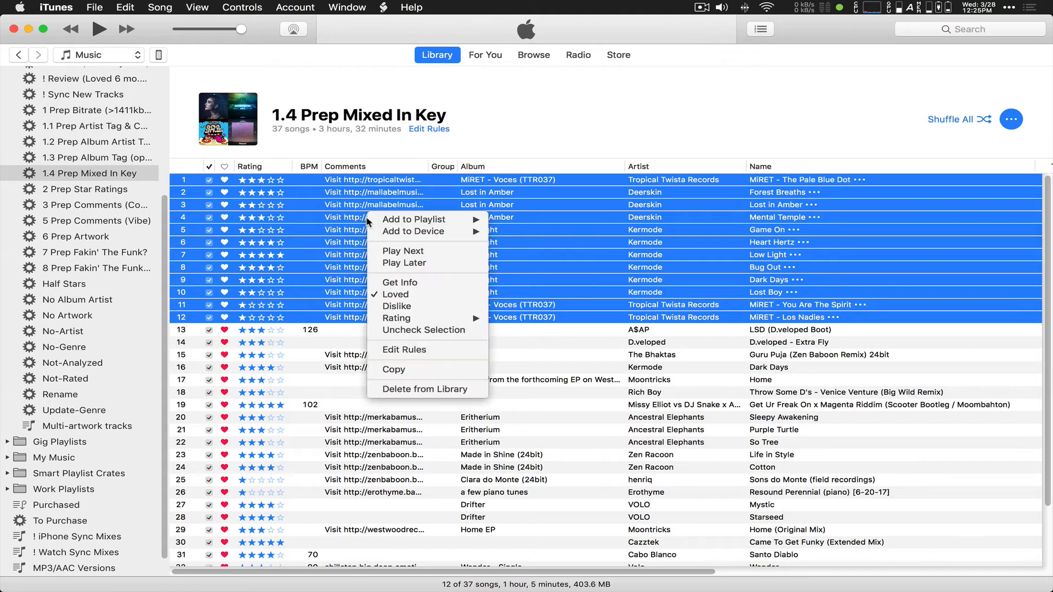
click(395, 282)
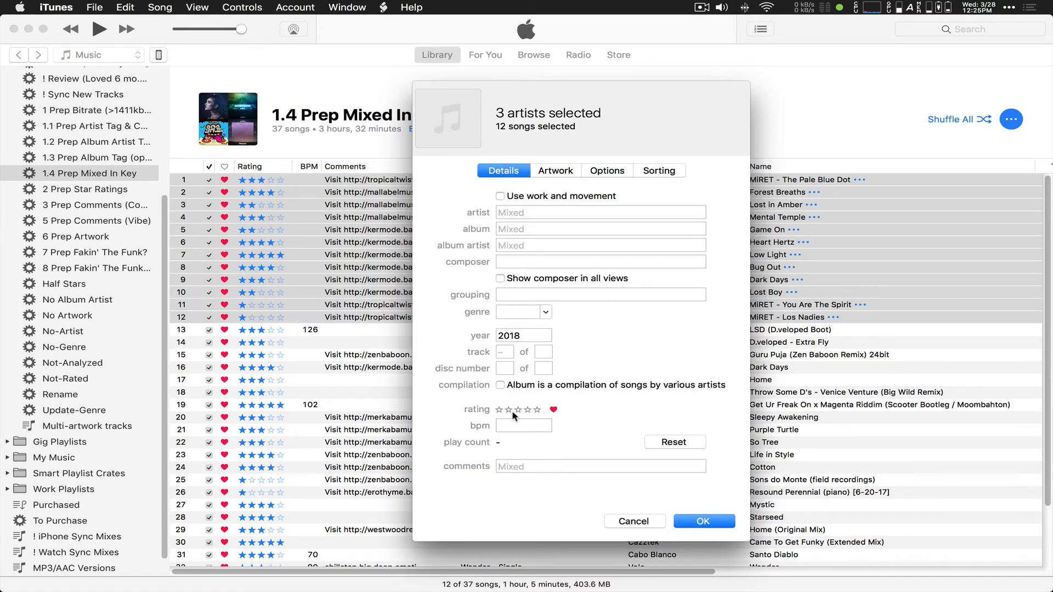
click(513, 464)
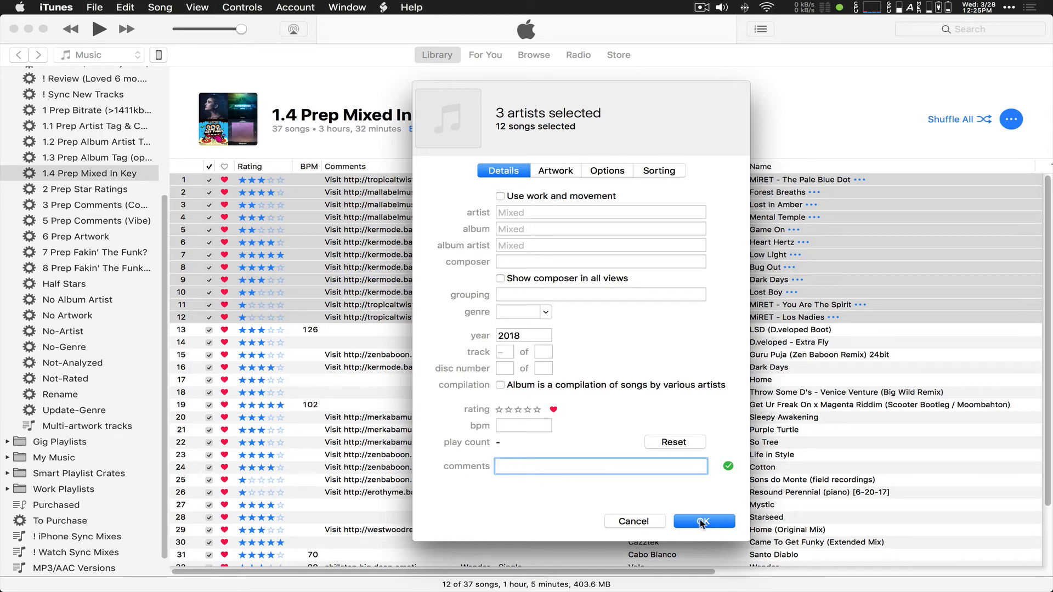
click(631, 522)
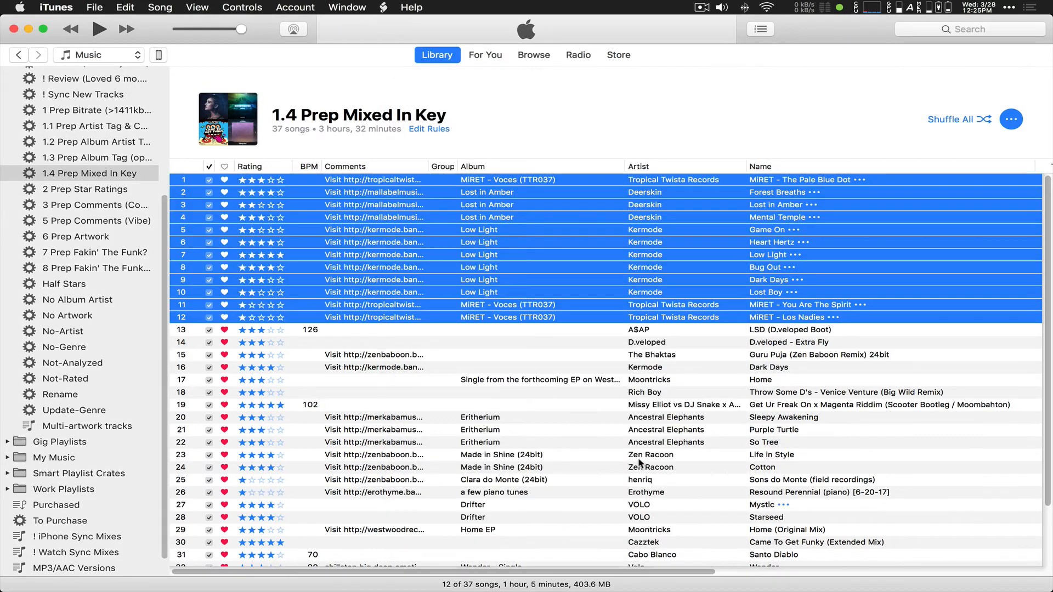
Step: Overwrite all twelve tracks' Comments with blank text using the Multi-Item Edit script
click(382, 7)
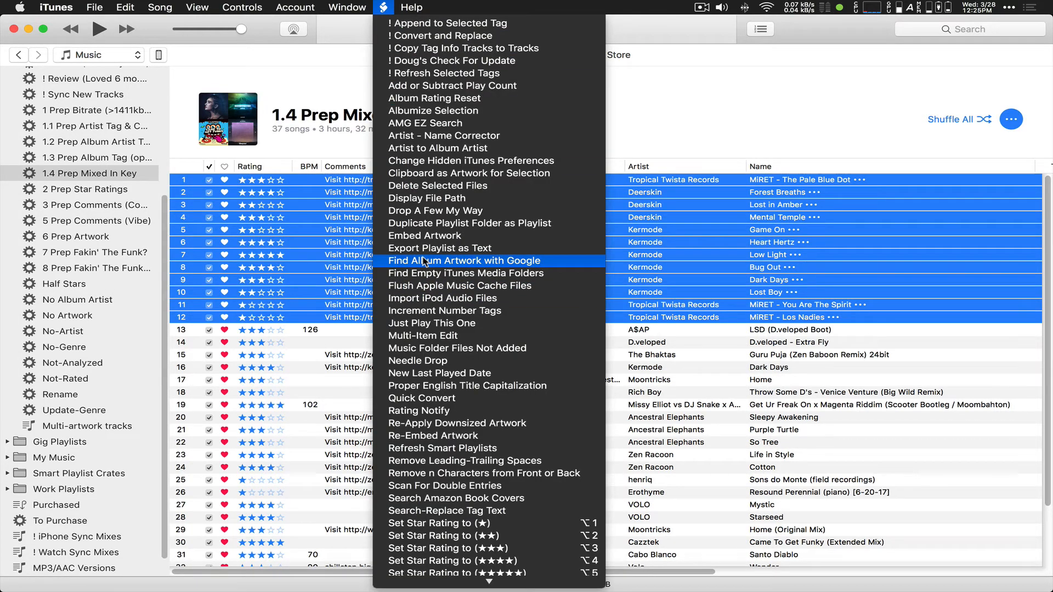
click(426, 336)
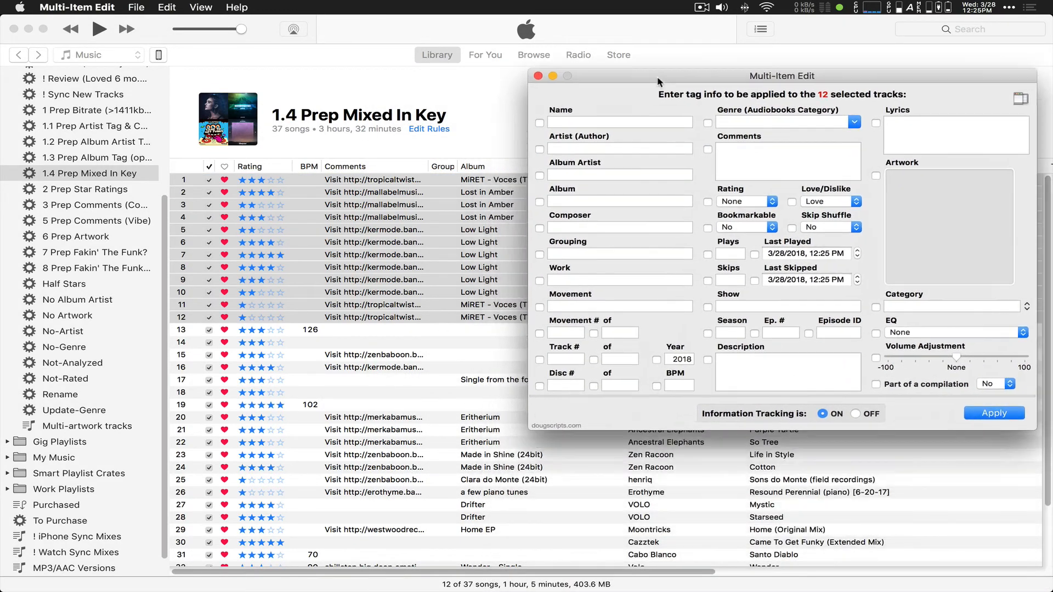
drag(658, 78, 671, 71)
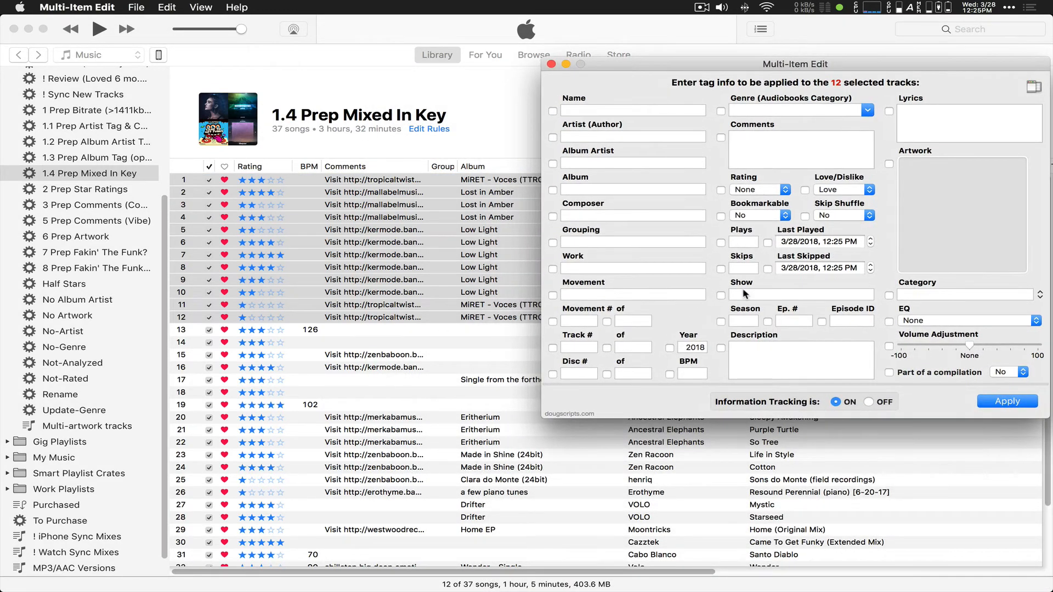
click(770, 144)
click(721, 138)
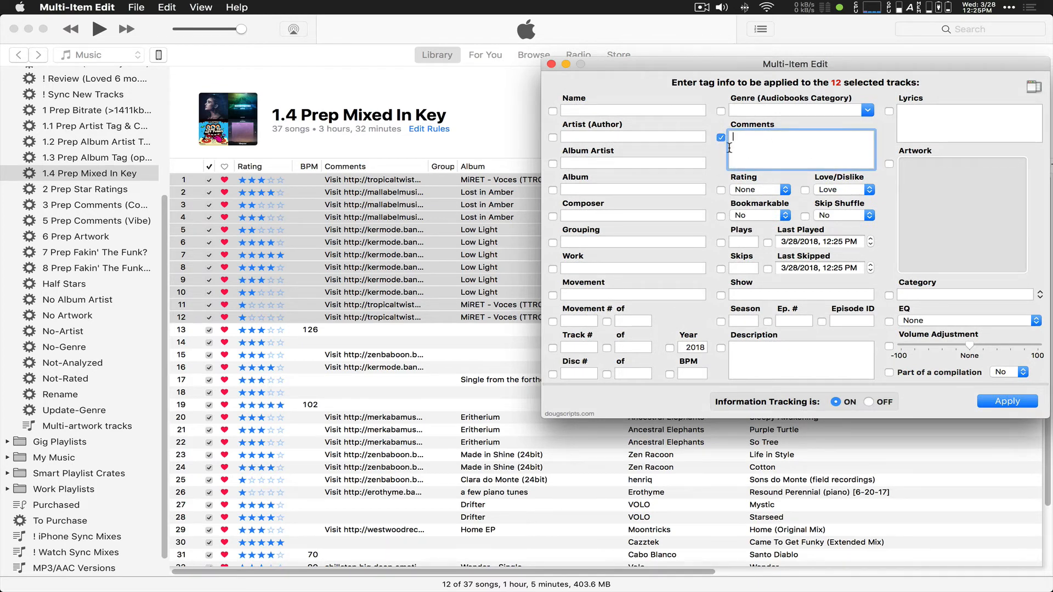
click(1008, 402)
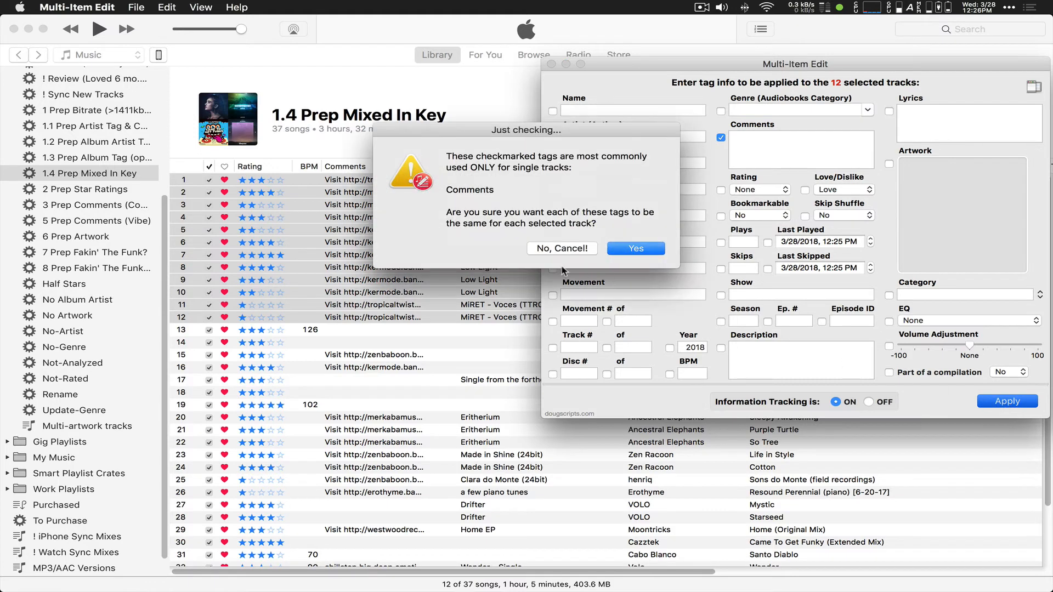
click(619, 245)
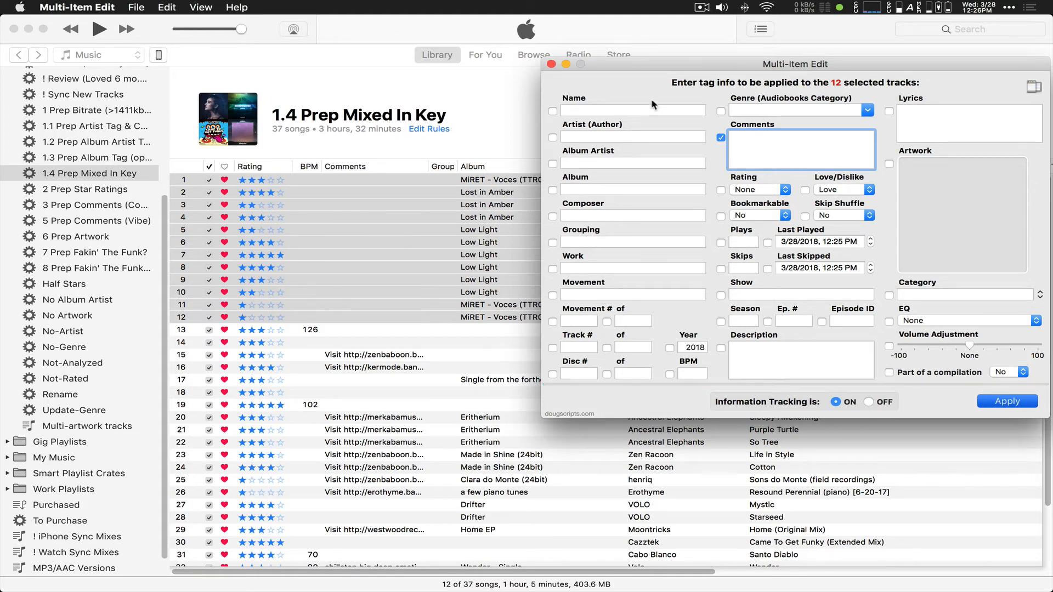
click(551, 64)
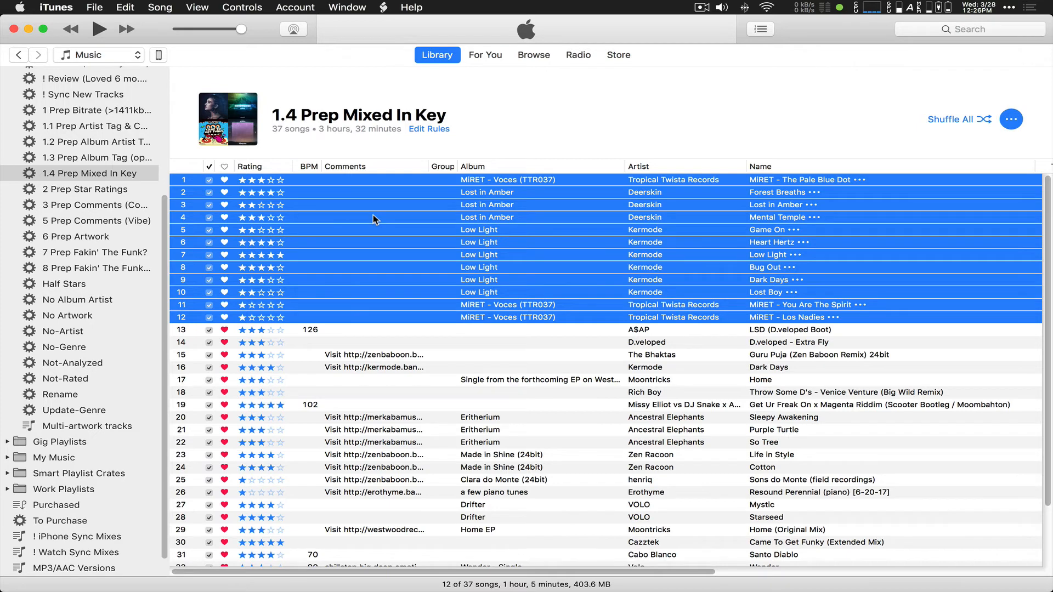
Step: Launch Mixed In Key 8 from Spotlight by searching 'mi'
key(super+space)
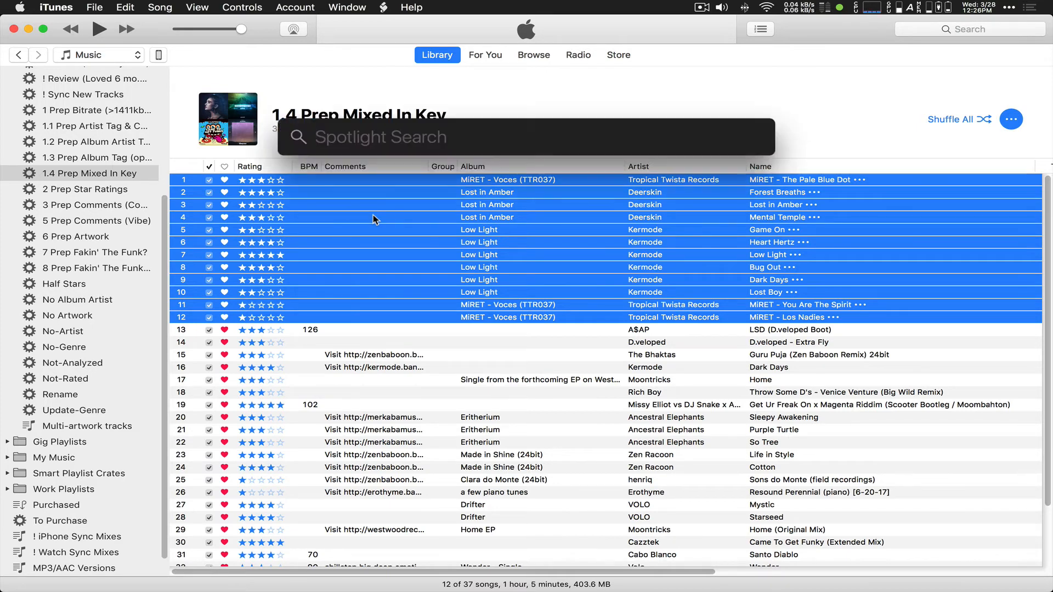
text(mix)
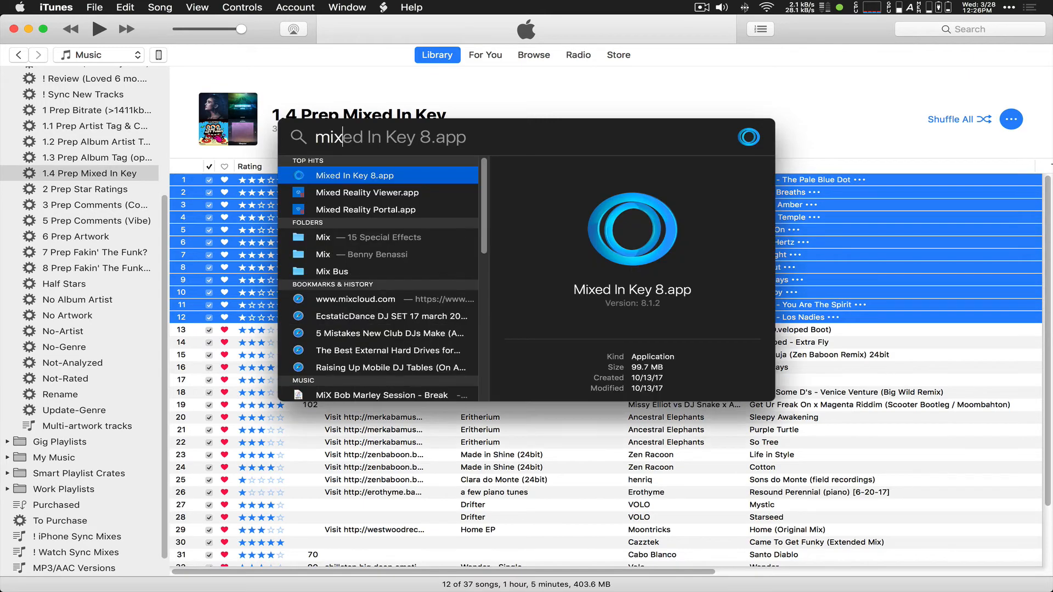
key(Return)
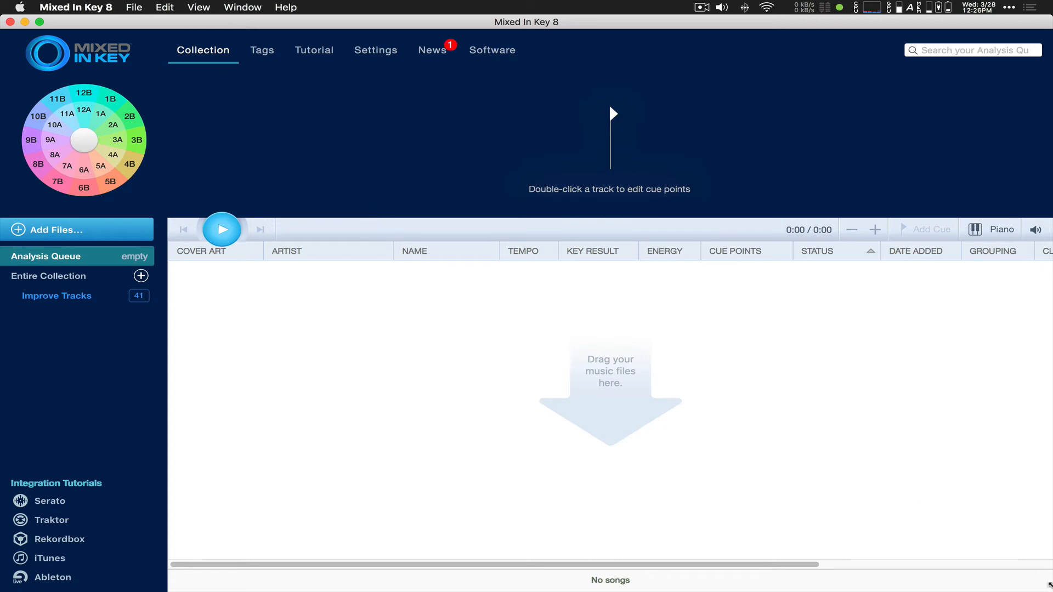
Step: Resize Mixed In Key and iTunes so both windows are visible side by side
drag(1049, 584, 852, 449)
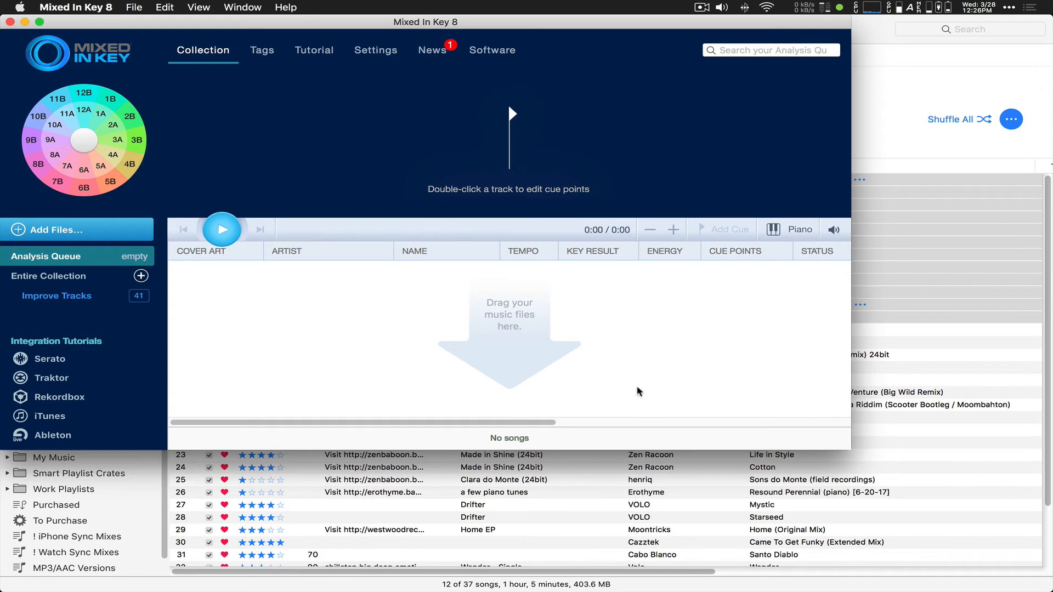
click(880, 28)
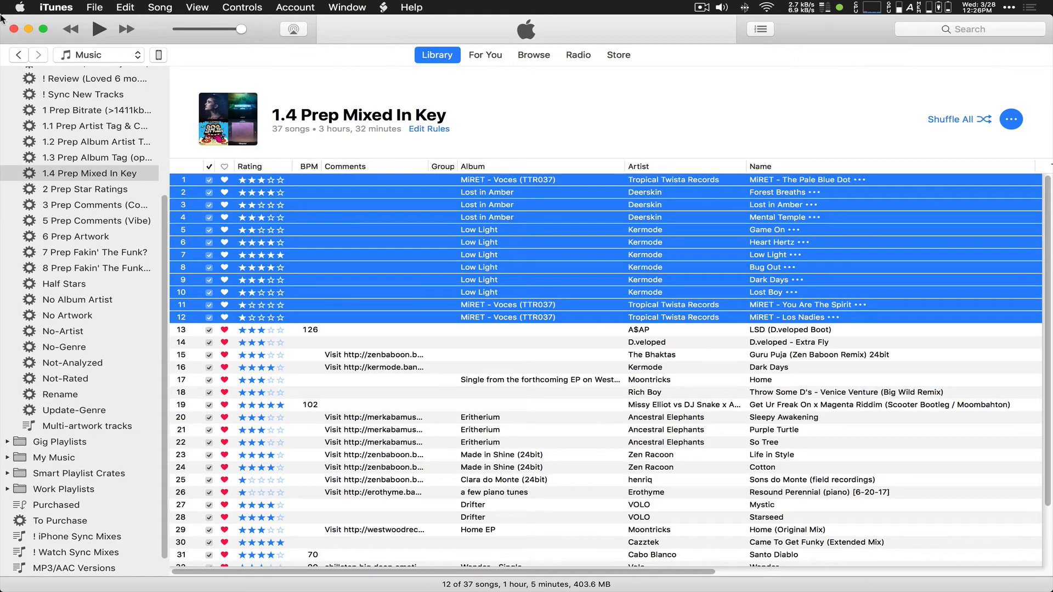
mouse_move(3, 21)
drag(5, 17, 365, 103)
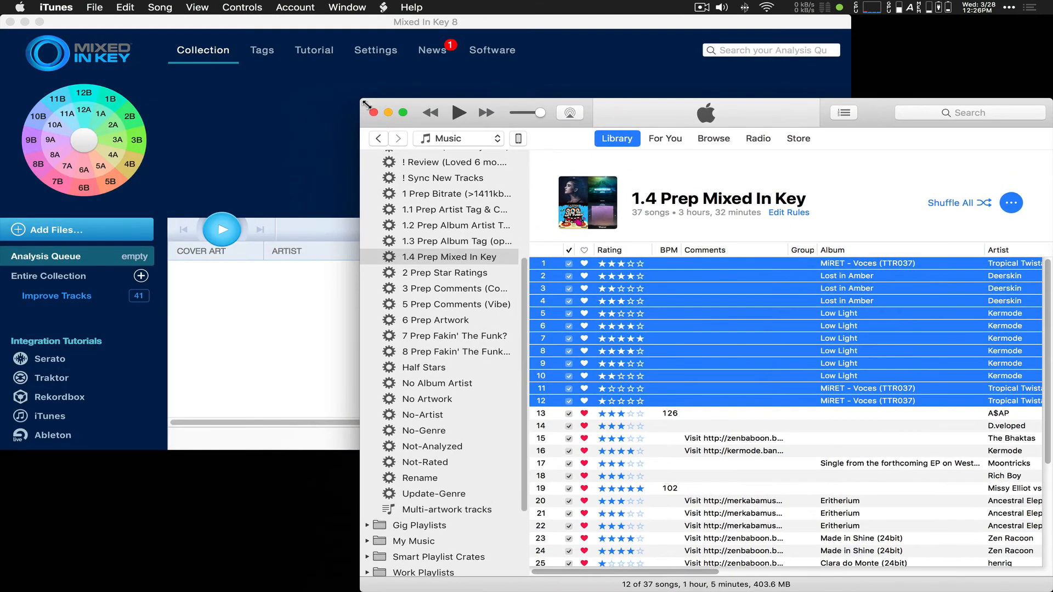
Step: Drag the 12 selected tracks into Mixed In Key's Analysis Queue and review results like Bug Out
drag(719, 314, 504, 321)
key(super+Tab)
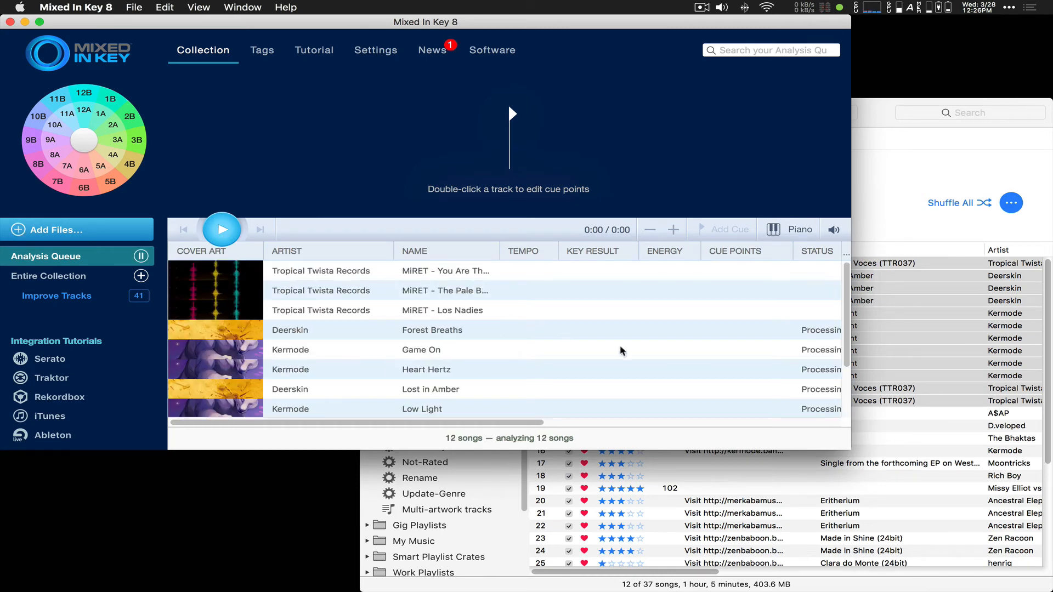
drag(851, 450, 927, 582)
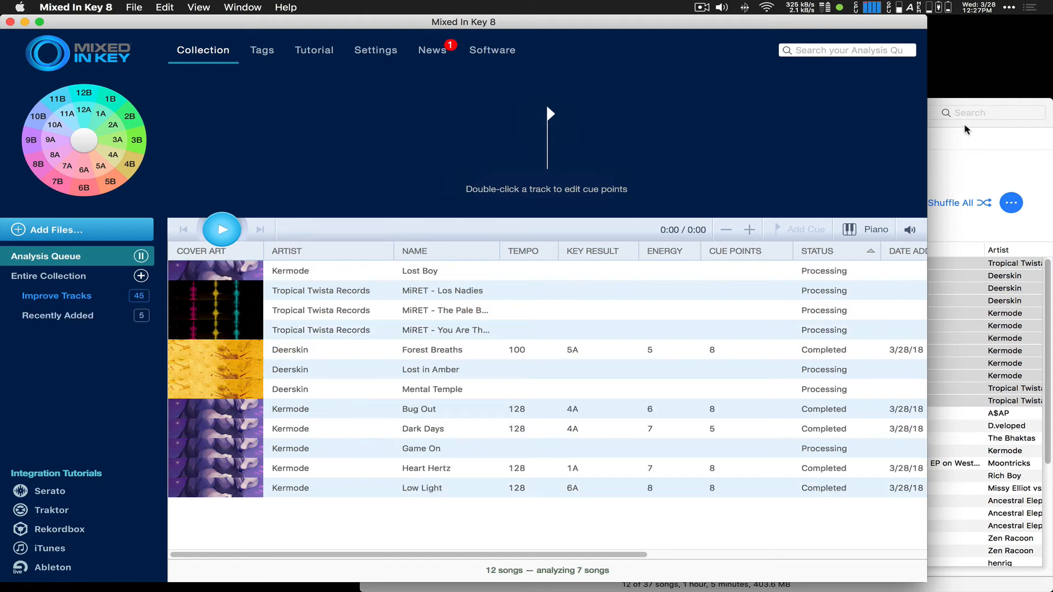
click(826, 412)
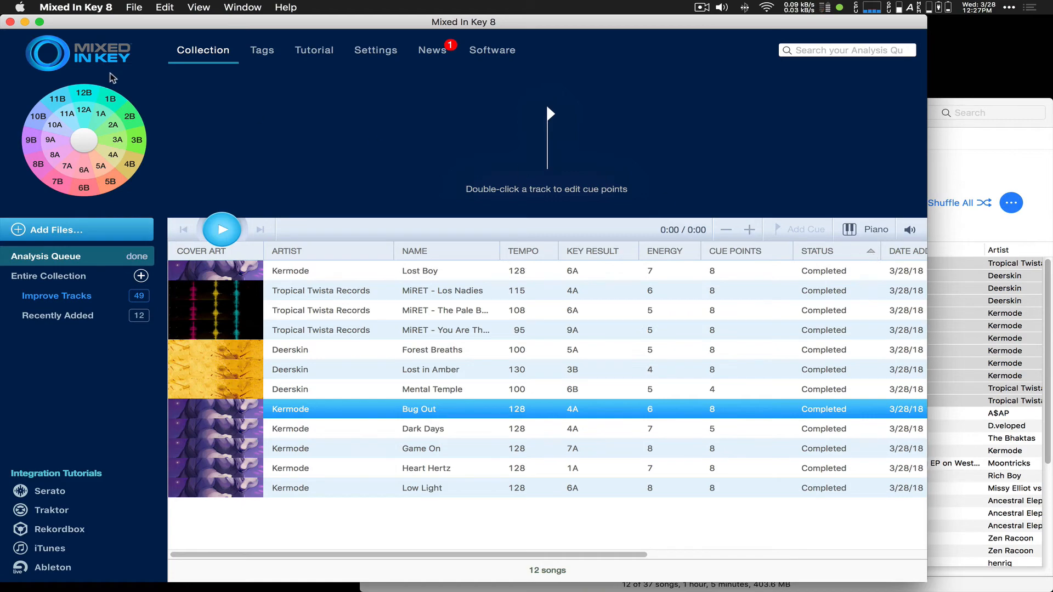
Step: Quit Mixed In Key, maximise iTunes, and run '! Refresh Selected Tags' on the twelve tracks
click(10, 22)
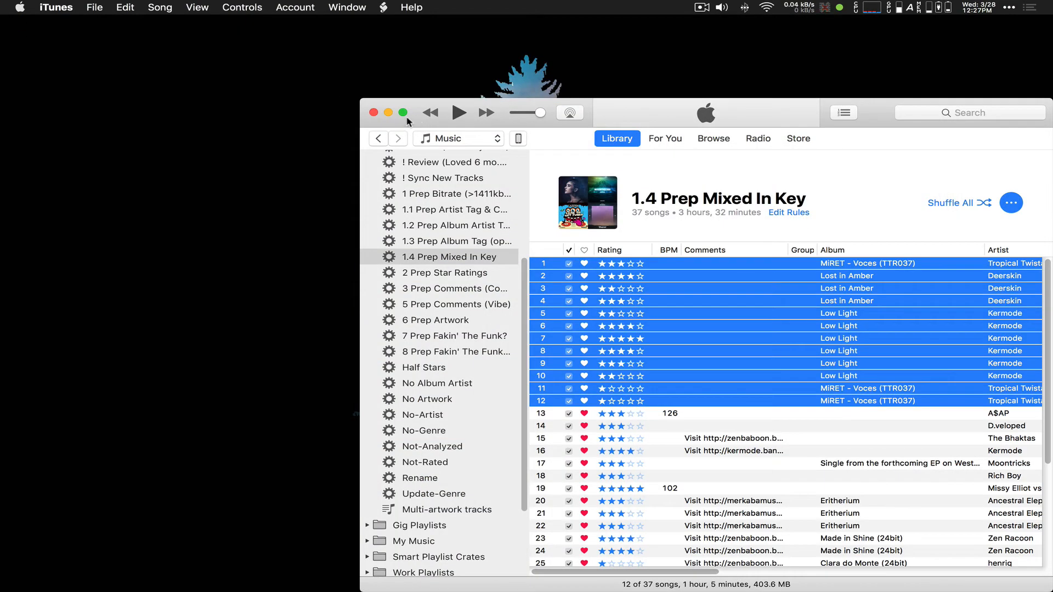
drag(361, 101, 2, 2)
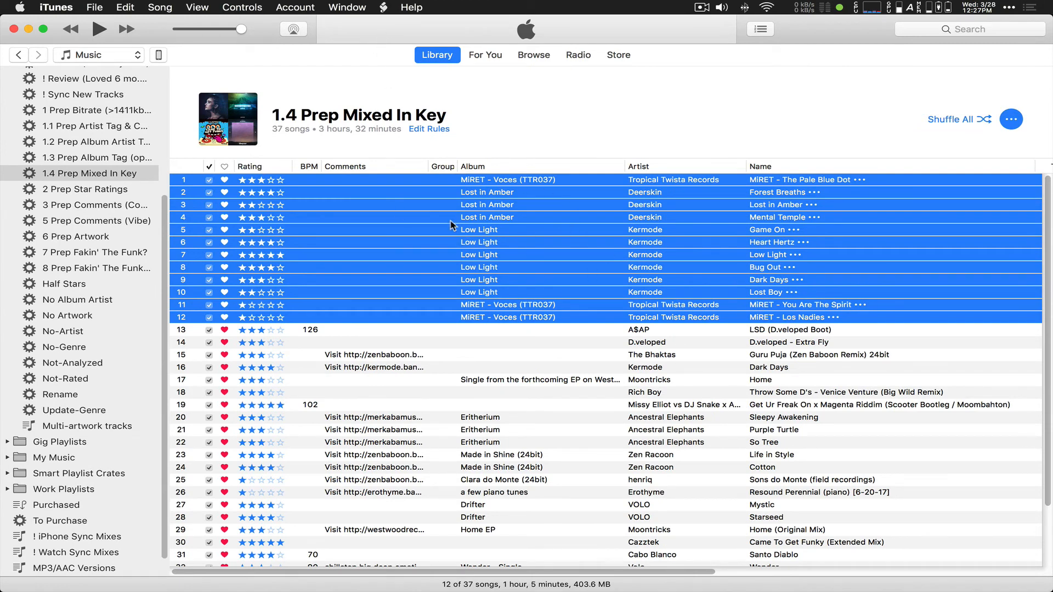
click(383, 7)
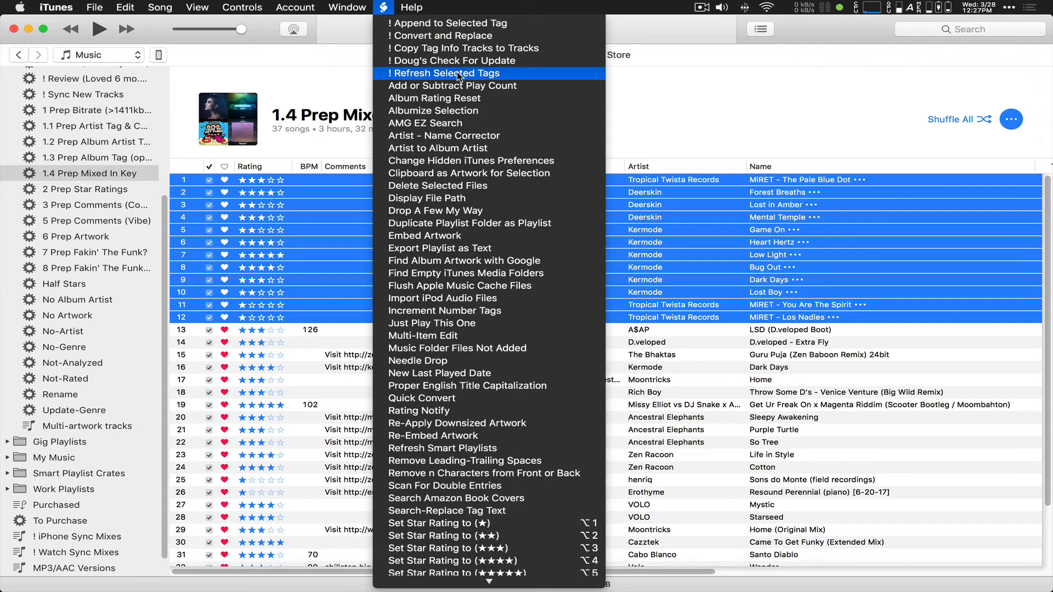
click(445, 76)
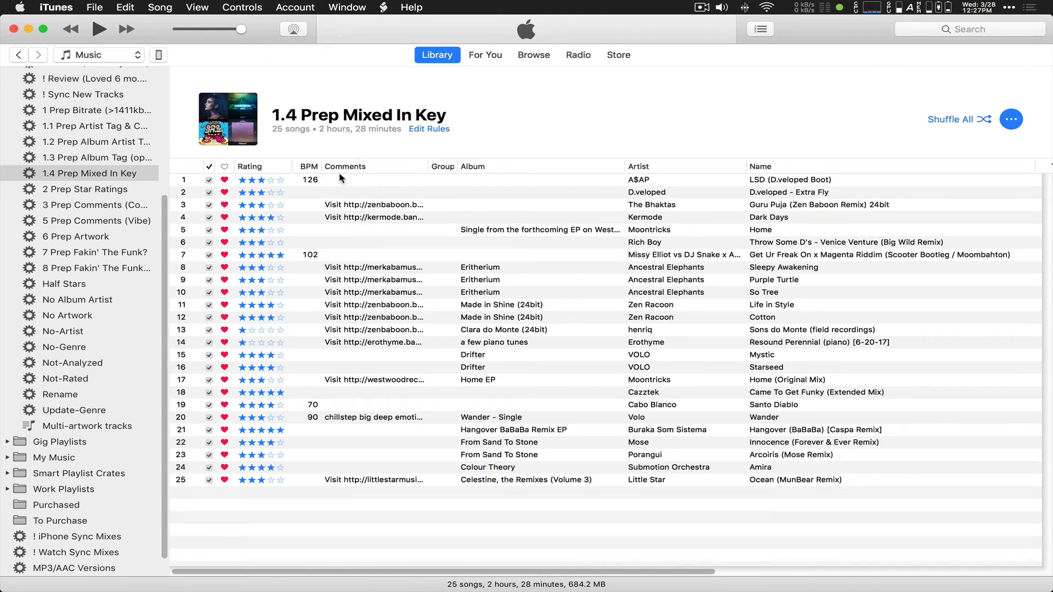
Step: Review the 1.4 playlist's rules, including the 1A key exclusion, cancel, then show 2 Prep Star Ratings
click(110, 191)
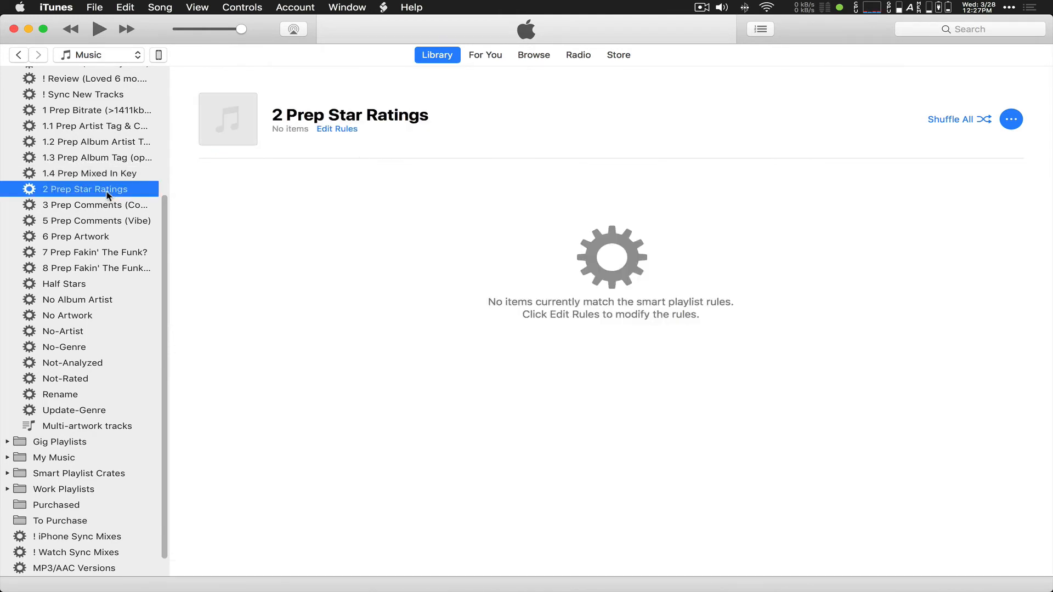
click(105, 175)
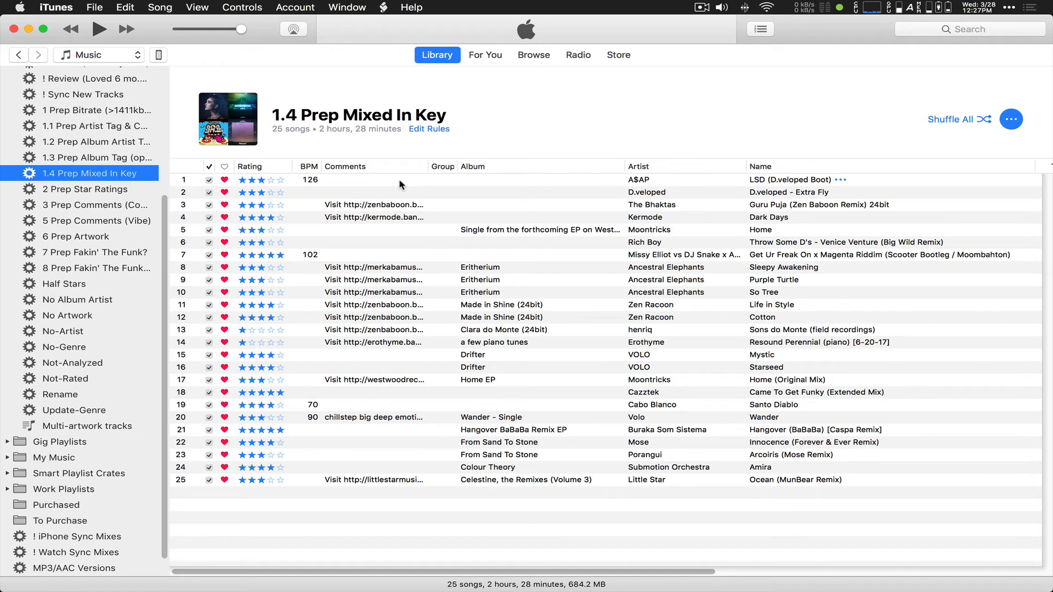
right_click(81, 171)
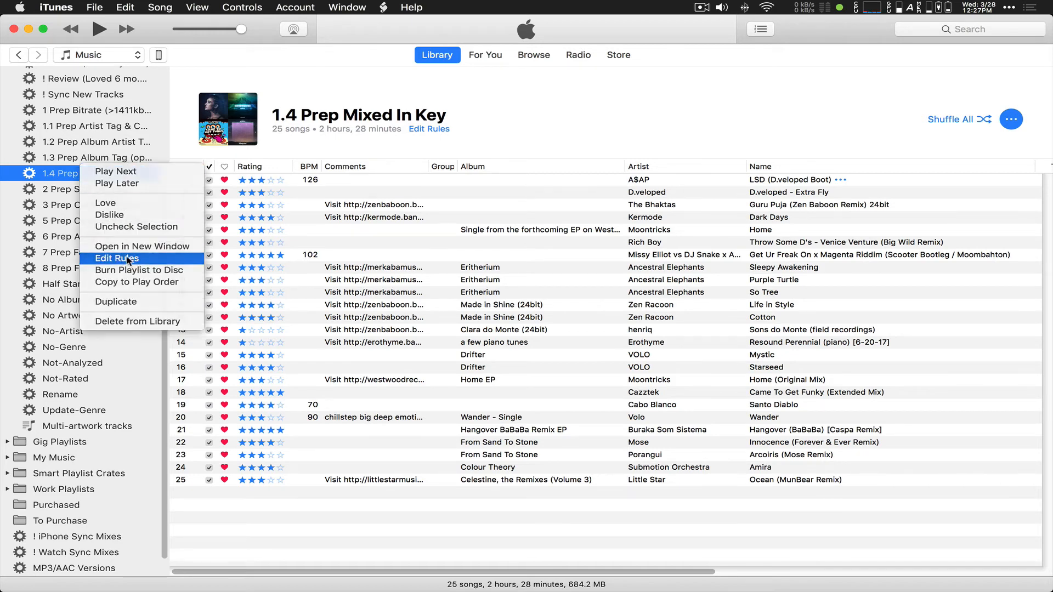
click(128, 259)
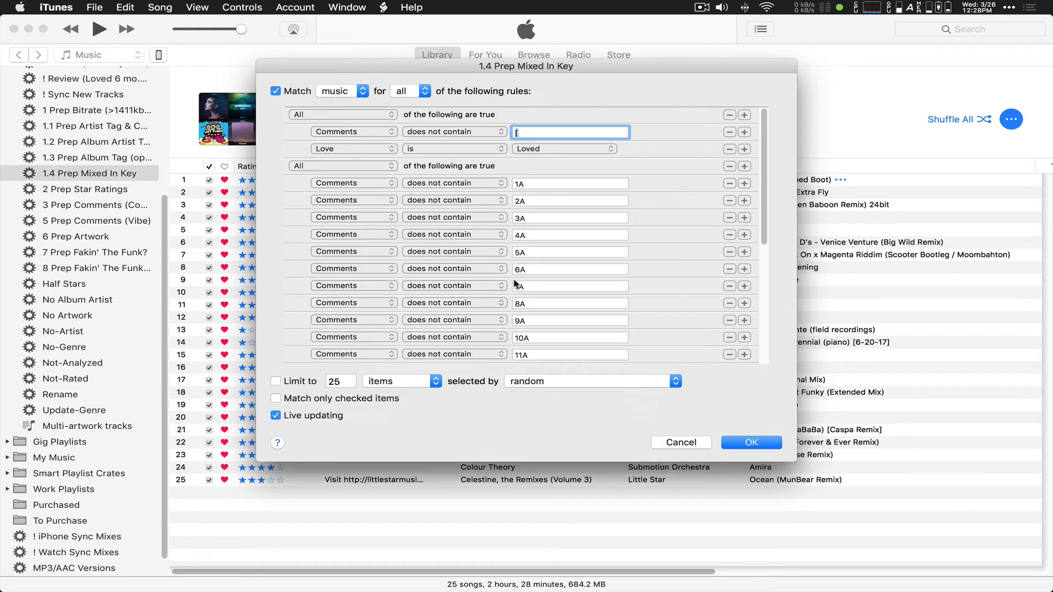
scroll(516, 284, down, 10)
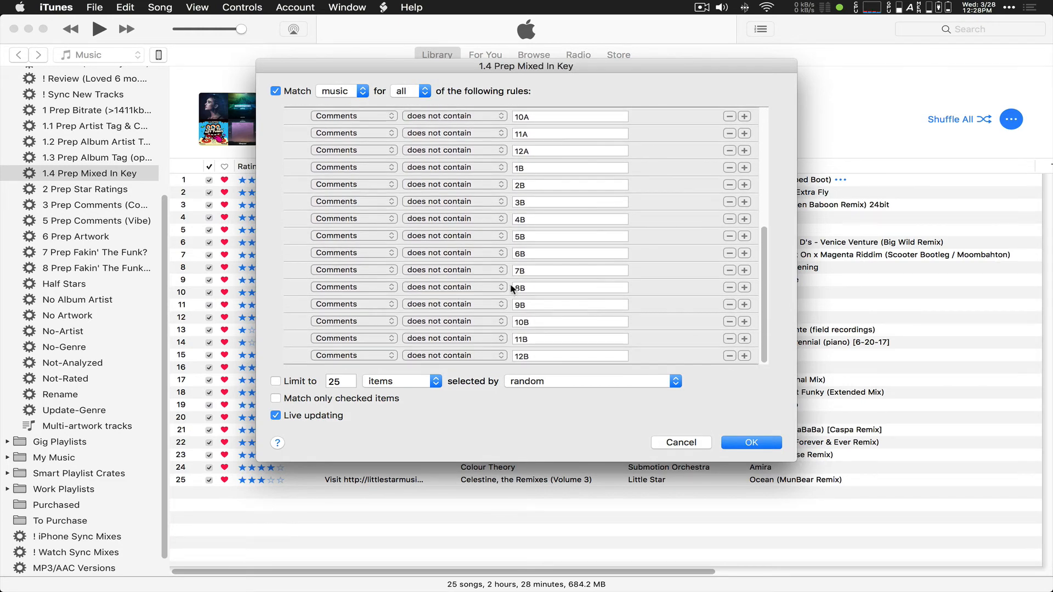
scroll(512, 287, up, 10)
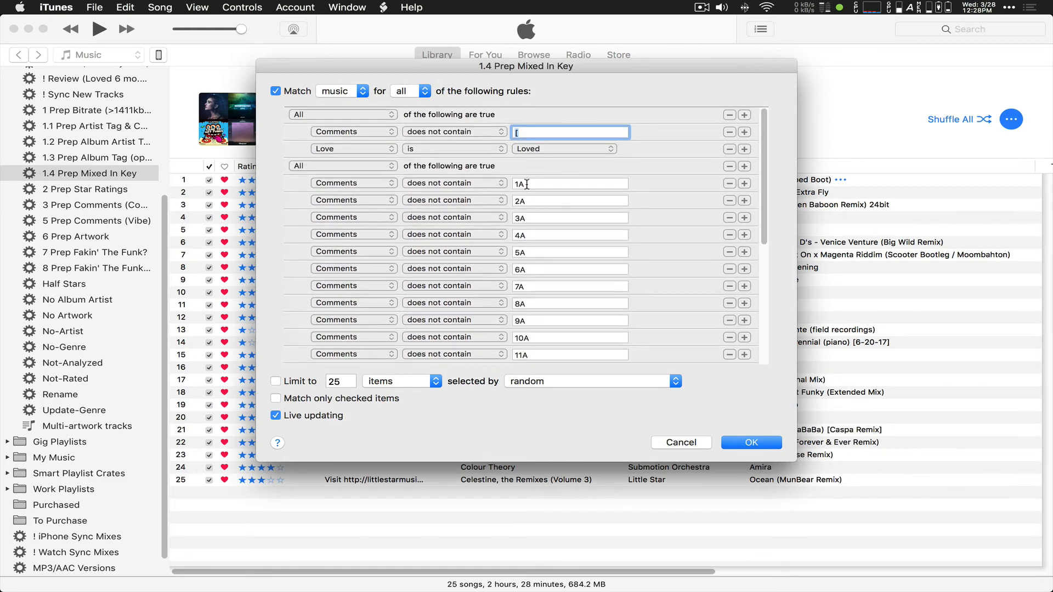
double_click(527, 184)
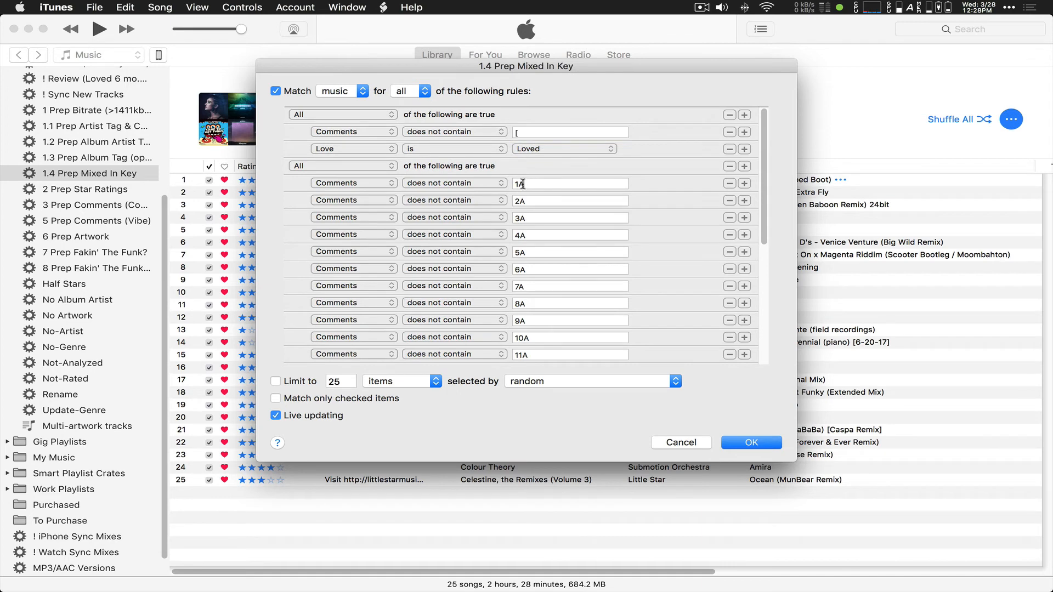
click(707, 445)
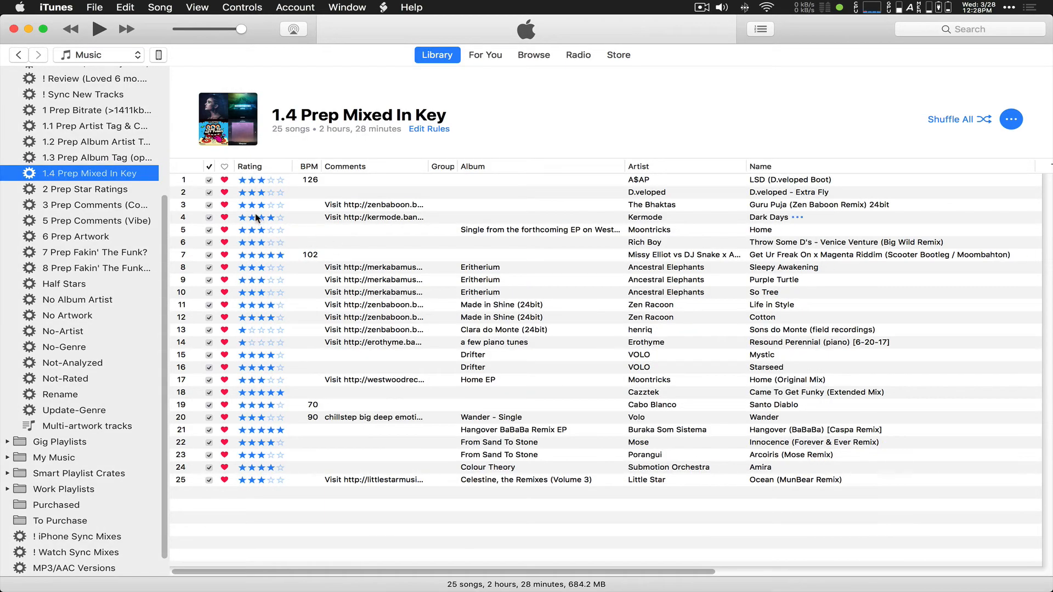
click(93, 191)
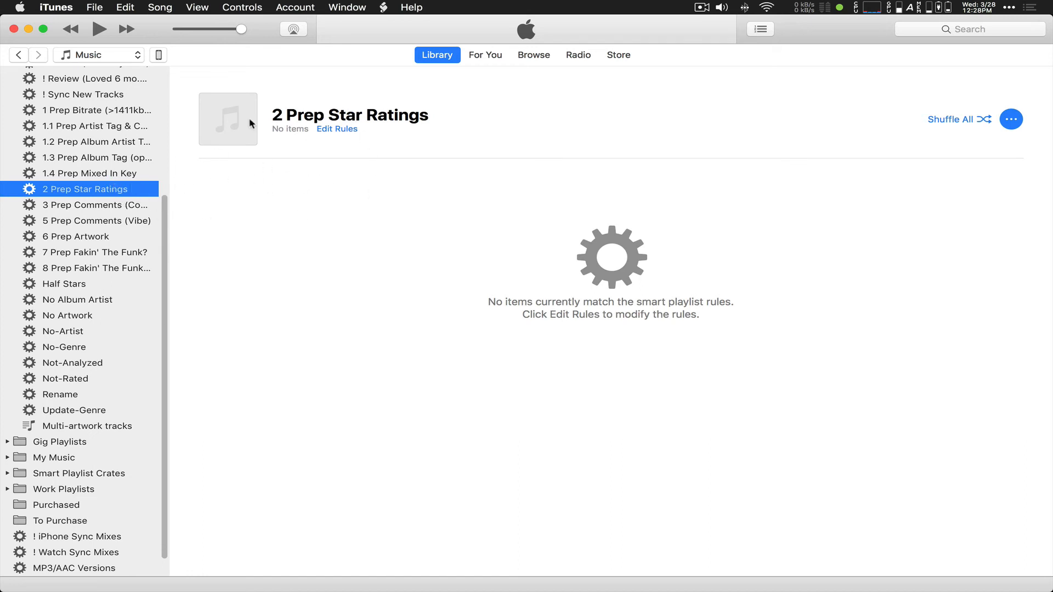
Step: Show the 3 Prep Comments (Copy Stars) playlist and scroll across to check its columns
click(93, 209)
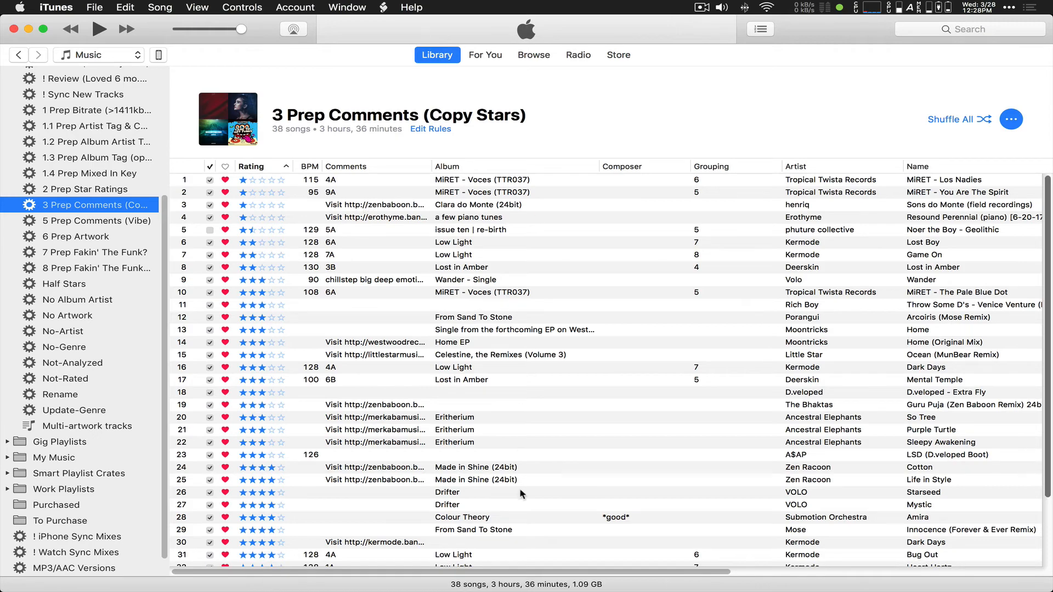
drag(516, 572, 868, 586)
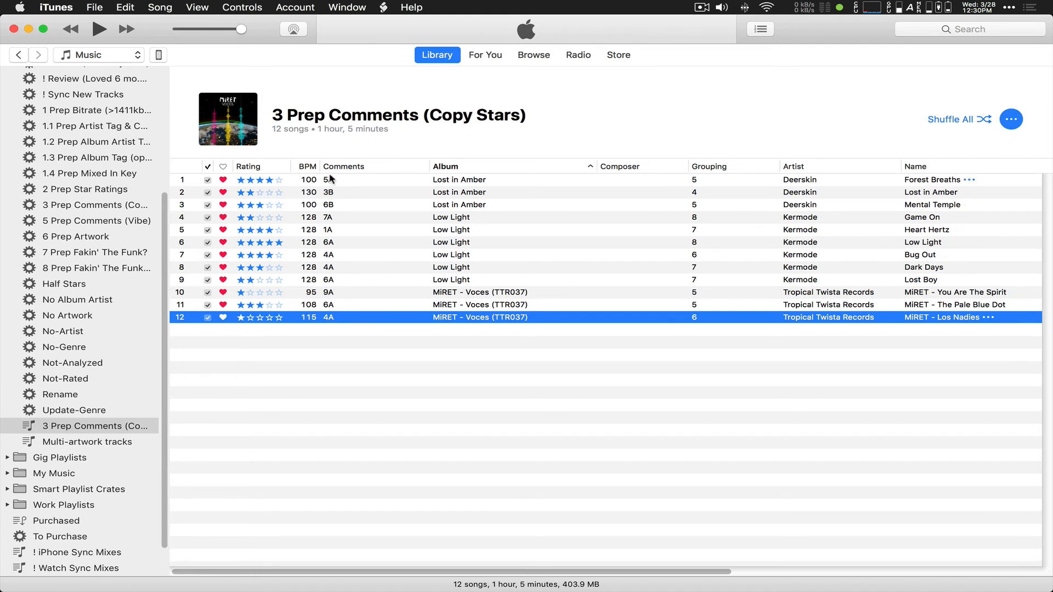
Step: Sort the tracks by rating, lowest first, and select the one-star Los Nadies and You Are The Spirit
click(277, 167)
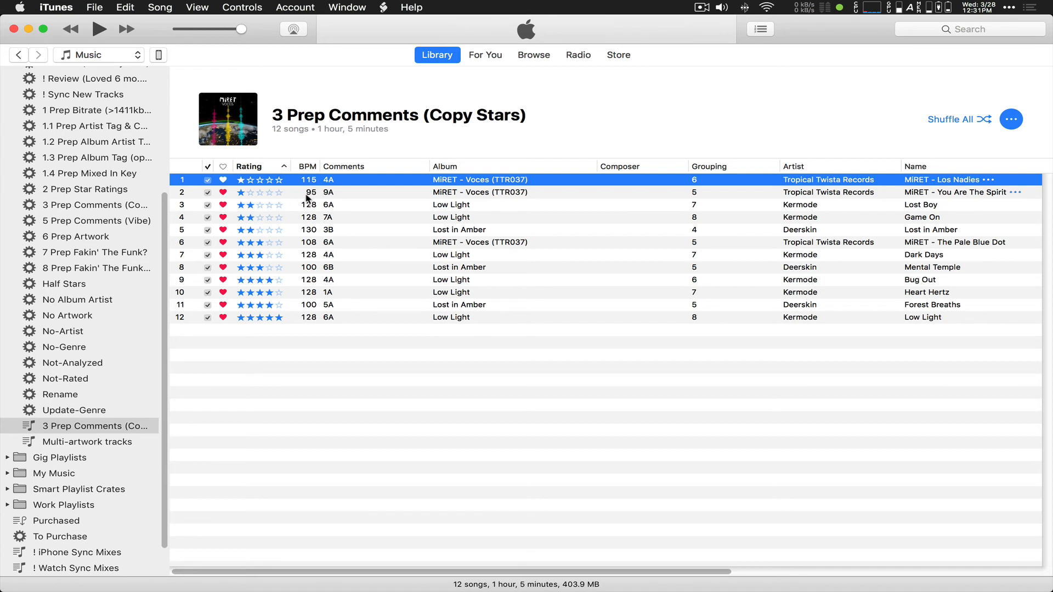
shift+click(352, 194)
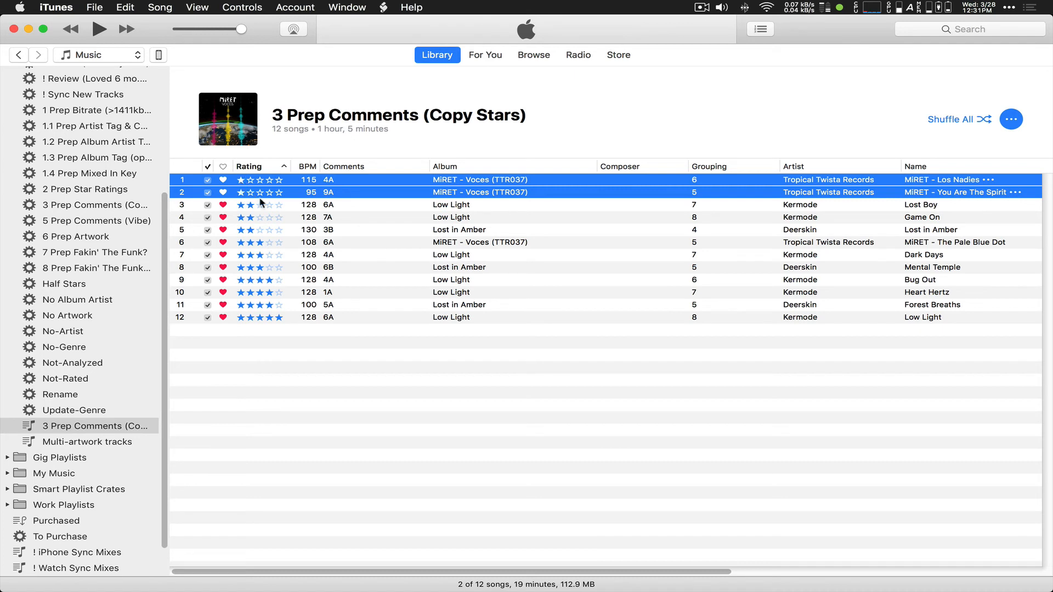
click(347, 206)
shift+click(345, 232)
click(352, 242)
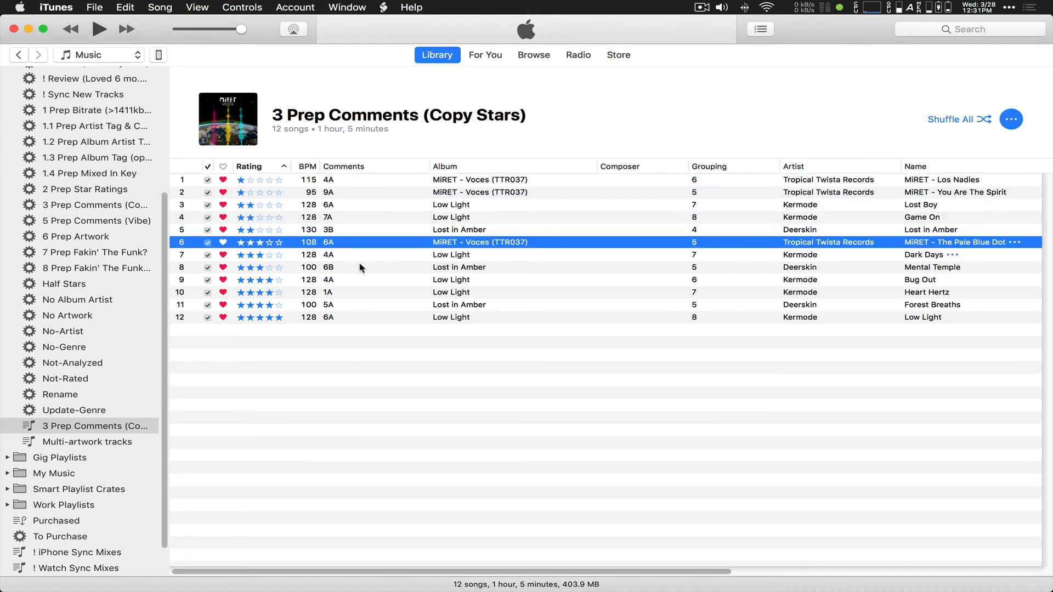
shift+click(365, 270)
click(376, 280)
shift+click(380, 303)
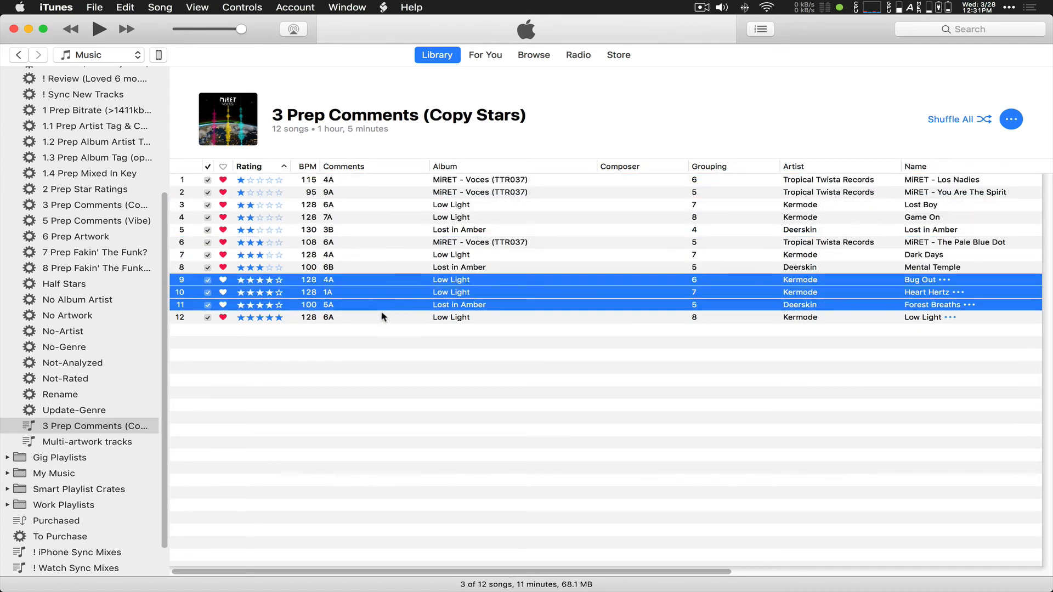
click(382, 318)
click(364, 181)
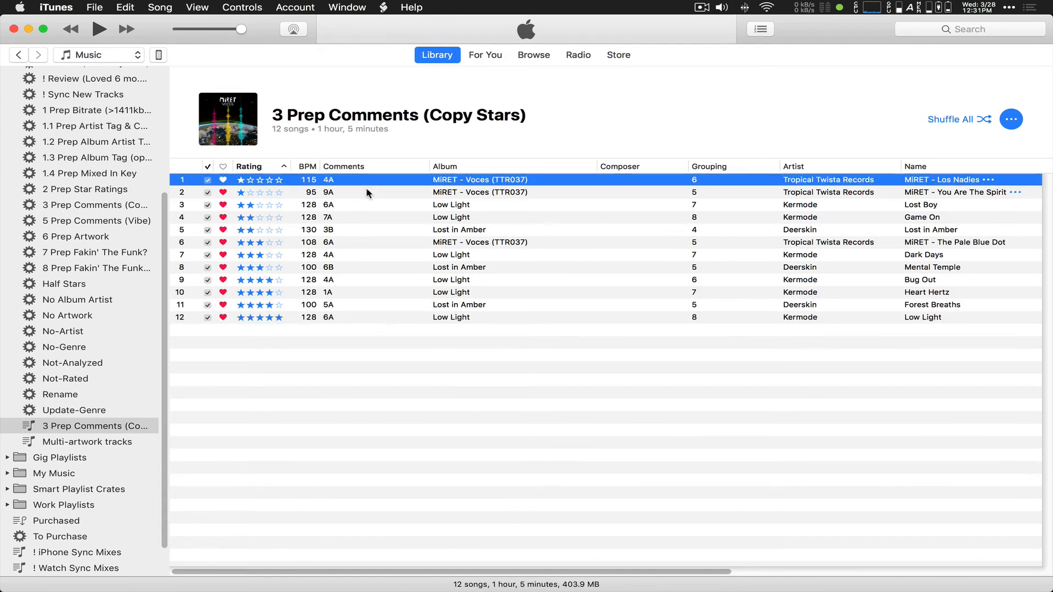
shift+click(366, 192)
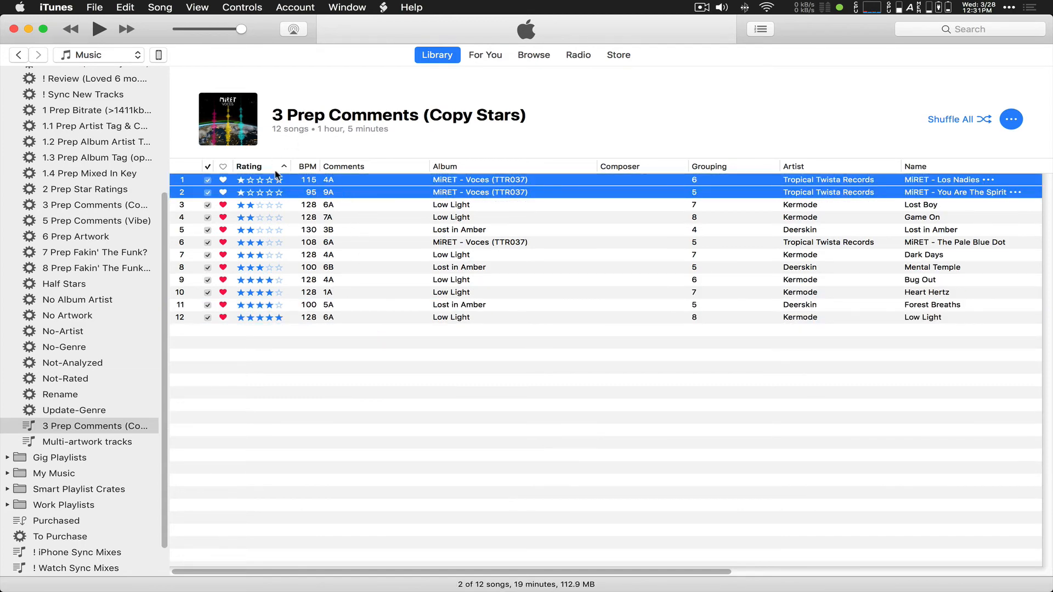
click(385, 8)
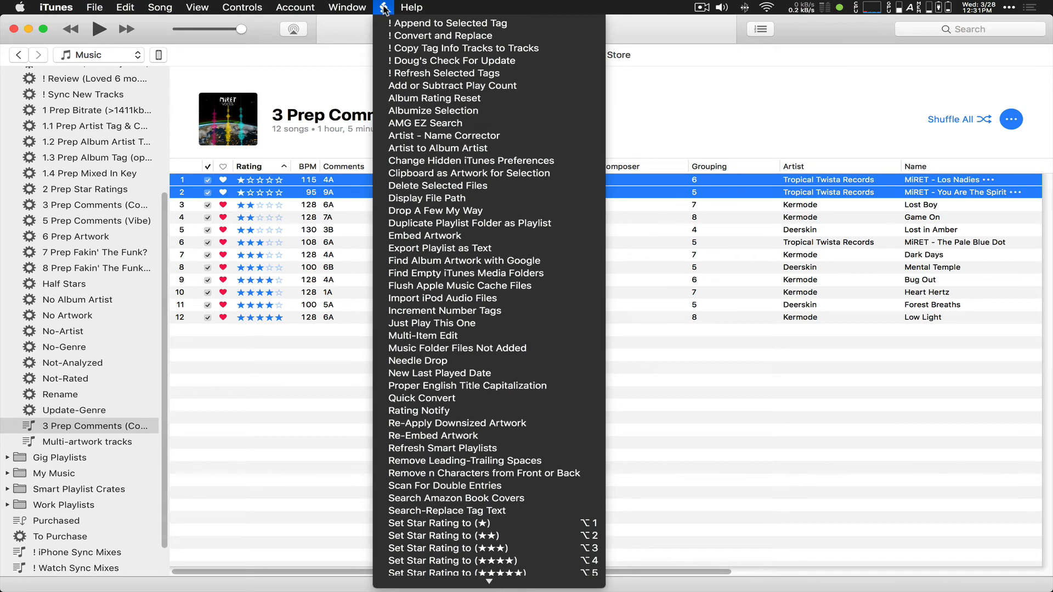
Step: Prefix the two one-star tracks' Comments with '*' via Append to Selected Tag at Beginning
click(431, 25)
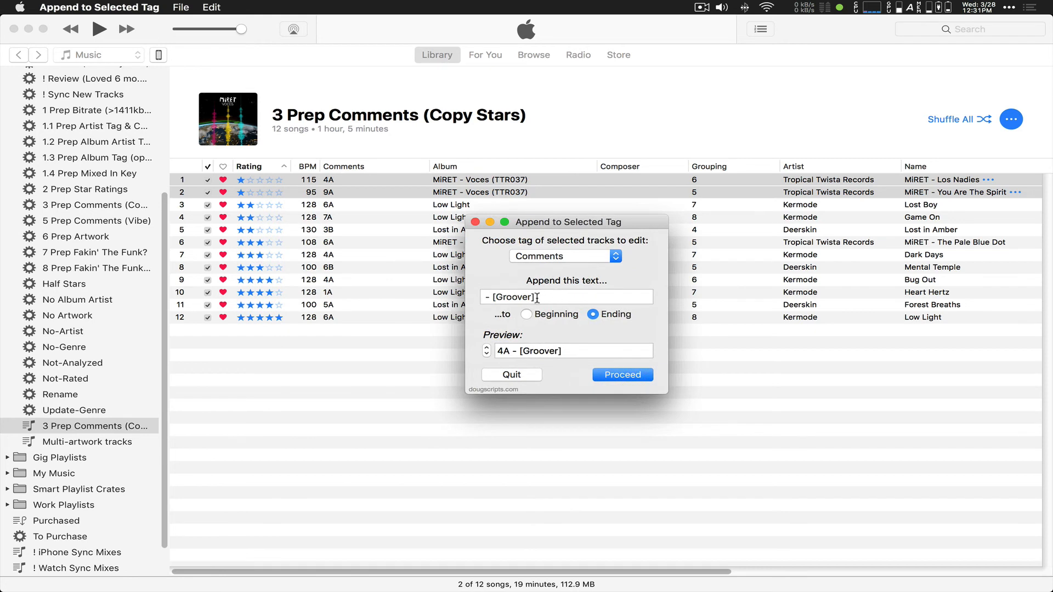
drag(537, 297, 444, 294)
text(*)
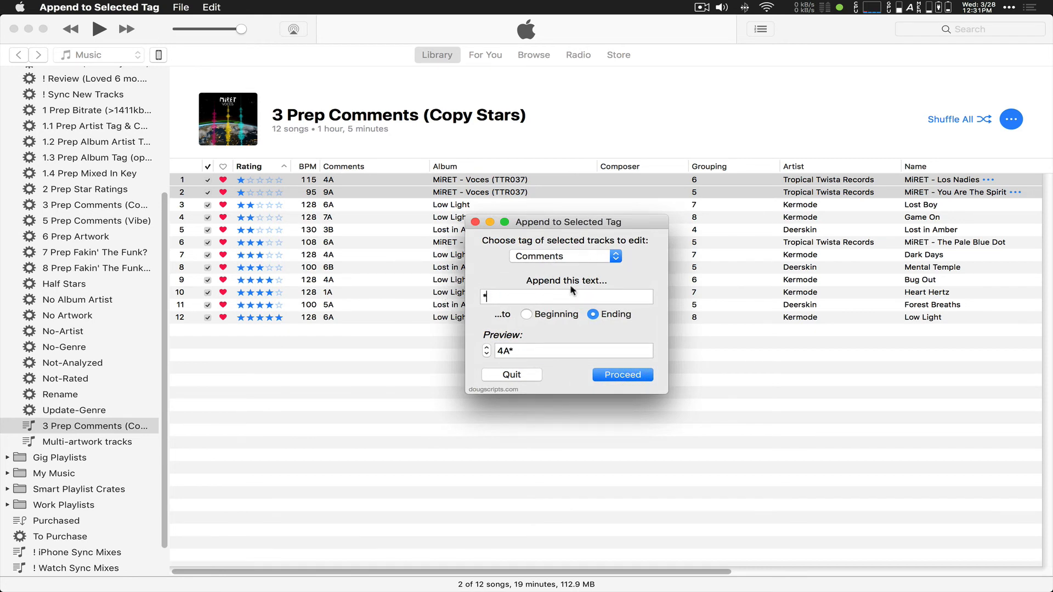
click(526, 315)
click(615, 375)
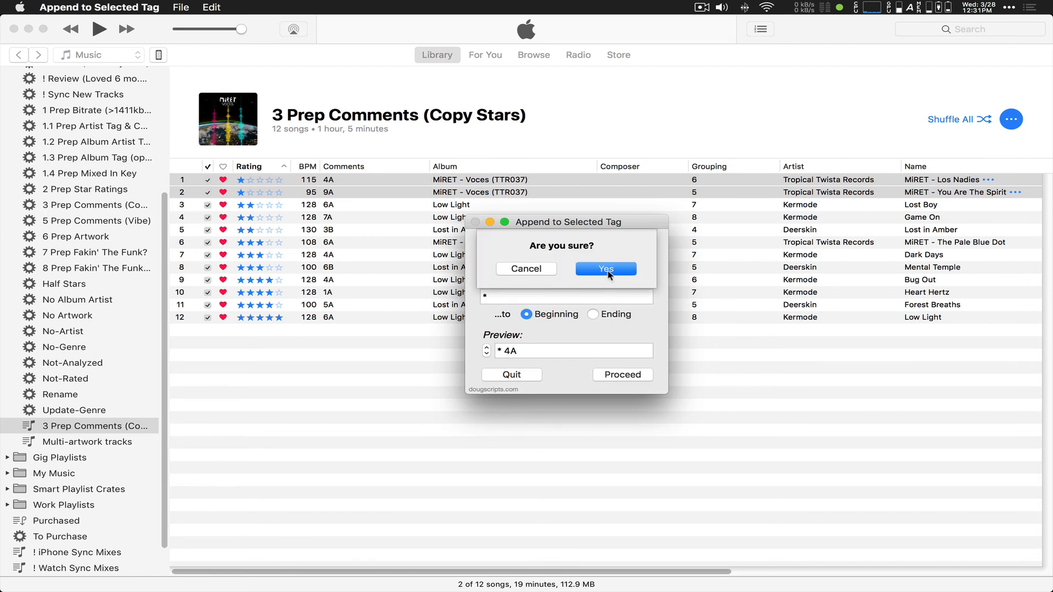
click(607, 269)
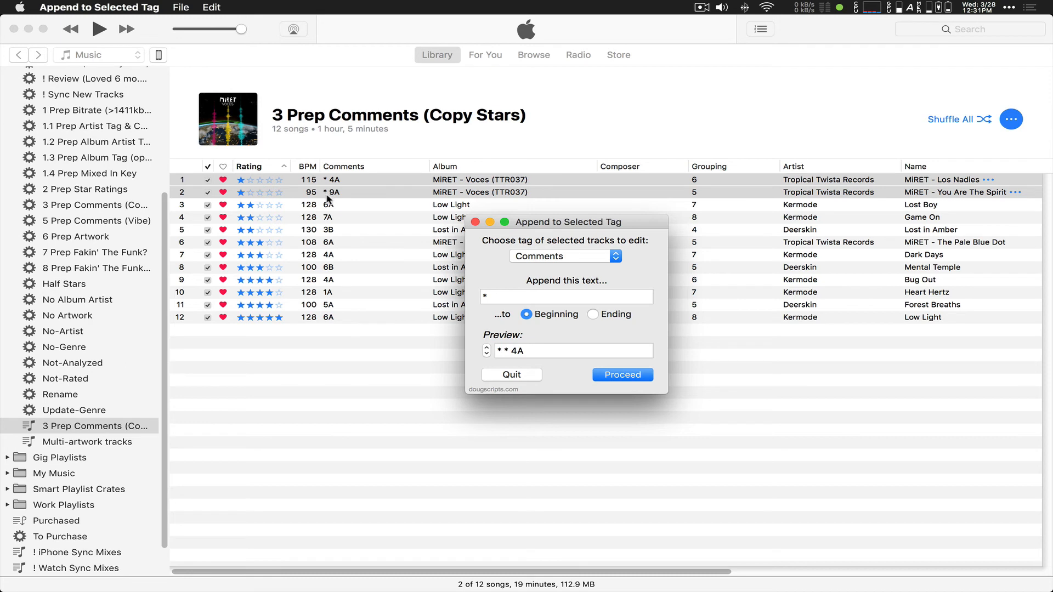
Step: Prefix the two-star tracks, from Lost Boy, with '**' in Comments
click(331, 208)
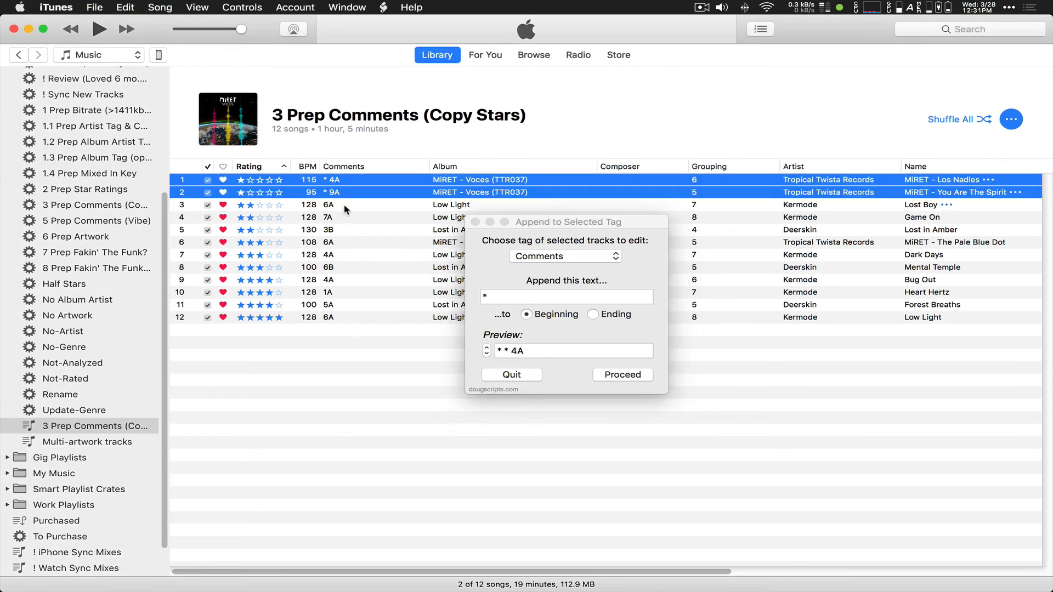
click(328, 207)
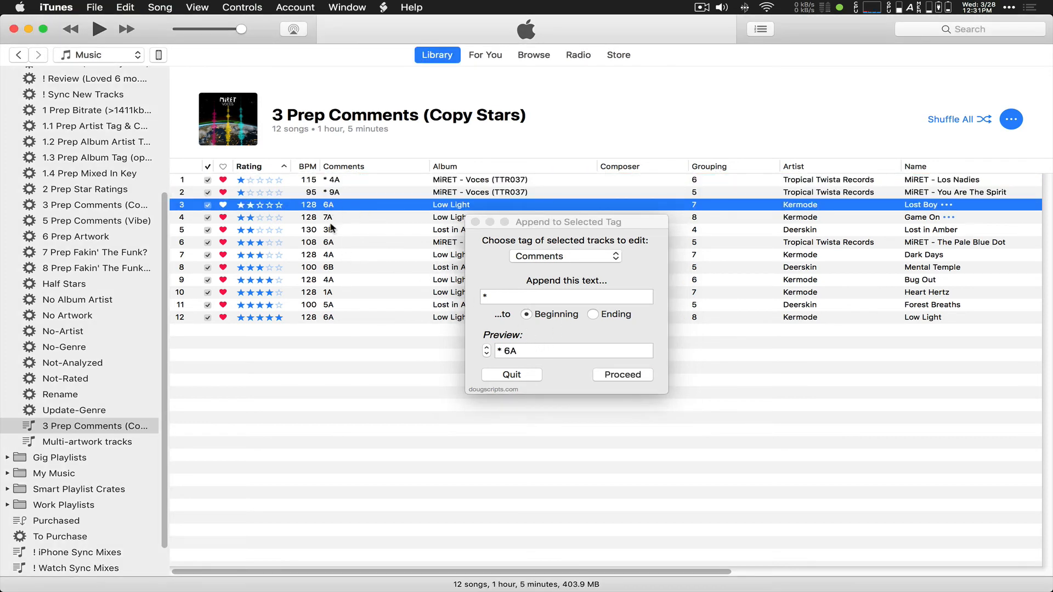
shift+click(329, 231)
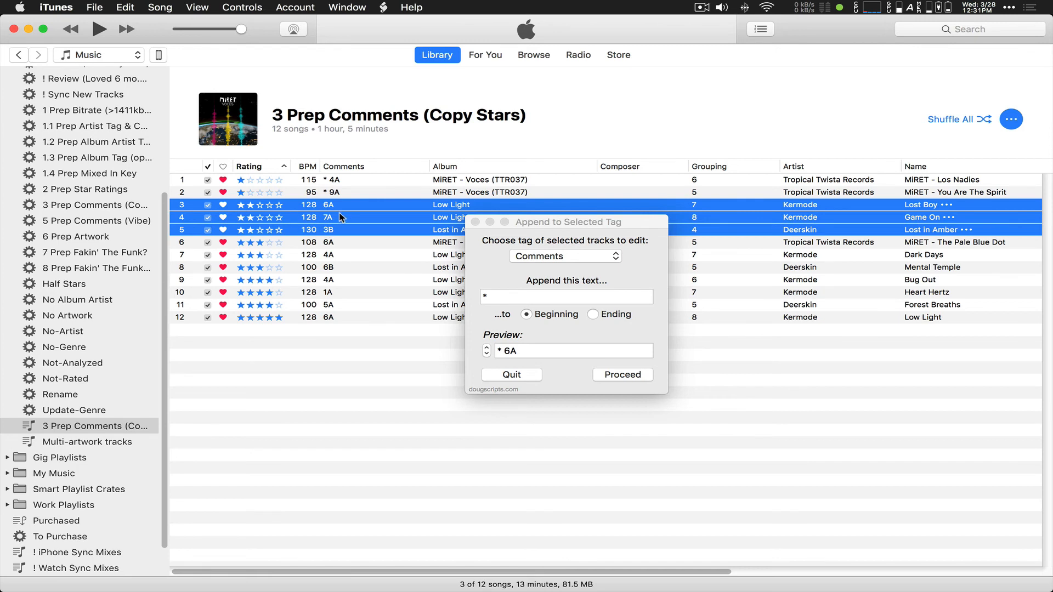
click(484, 297)
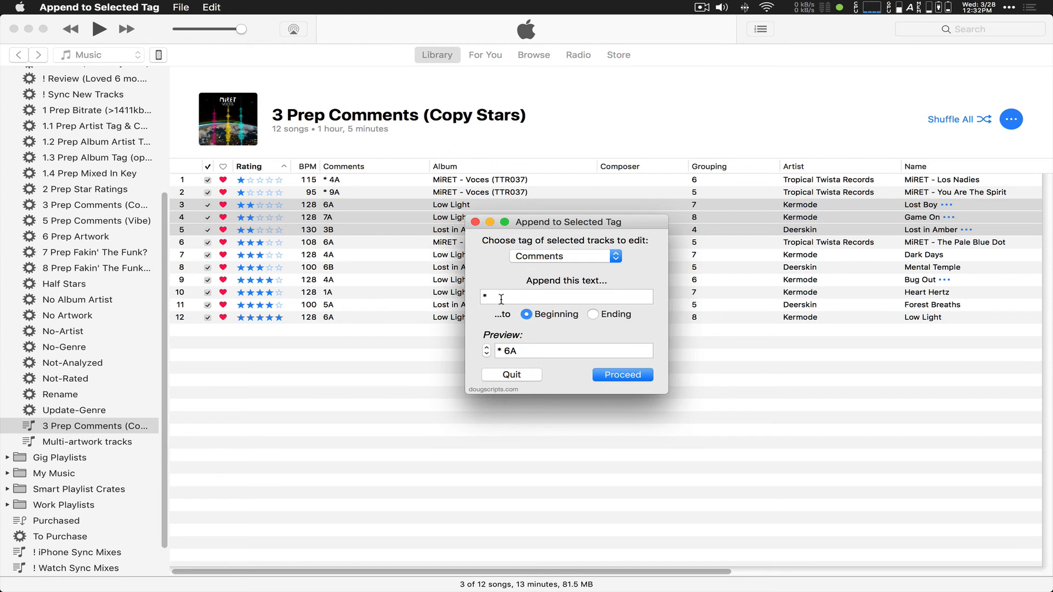
text(*)
click(614, 375)
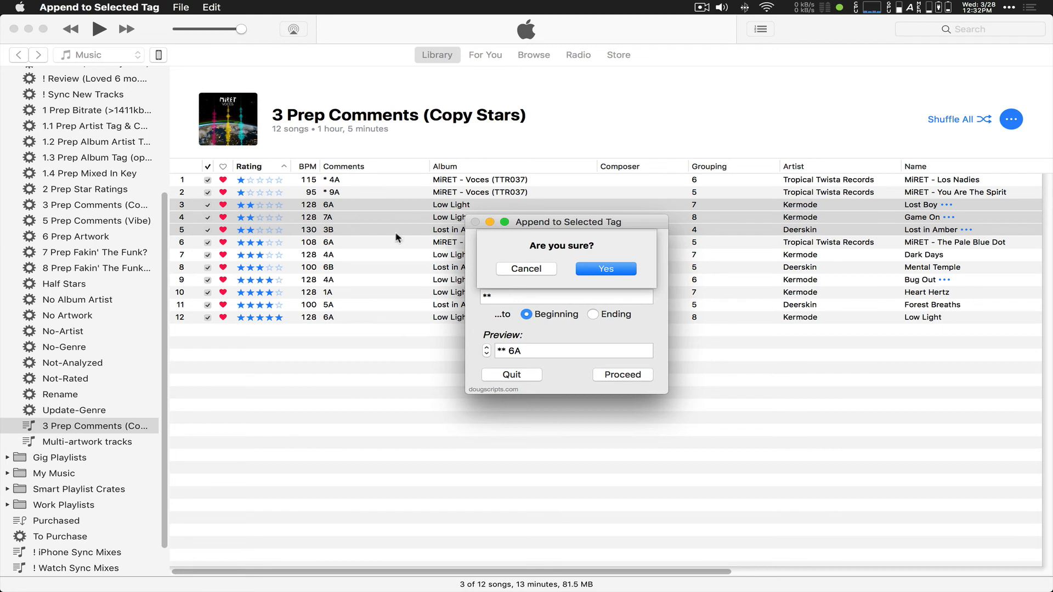
click(598, 266)
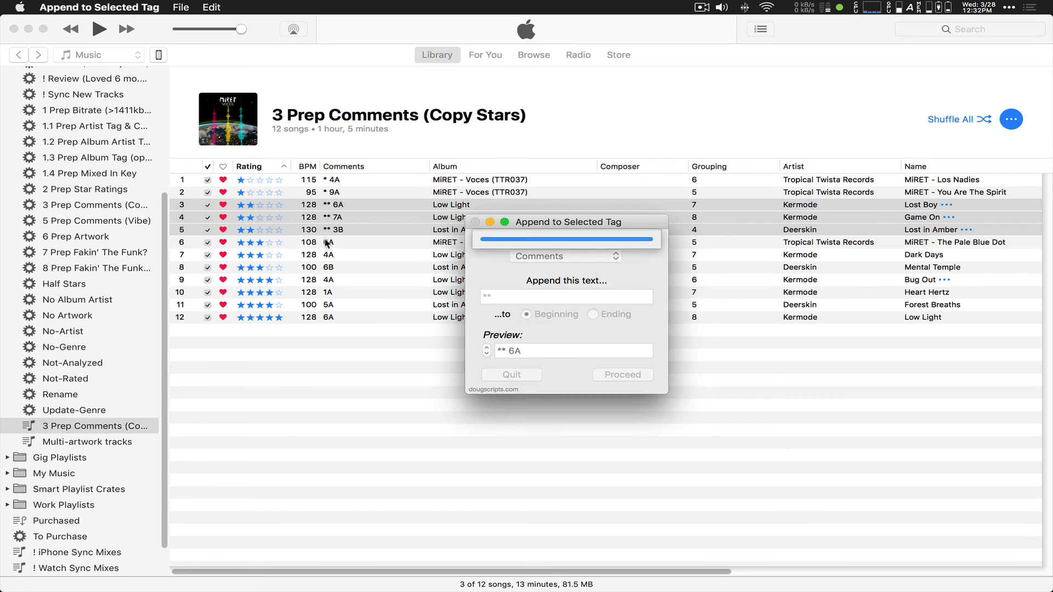
Step: Prefix the three-star tracks, from The Pale Blue Dot, with '***' in Comments
click(329, 242)
shift+click(335, 269)
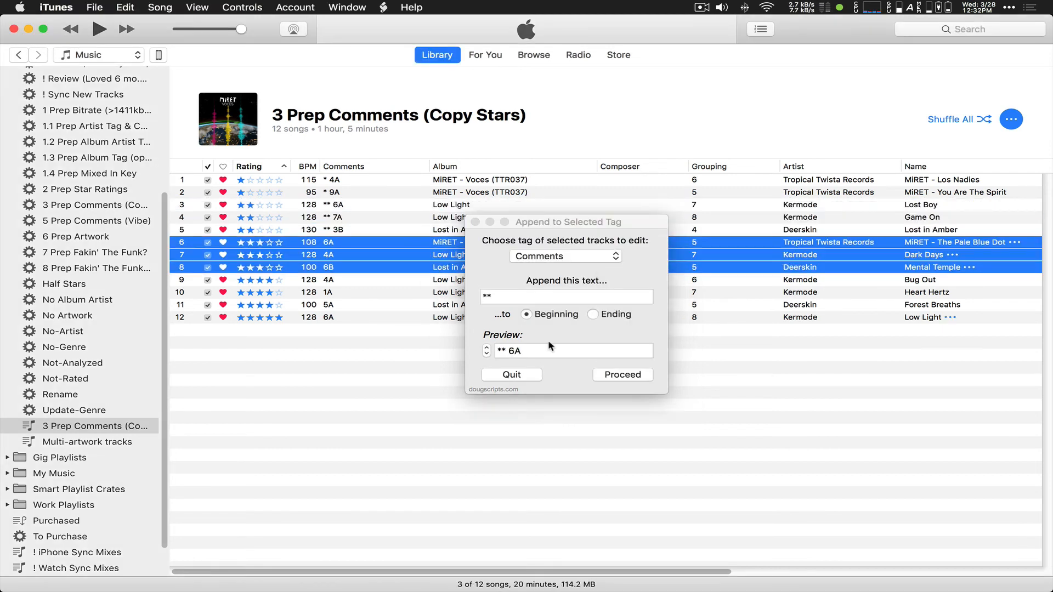
click(488, 297)
text(*)
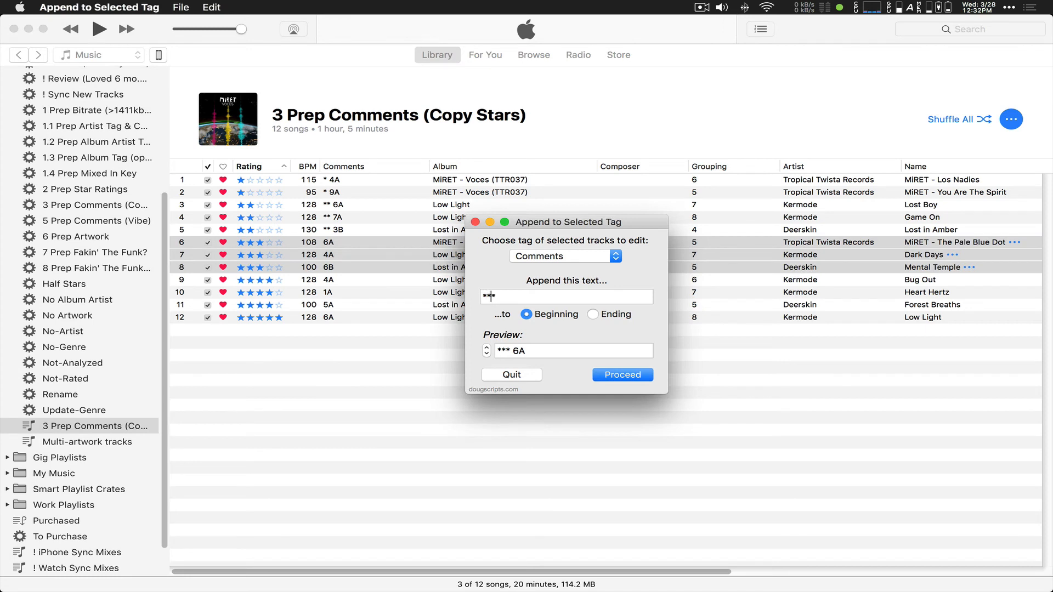
click(616, 378)
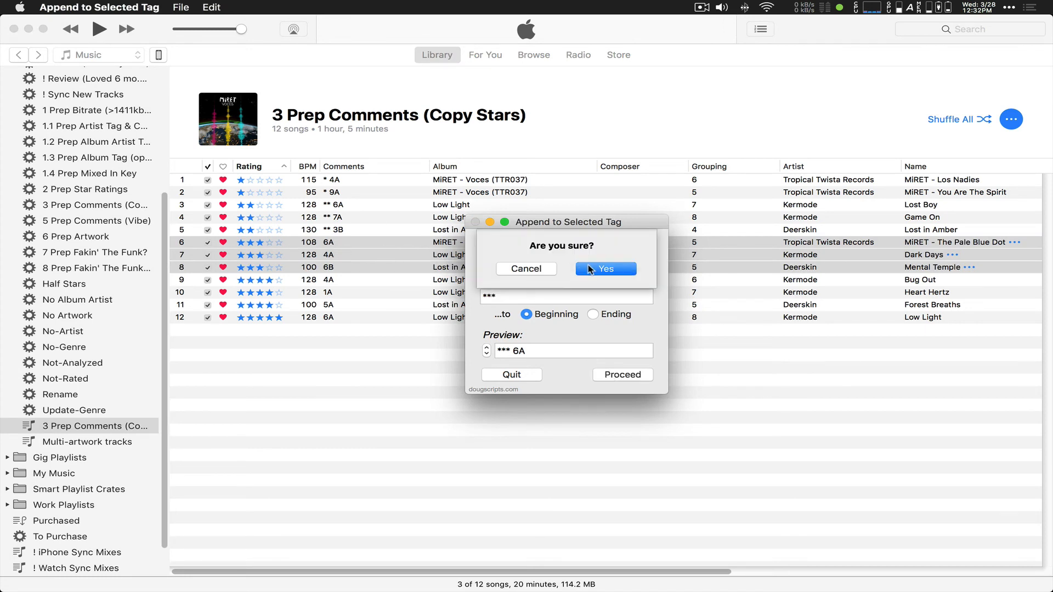
click(590, 269)
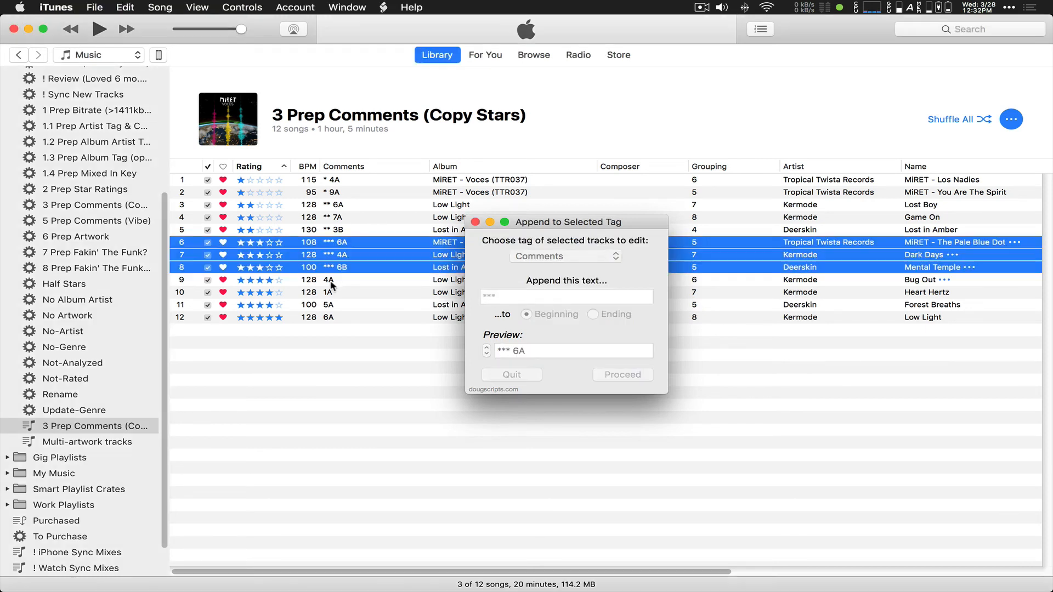
Step: Prefix the four-star tracks, Bug Out to Forest Breaths, with '****' in Comments
drag(332, 284, 334, 310)
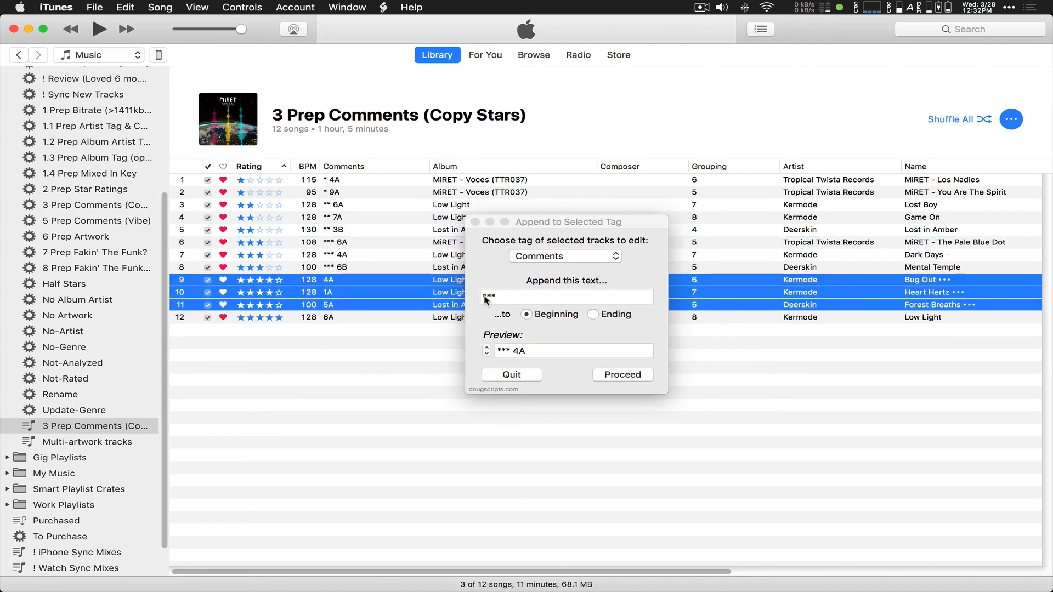
click(486, 299)
text(*)
click(623, 374)
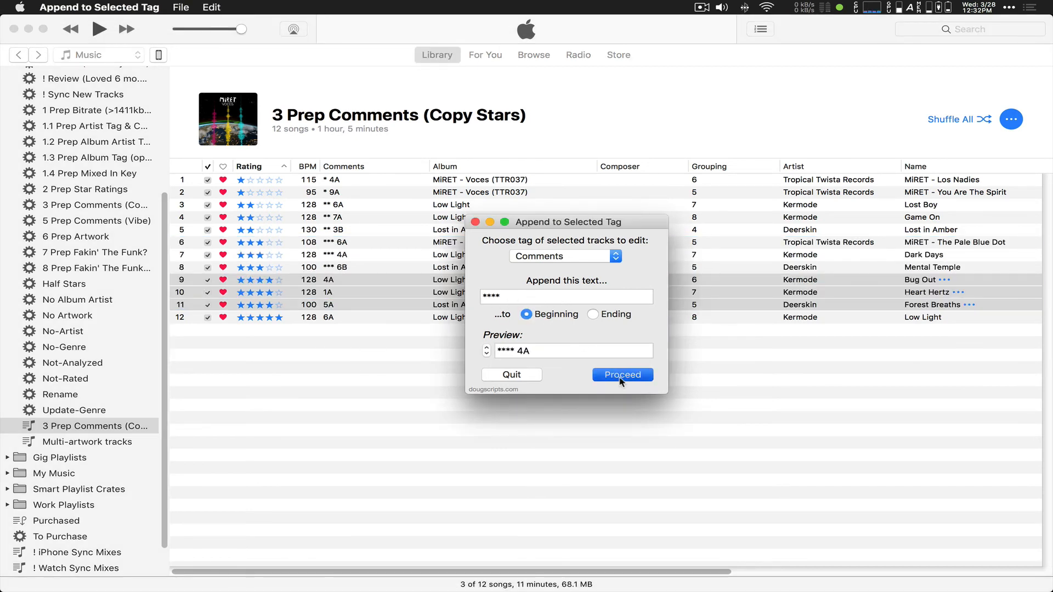
click(594, 269)
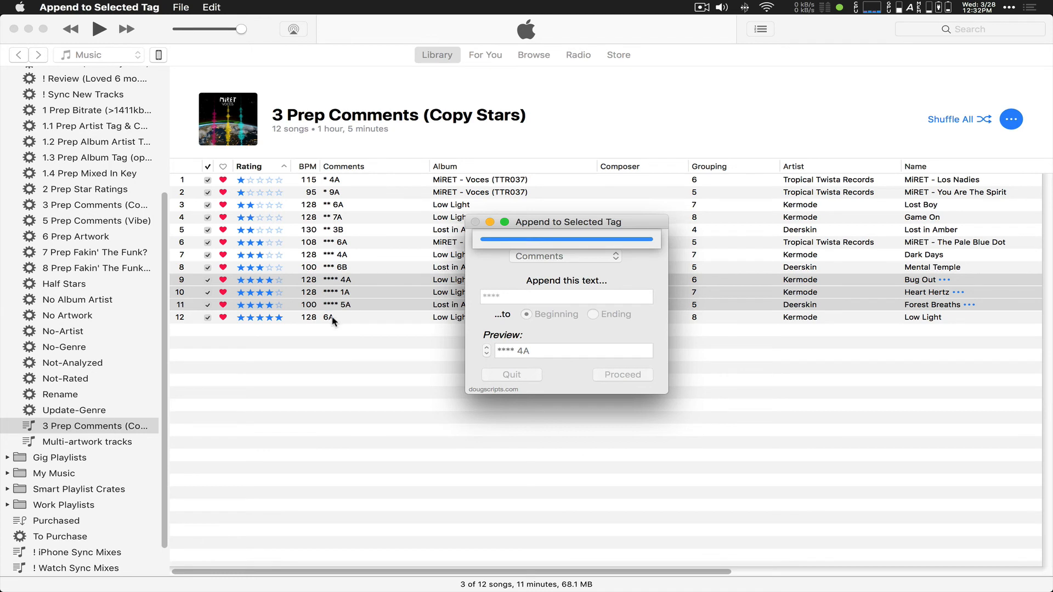
Step: Prefix the five-star Low Light's Comments with '*****', then quit the script
click(325, 319)
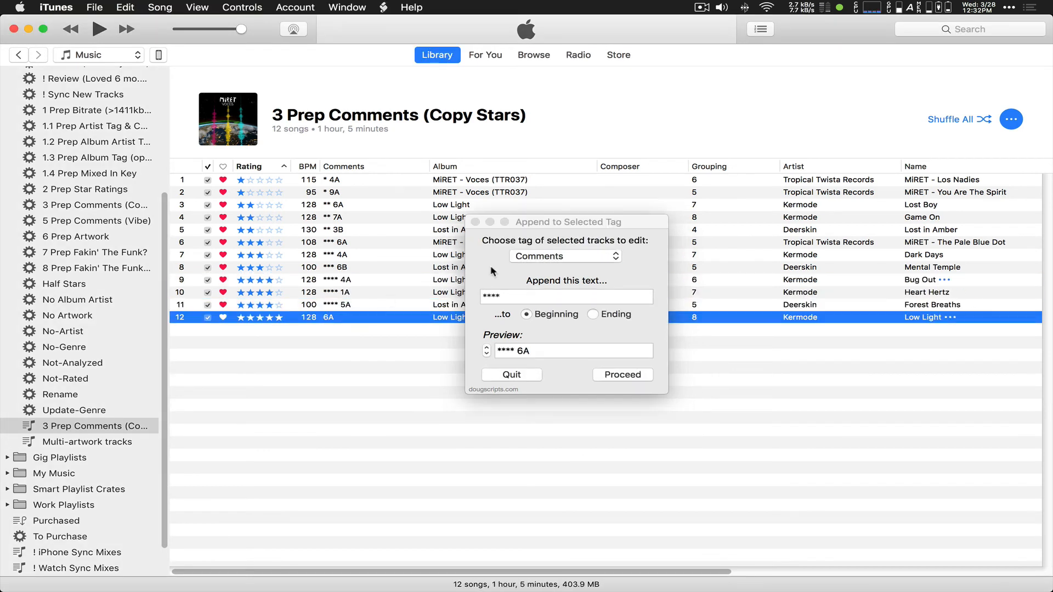
click(495, 297)
text(*)
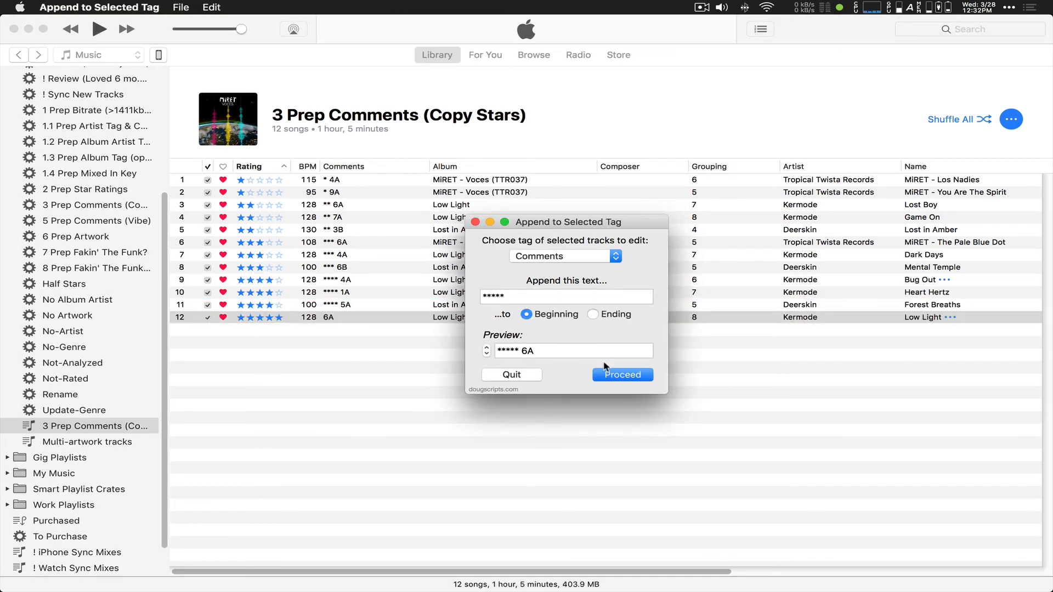
click(618, 376)
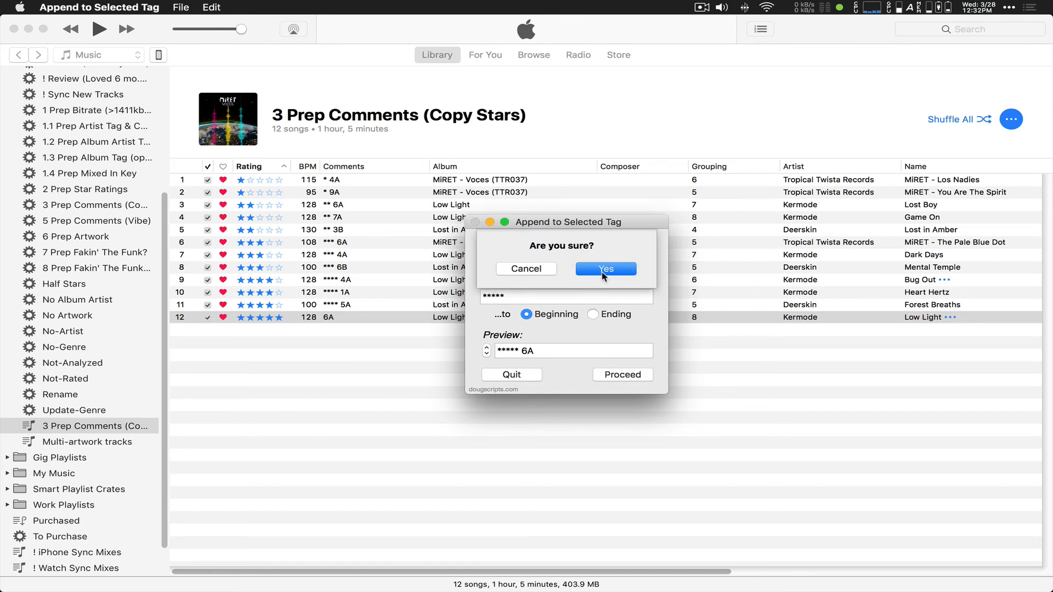
click(606, 269)
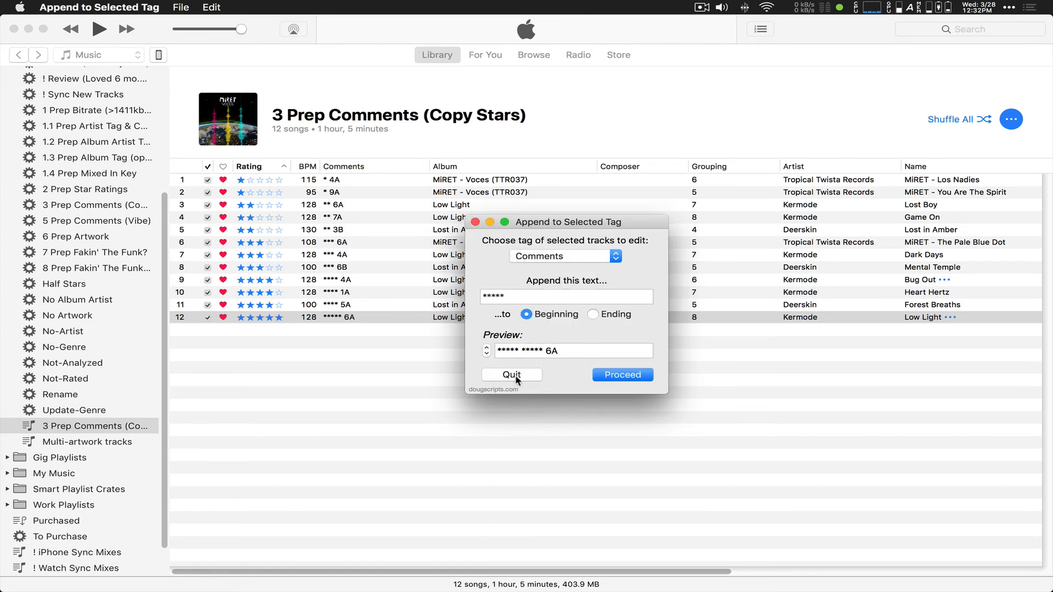
click(514, 375)
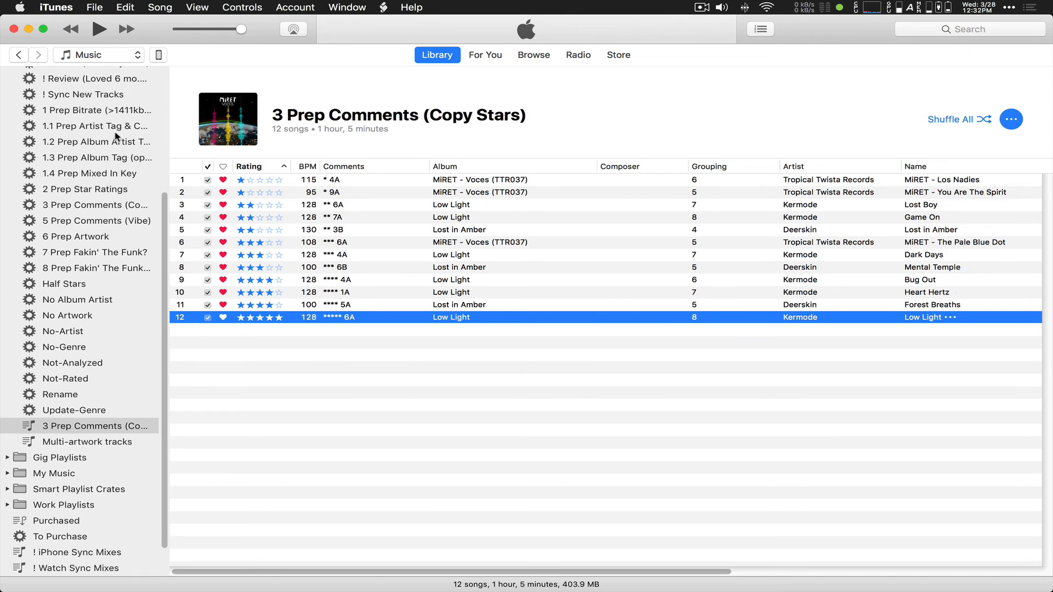
Step: Show the 5 Prep Comments (Vibe) playlist sorted by Date Added, newest first
click(87, 127)
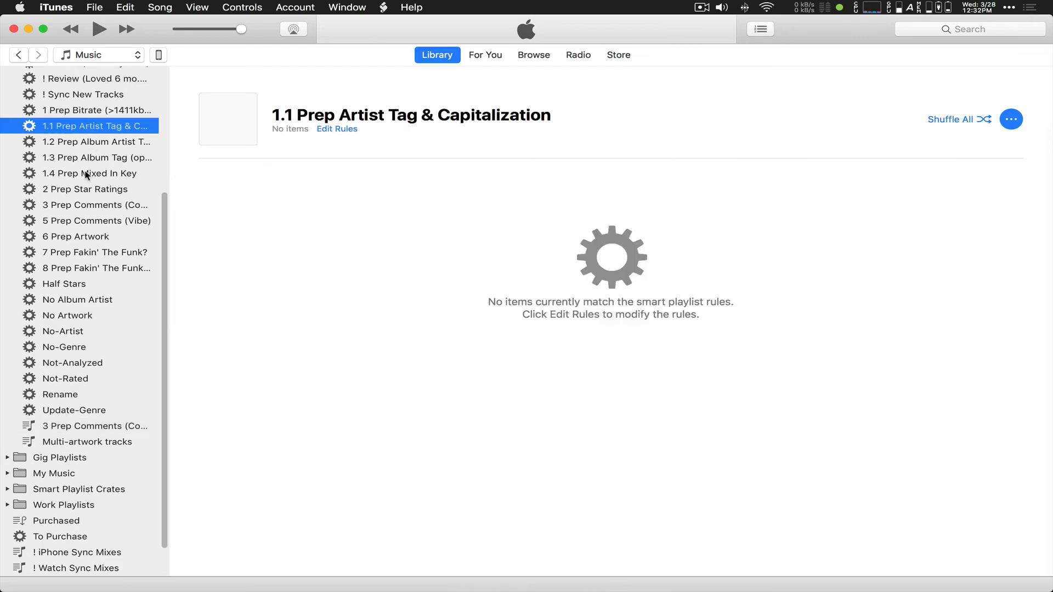
click(88, 174)
click(88, 204)
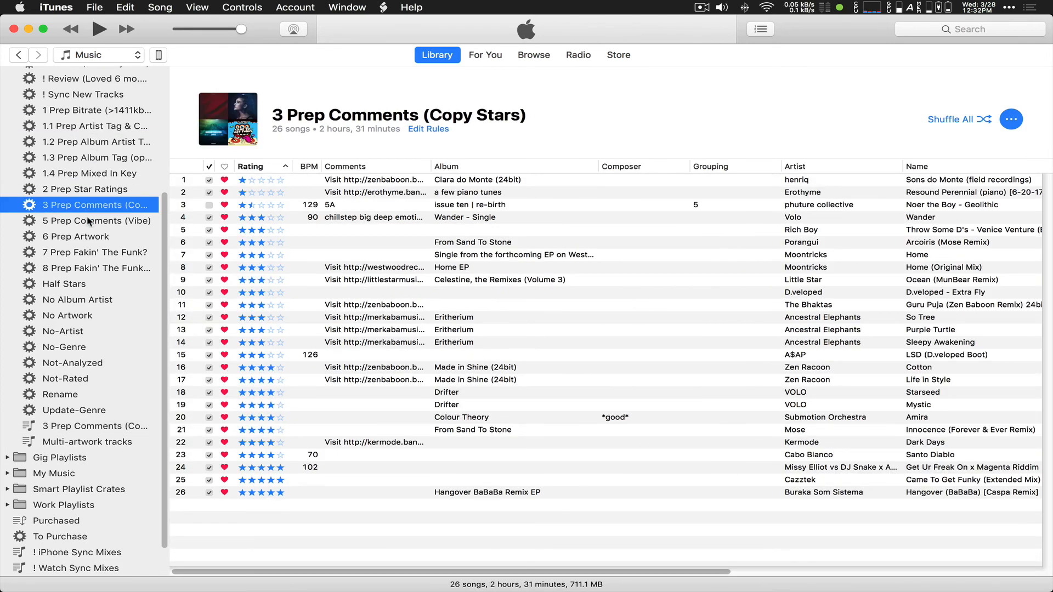
click(89, 221)
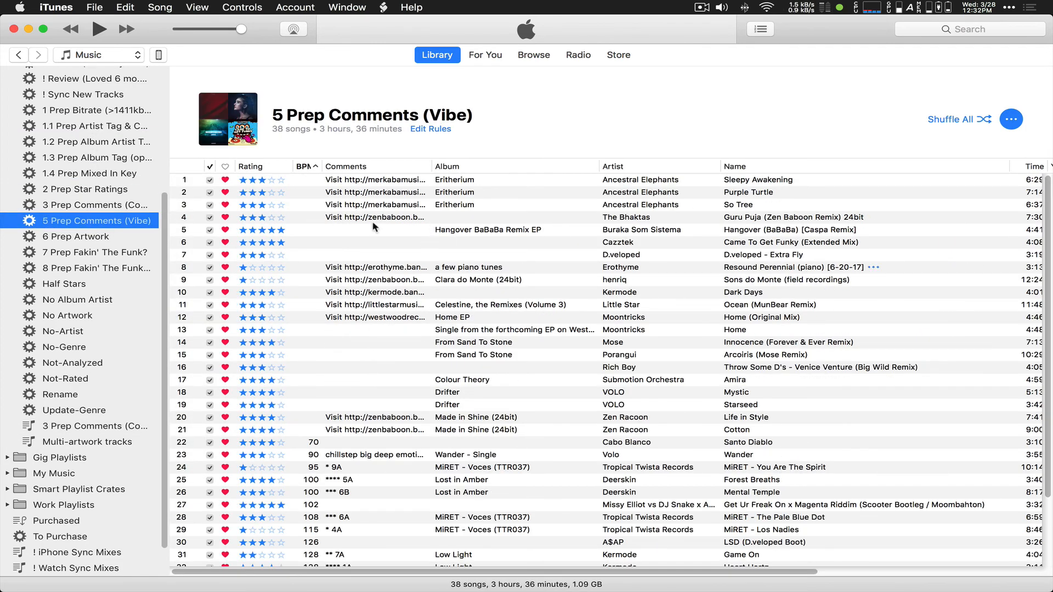
drag(548, 573, 773, 573)
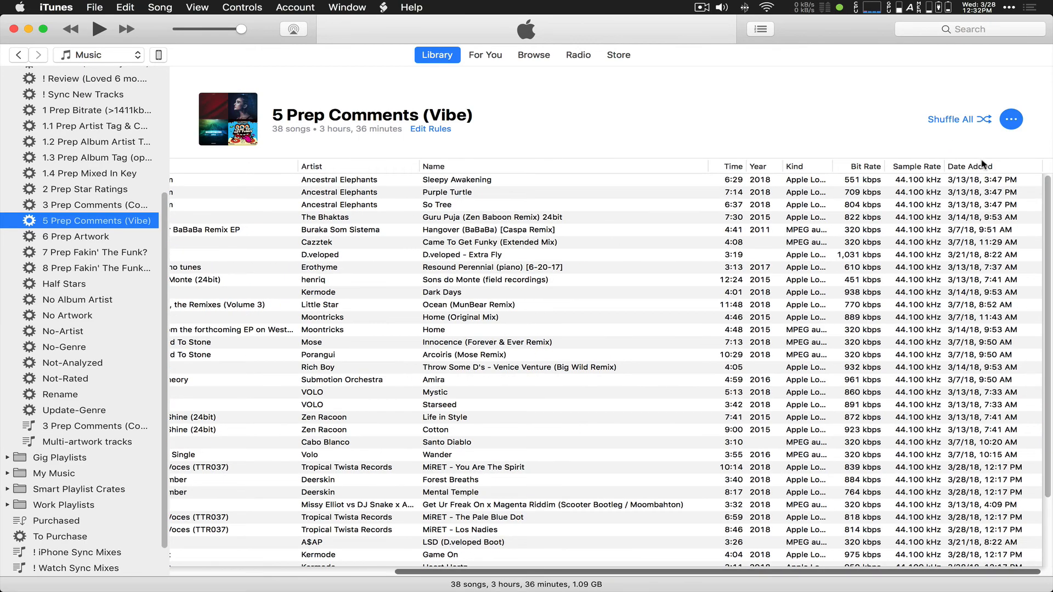
click(940, 165)
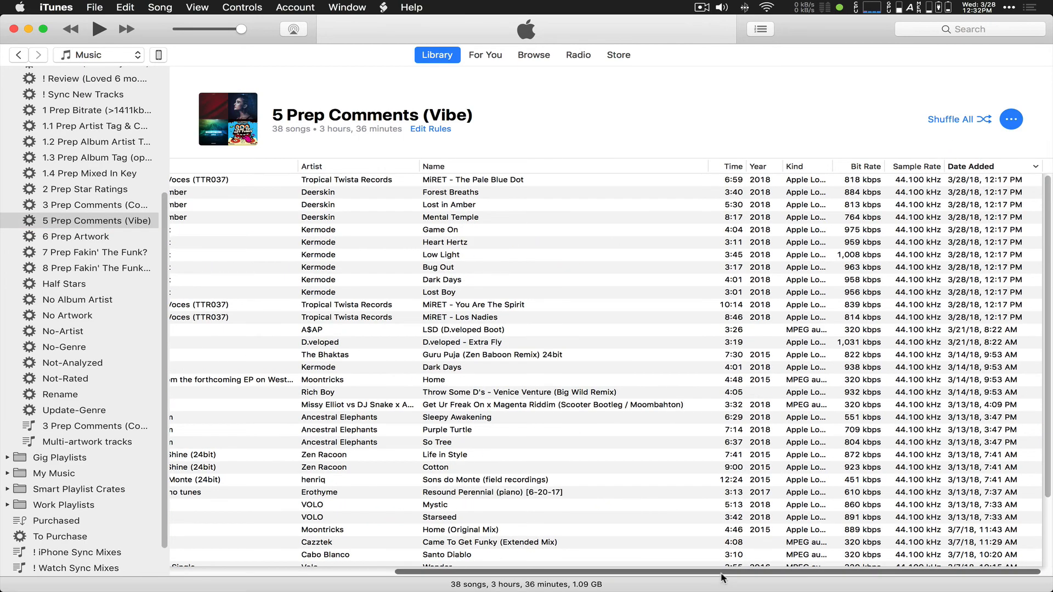
drag(723, 573, 349, 559)
Step: Play The Pale Blue Dot, leaving its comment unchanged, then pause it
click(343, 181)
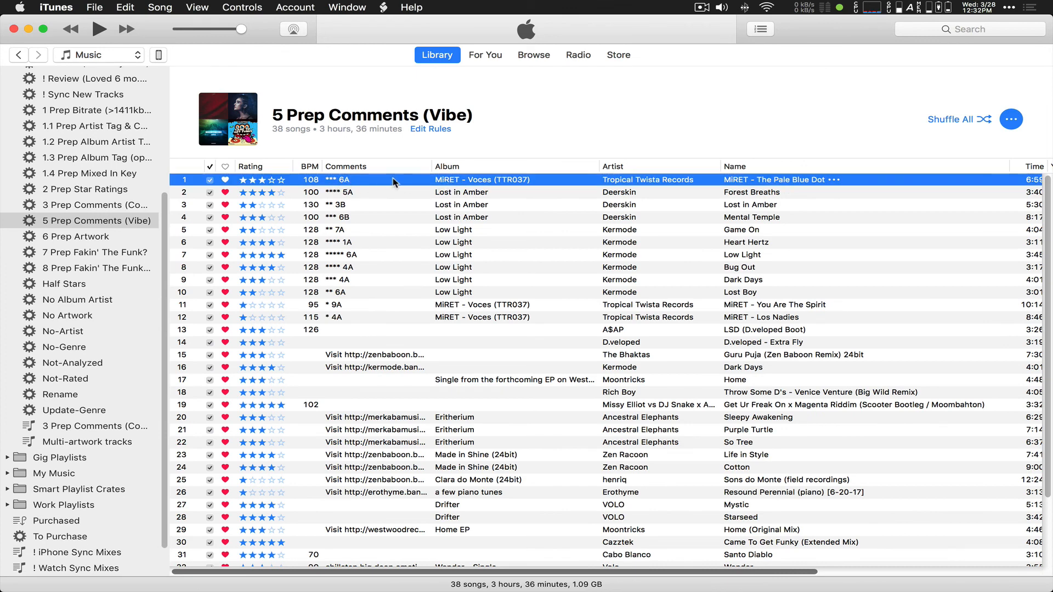
click(345, 183)
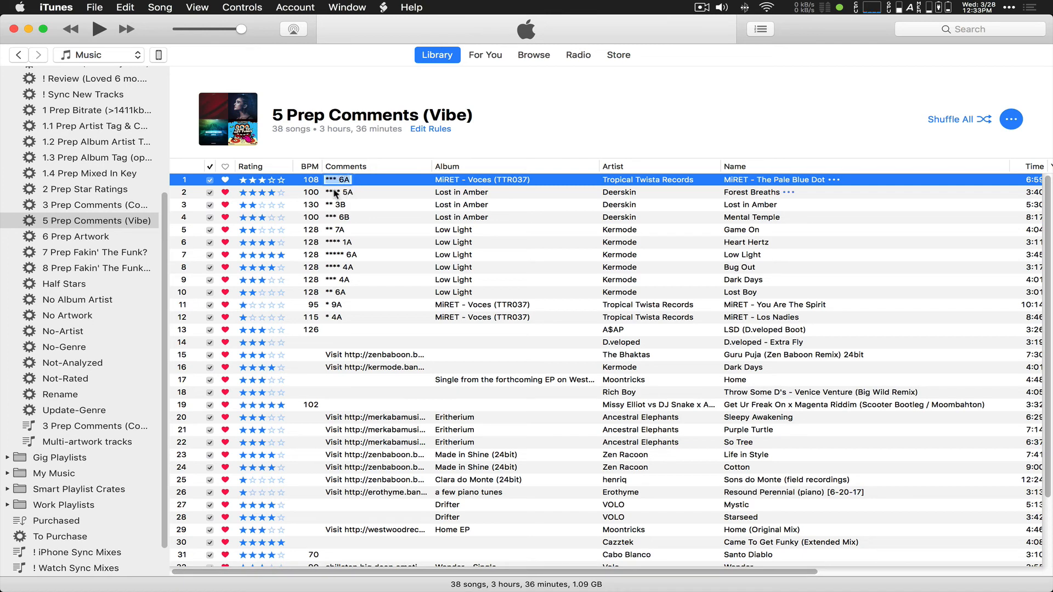
click(348, 196)
double_click(348, 182)
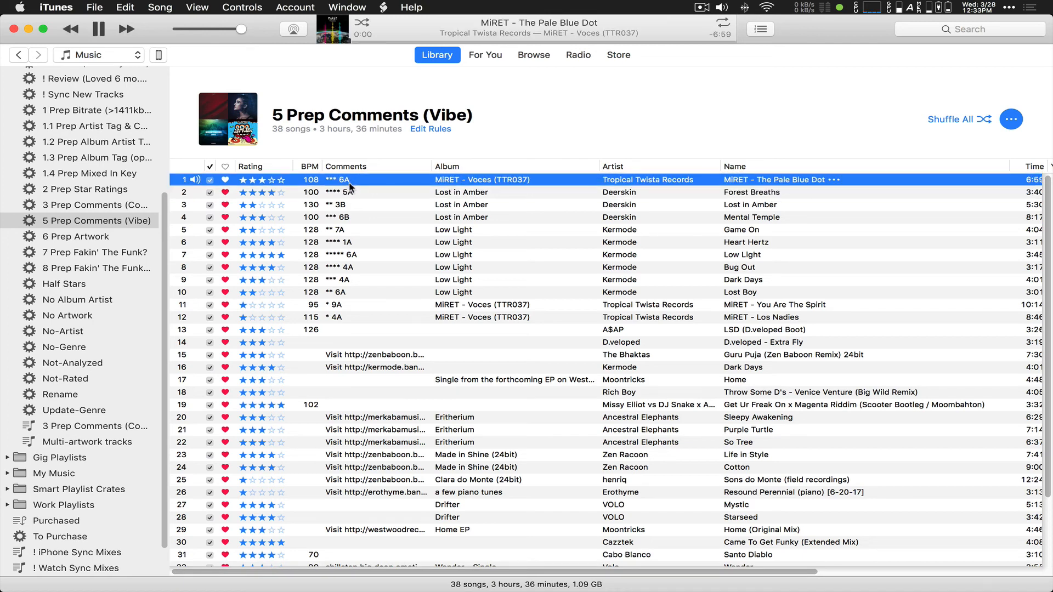
key(space)
Step: Launch the Multi-Item Edit script from the scripts menu and move its window aside
click(383, 7)
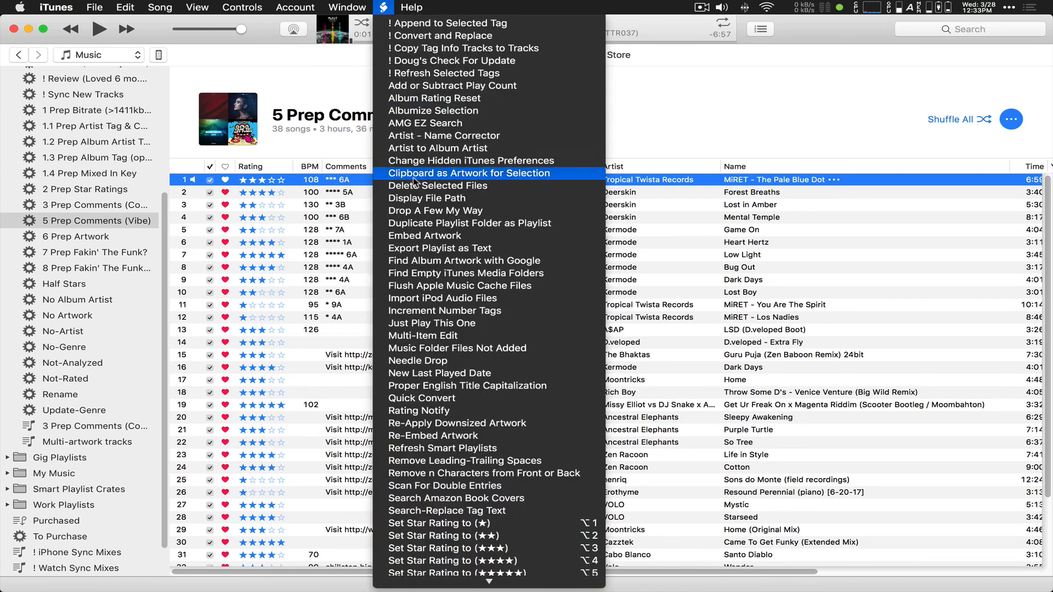
click(431, 336)
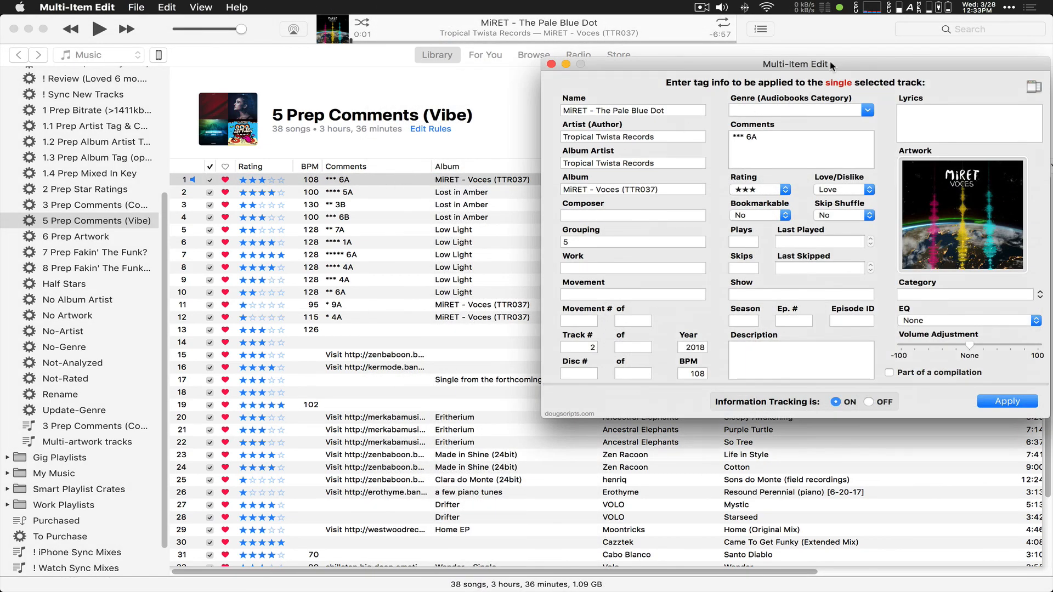
drag(834, 65, 799, 42)
Step: Edit the comment to '*** 6A - [Opener]', then close the editor without applying
click(755, 114)
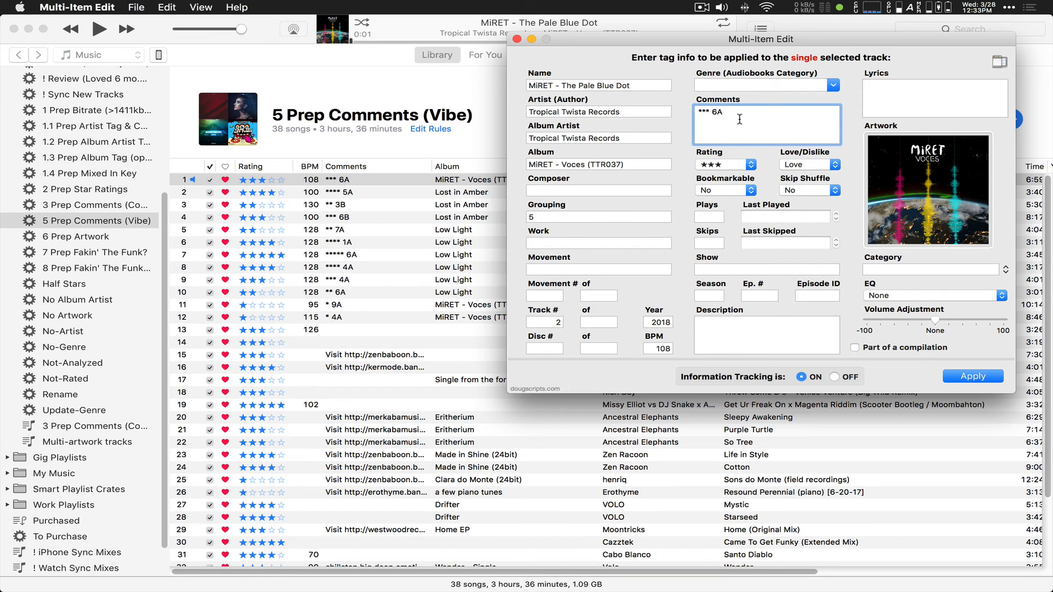
text(-  - [Opener])
drag(737, 112, 722, 112)
key(BackSpace)
text(-)
click(517, 41)
Step: Append ' - [Groover]' to The Pale Blue Dot's comment using the text-expander shortcut
click(344, 181)
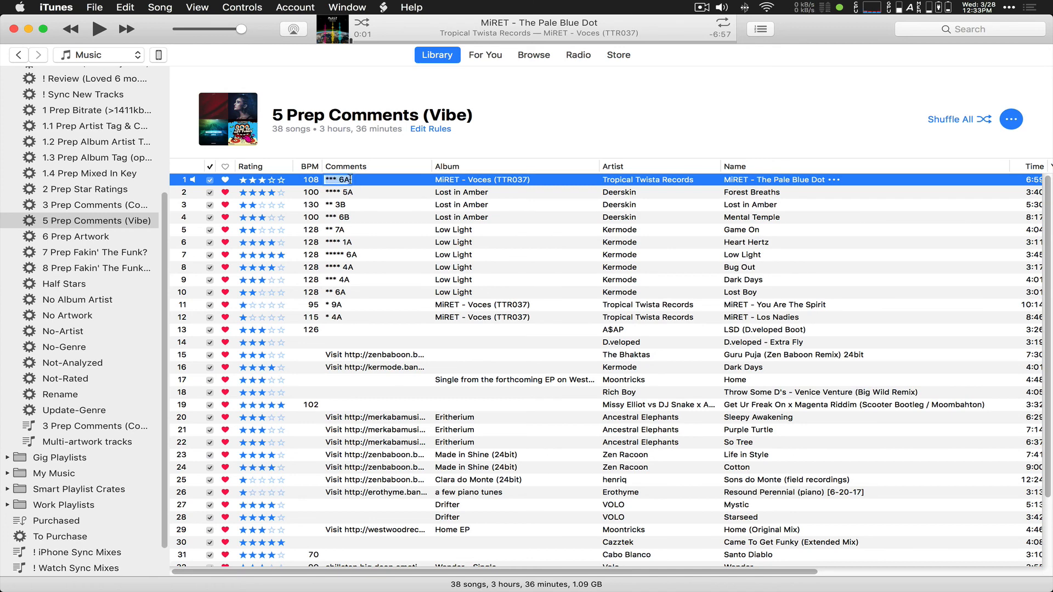
click(350, 179)
text(;)
key(BackSpace)
text(- [Groover])
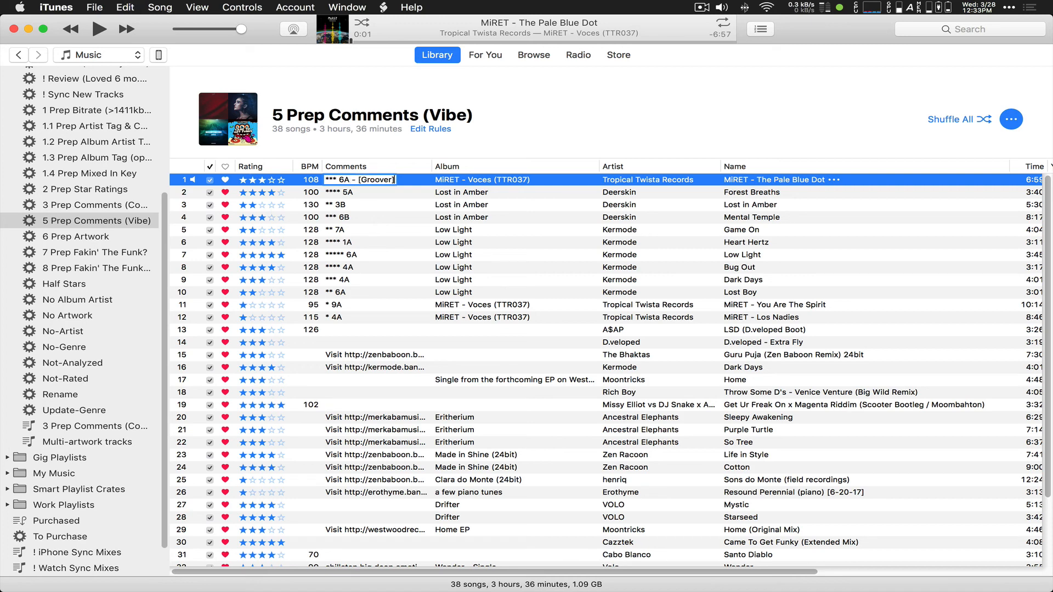
click(352, 193)
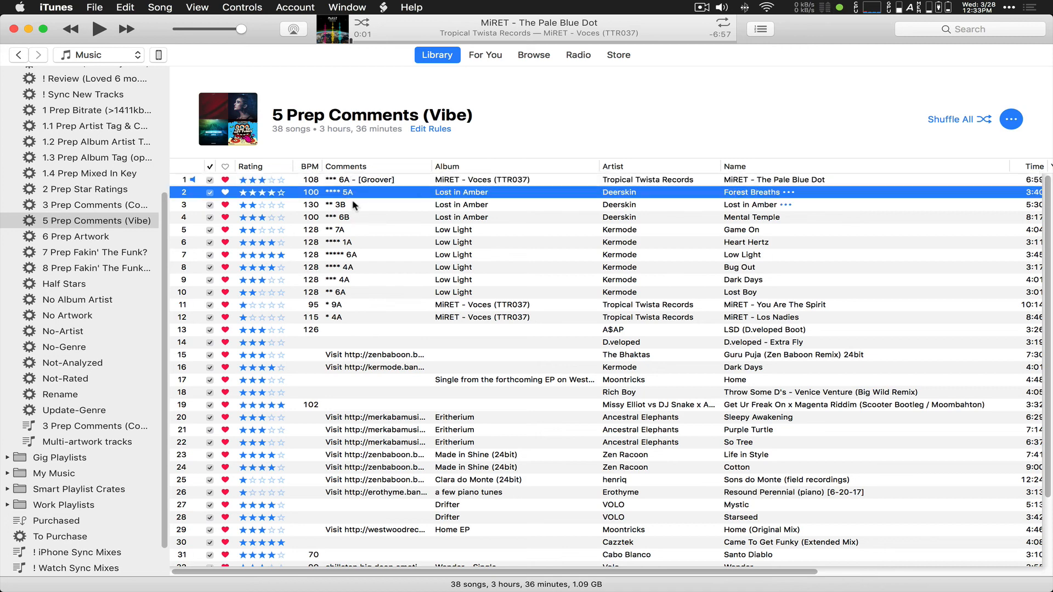
Step: Append ' - [Banger]' to the comments of Forest Breaths and Heart Hertz
click(356, 179)
key(Right)
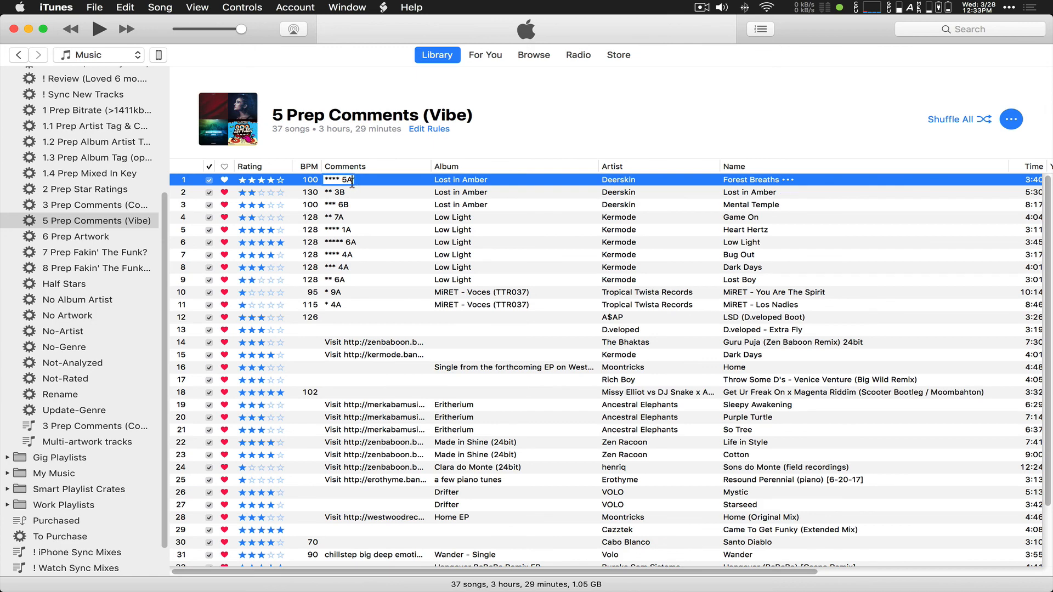
text(a)
key(BackSpace)
text(- [Banger])
key(Return)
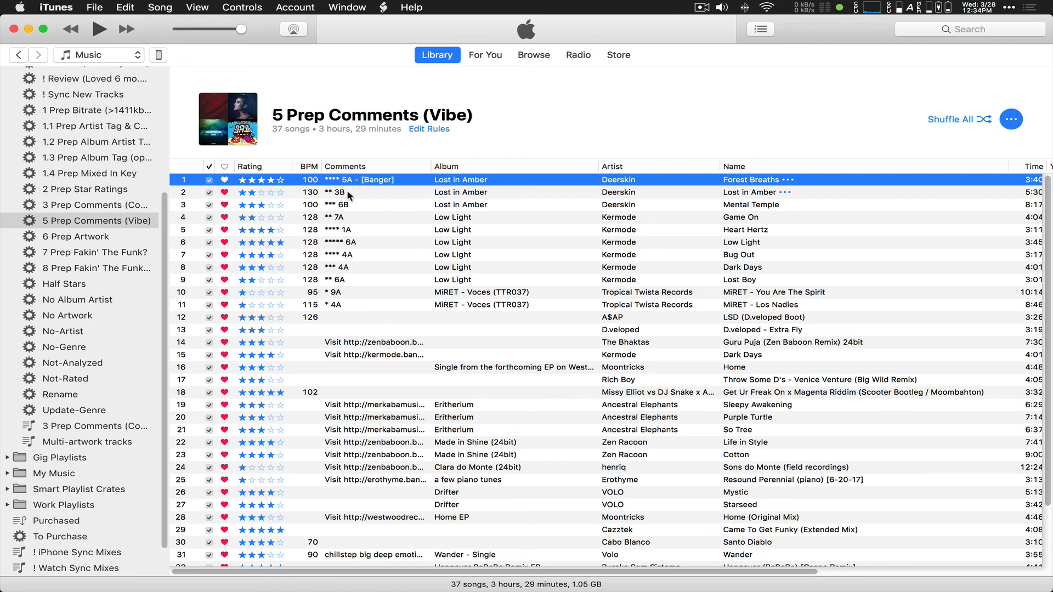
click(341, 181)
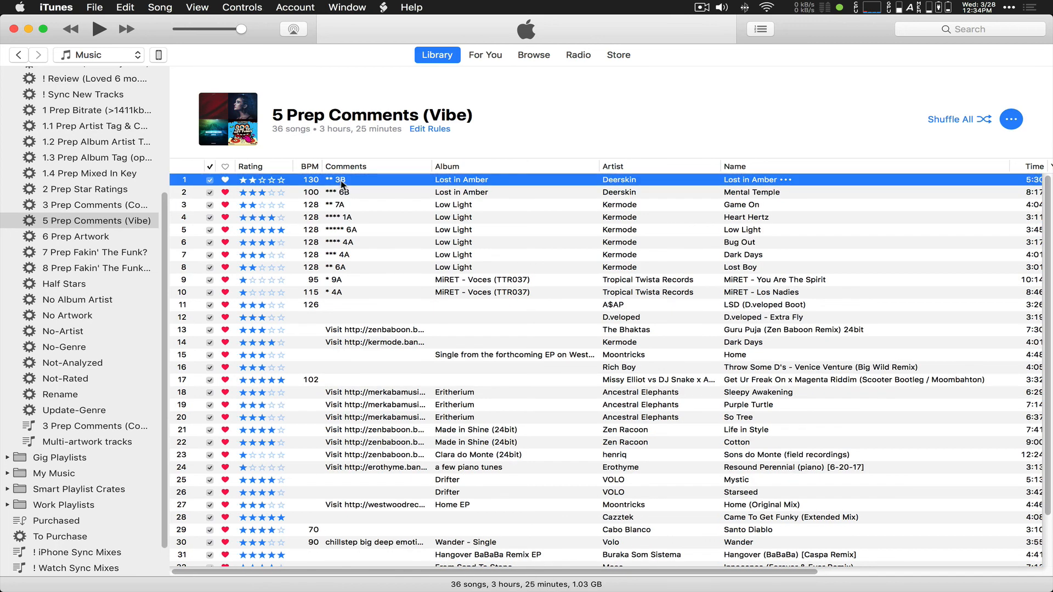
click(341, 182)
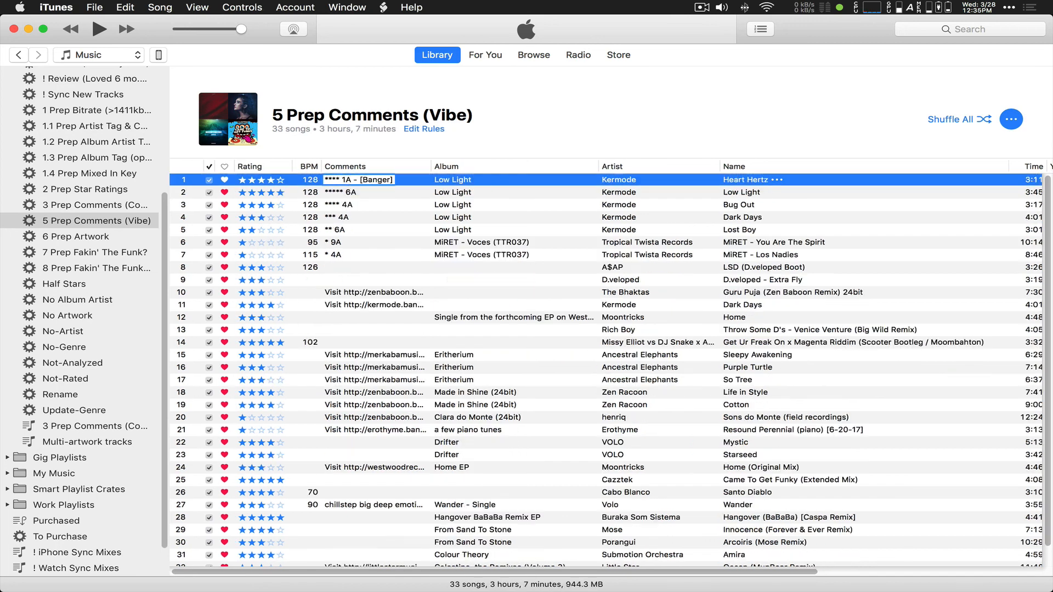
key(Return)
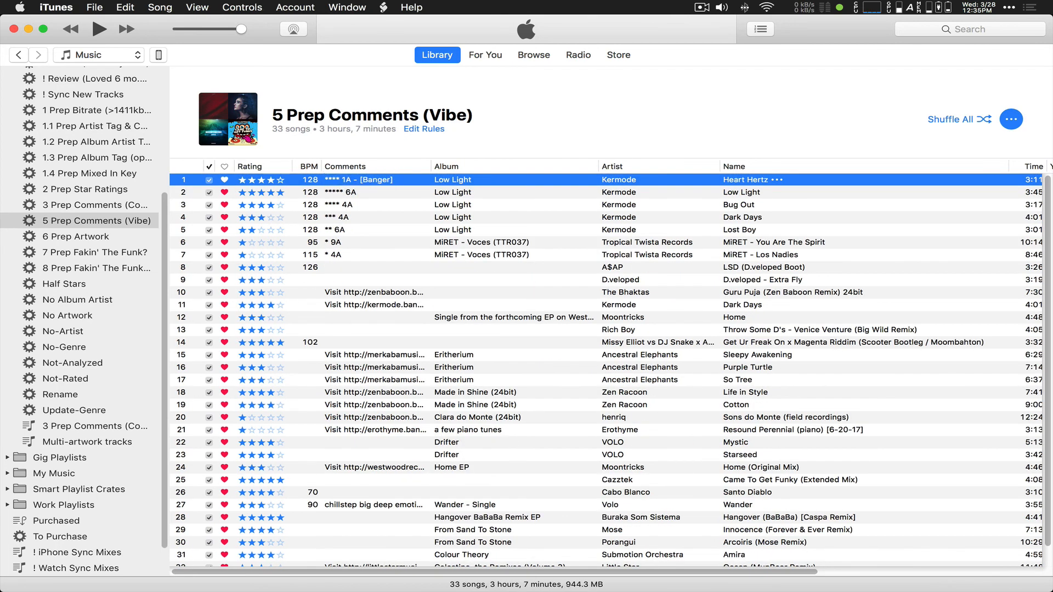
Step: Tag Low Light's comment with ' - [Banger]' and Bug Out's with [Groover]
click(353, 182)
click(354, 181)
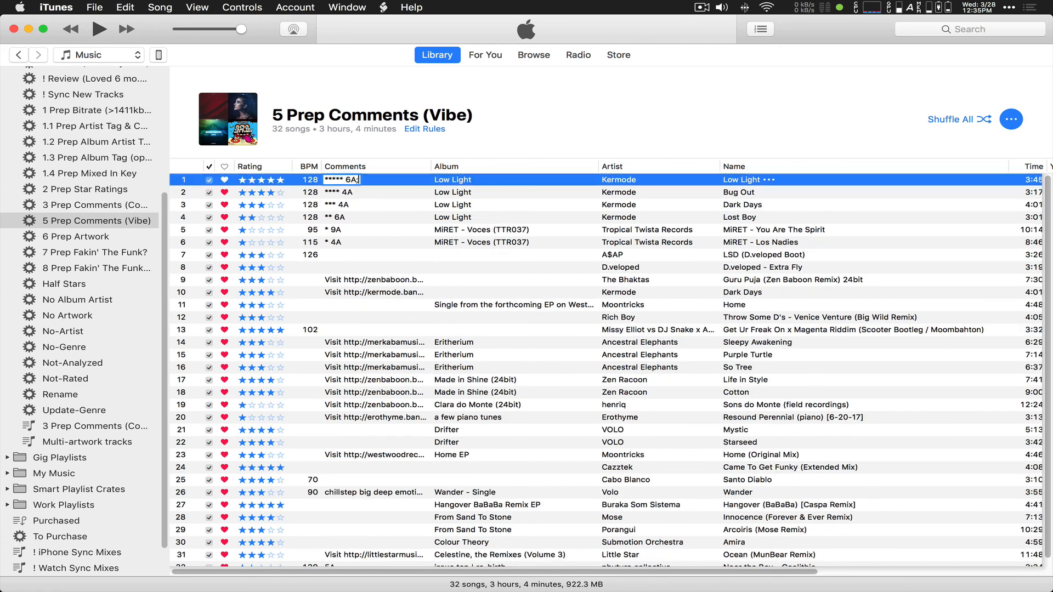
text(- [Banger])
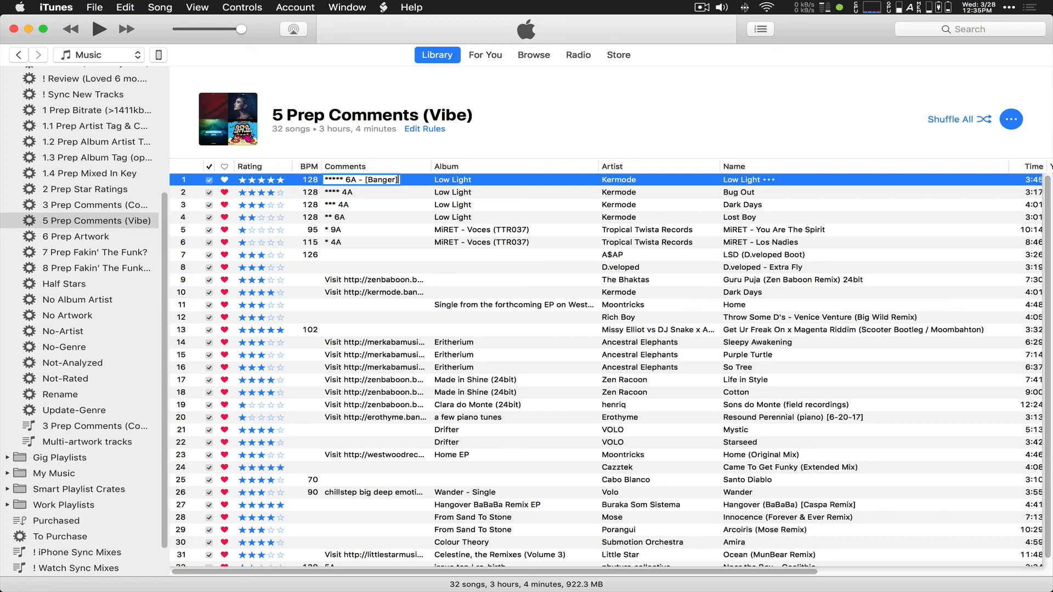
key(Return)
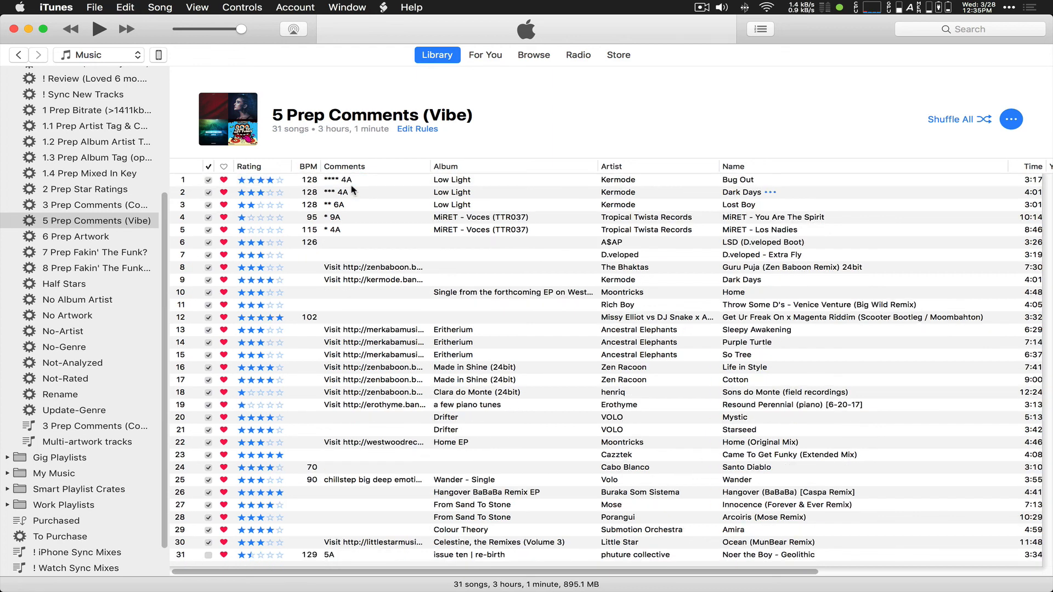
click(351, 181)
click(352, 180)
click(352, 179)
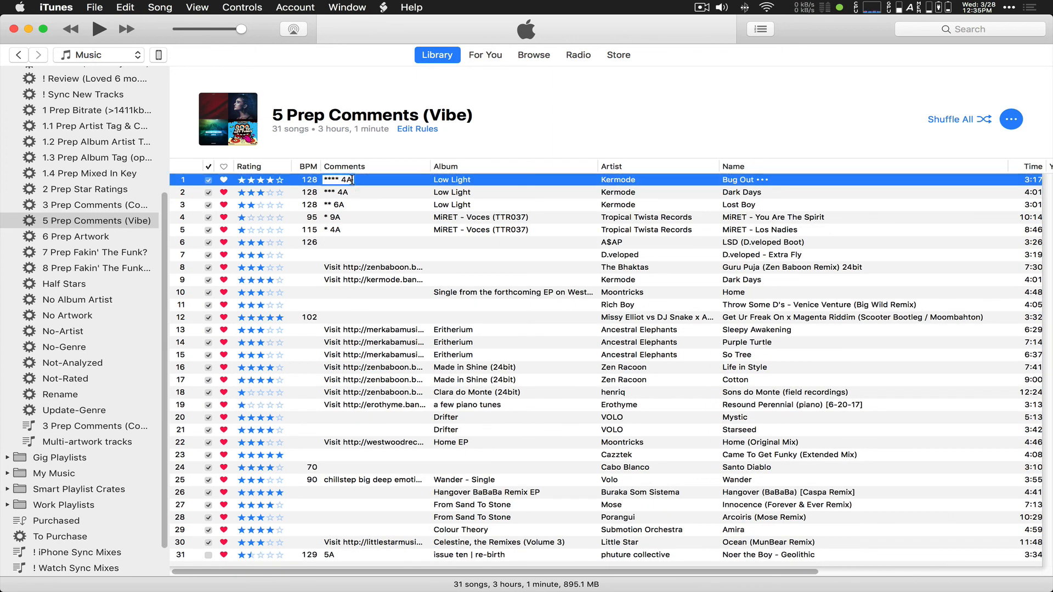
text(- [Groover])
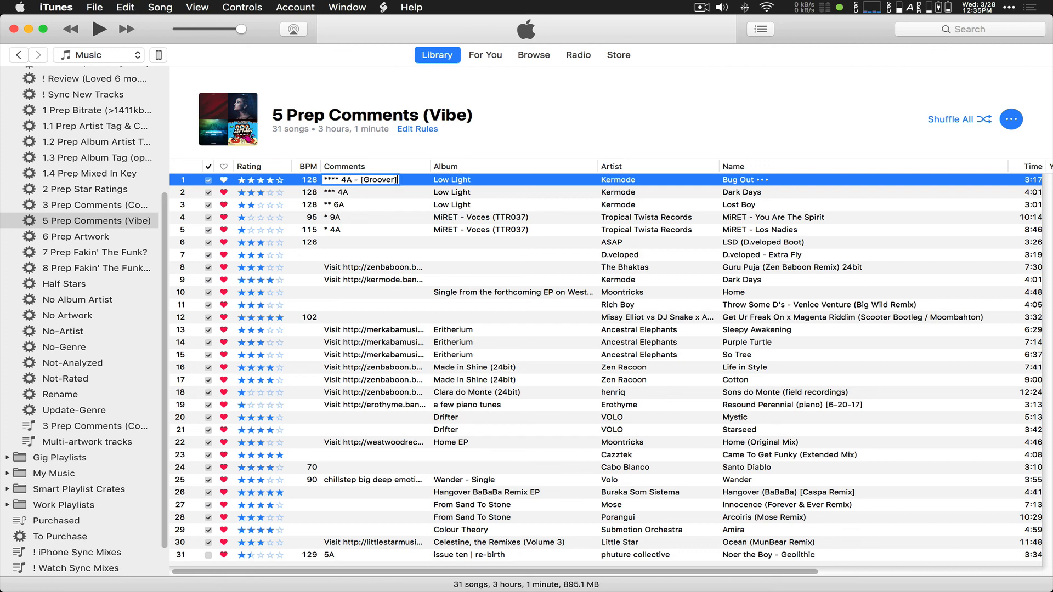
key(Return)
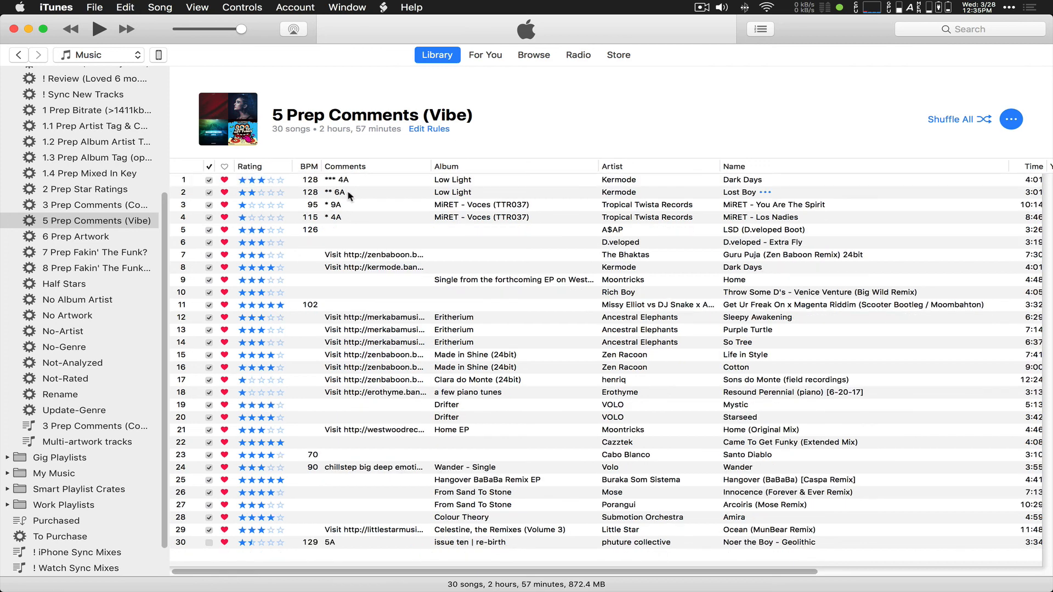
Step: Append [Groover] to Dark Days' comment and [Warmer] to Lost Boy's
click(344, 183)
click(346, 183)
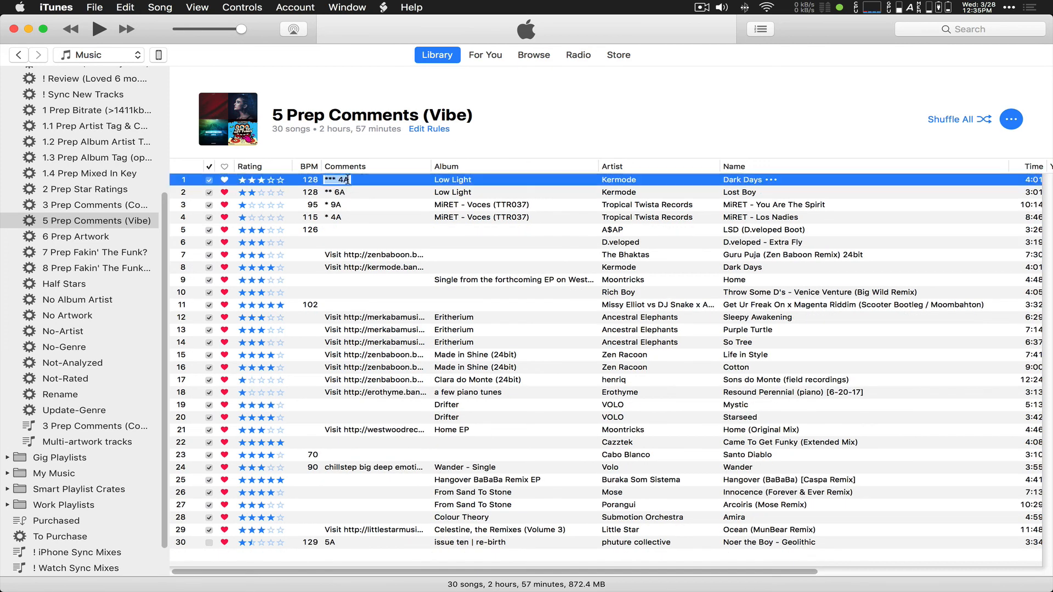
text(- [Groover])
key(Return)
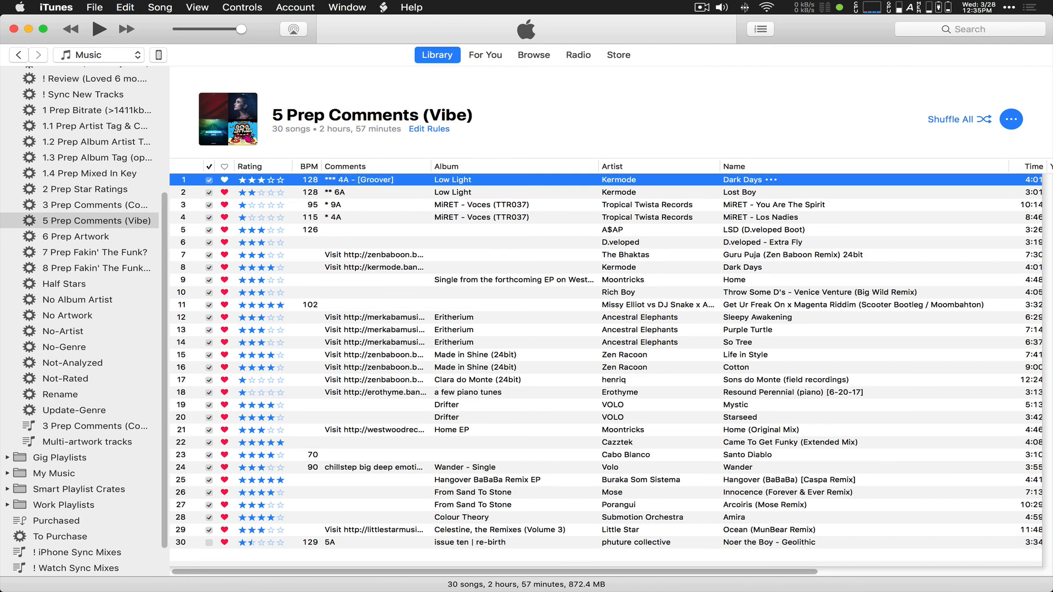
click(346, 182)
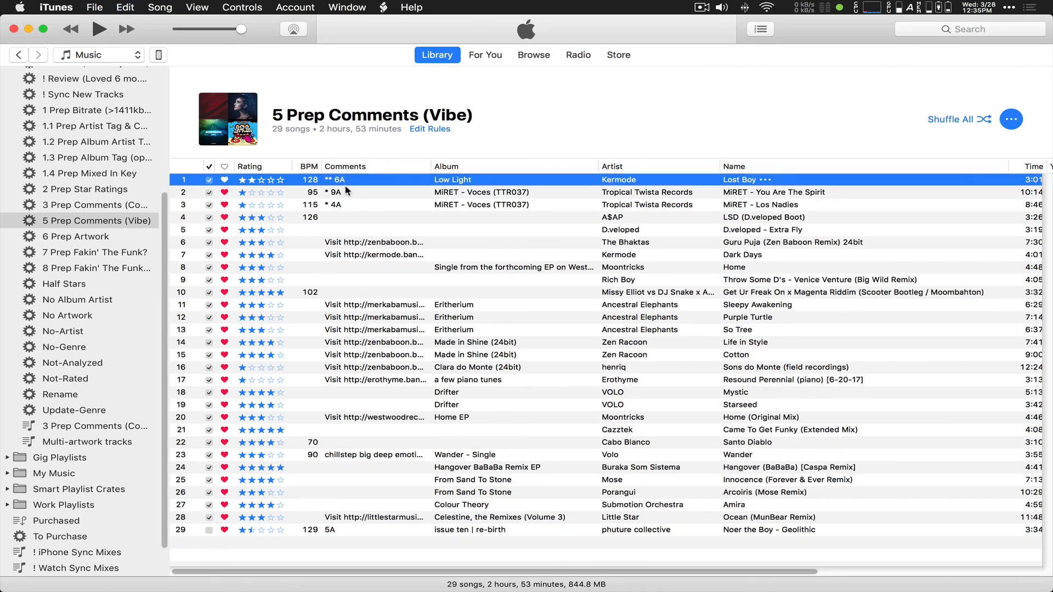
click(346, 181)
text(- [Warmer])
key(Return)
Step: Preview You Are The Spirit and tag it ' - [Opener]', then tag Los Nadies ' - [Closer]'
double_click(340, 182)
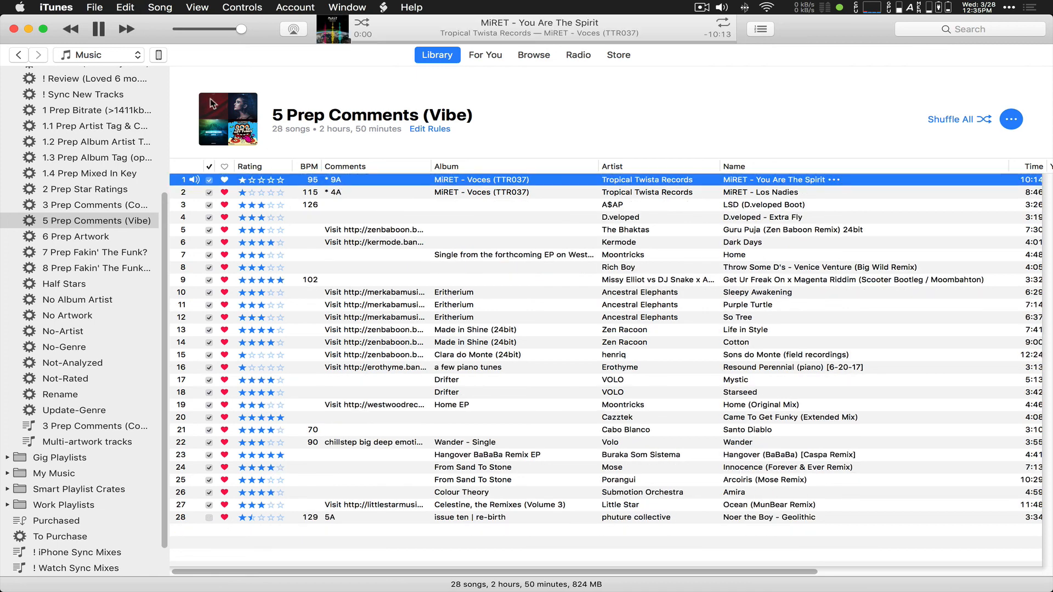
key(space)
click(340, 182)
click(342, 180)
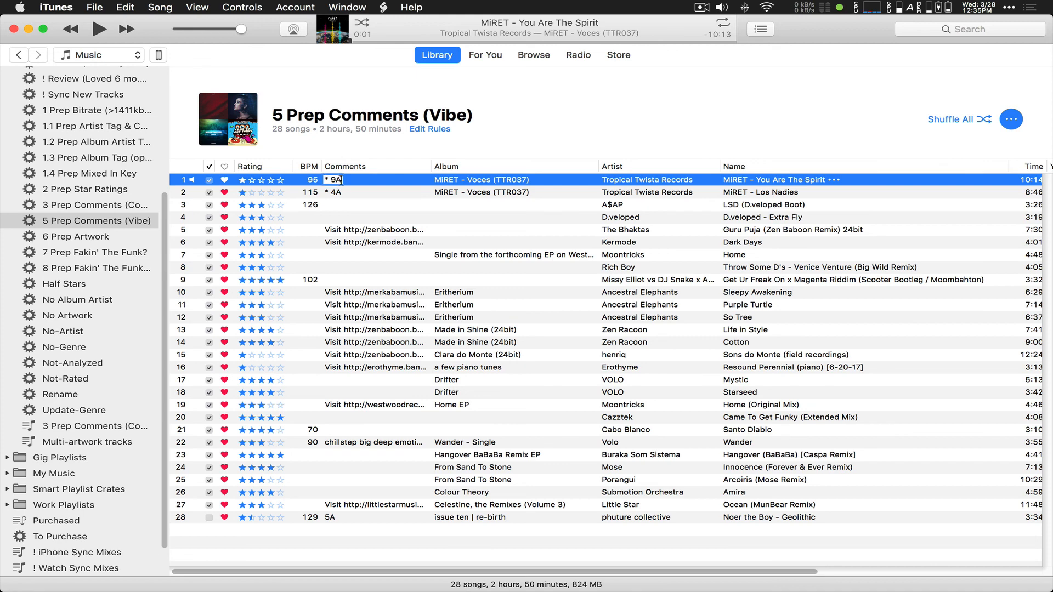
text(- [Opener])
key(Return)
click(342, 182)
click(342, 181)
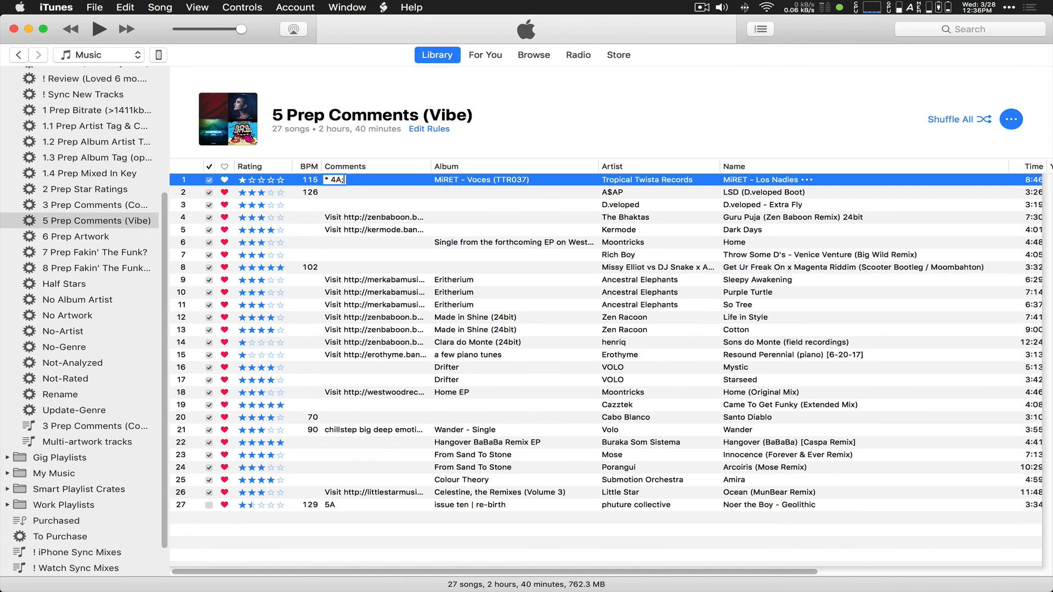
text(- [Closer])
key(Return)
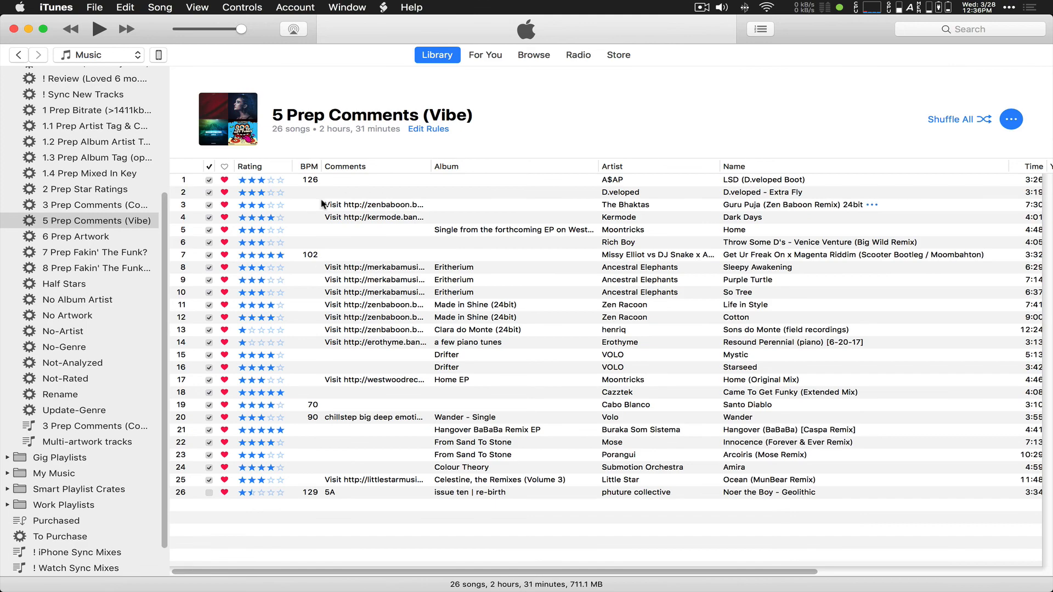
Step: Sort 6 Prep Artwork by Date Added, then show the 159-song '7 Prep Fakin' The Funk?' playlist
click(70, 240)
scroll(553, 571, right, 1)
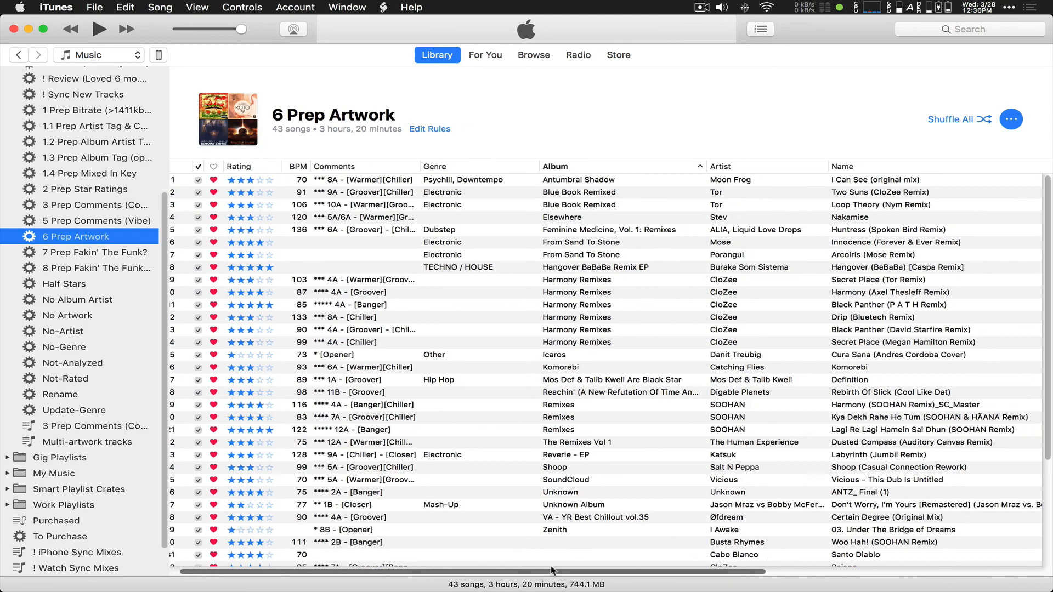
drag(553, 570, 829, 571)
click(977, 166)
drag(688, 570, 230, 568)
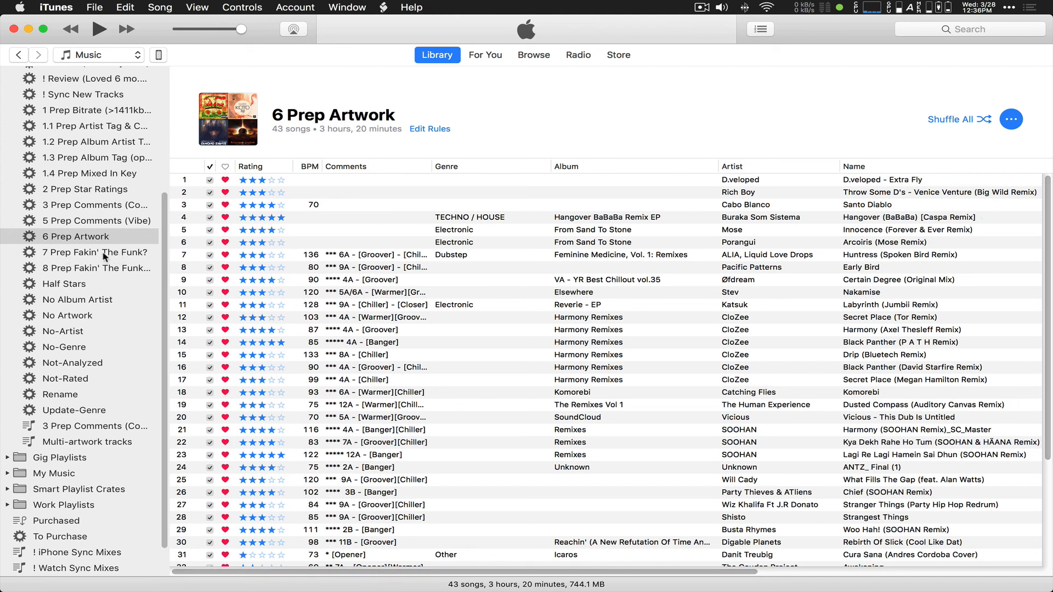
click(87, 256)
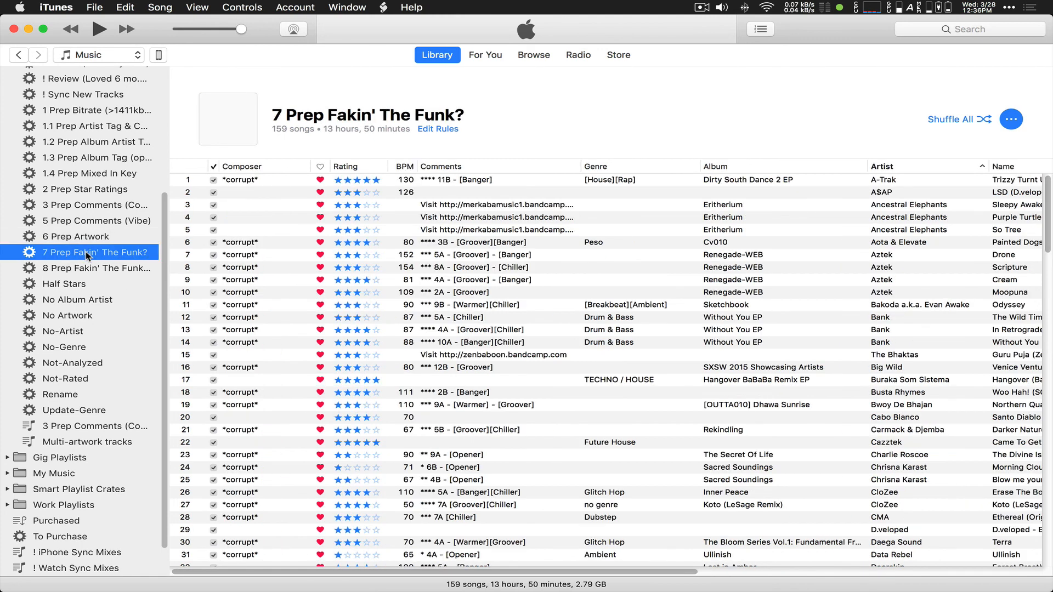